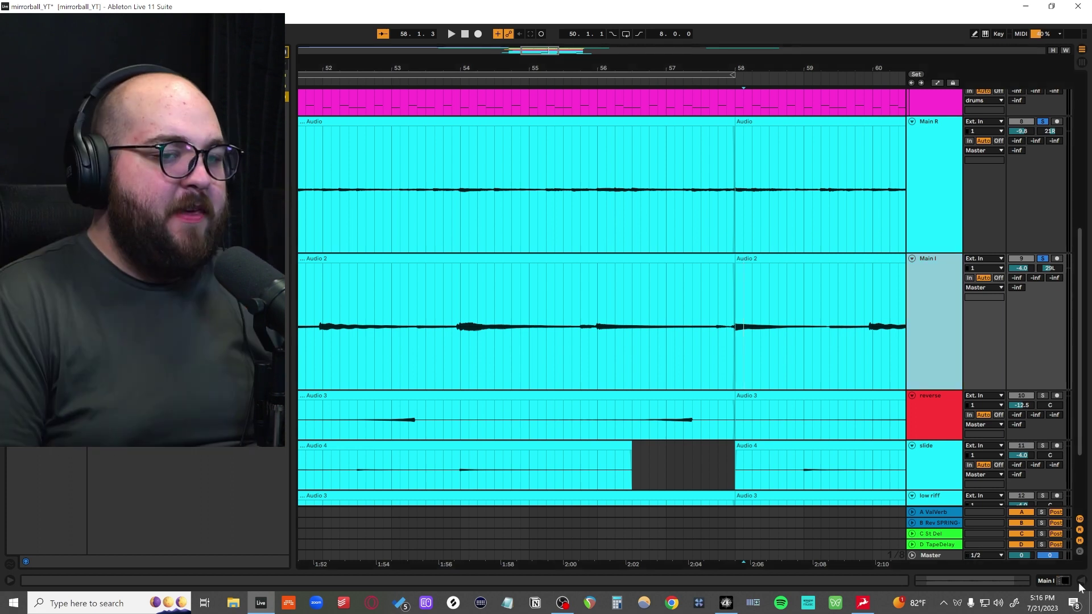
# Show the Main l track's devices and open its Guitar Rig 6 window
pyautogui.click(1080, 584)
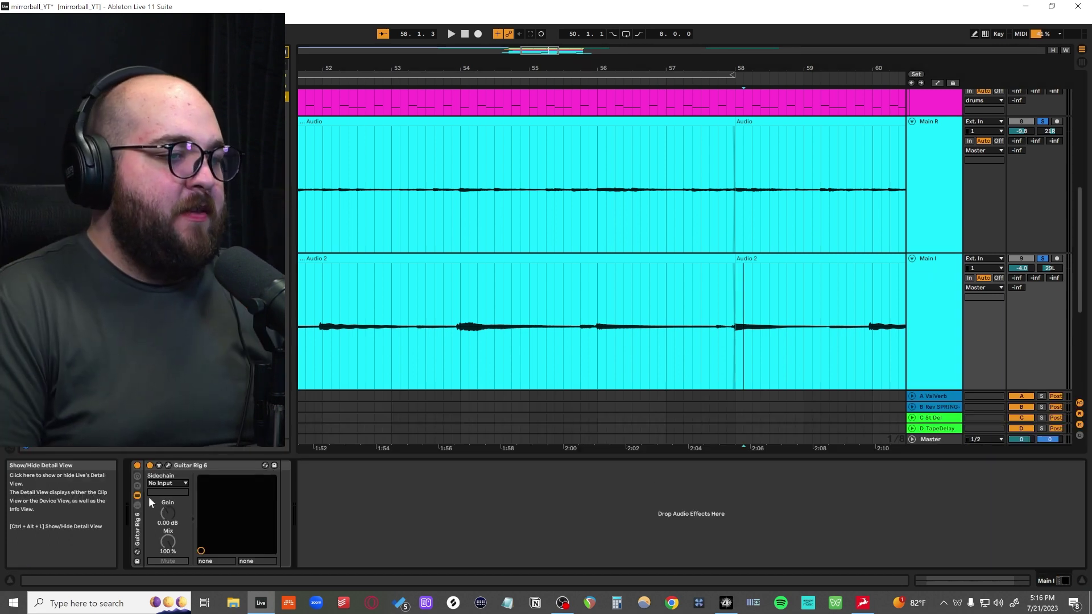
pyautogui.click(168, 467)
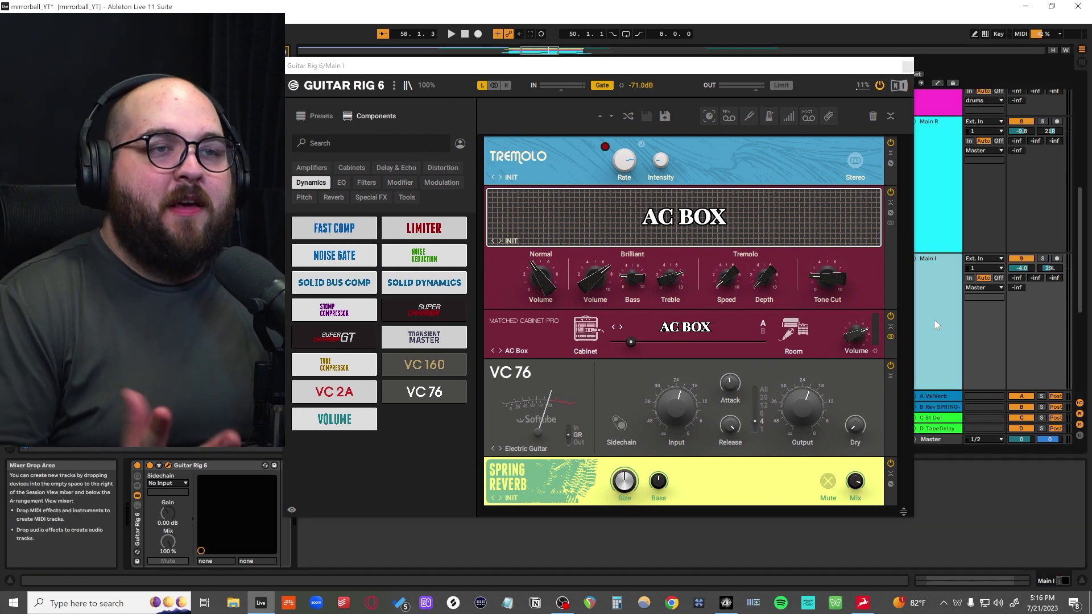
# Solo only the Main l track, reset its pan to center and close the Guitar Rig 6 window
pyautogui.click(1042, 258)
pyautogui.click(1051, 268)
pyautogui.press('Delete')
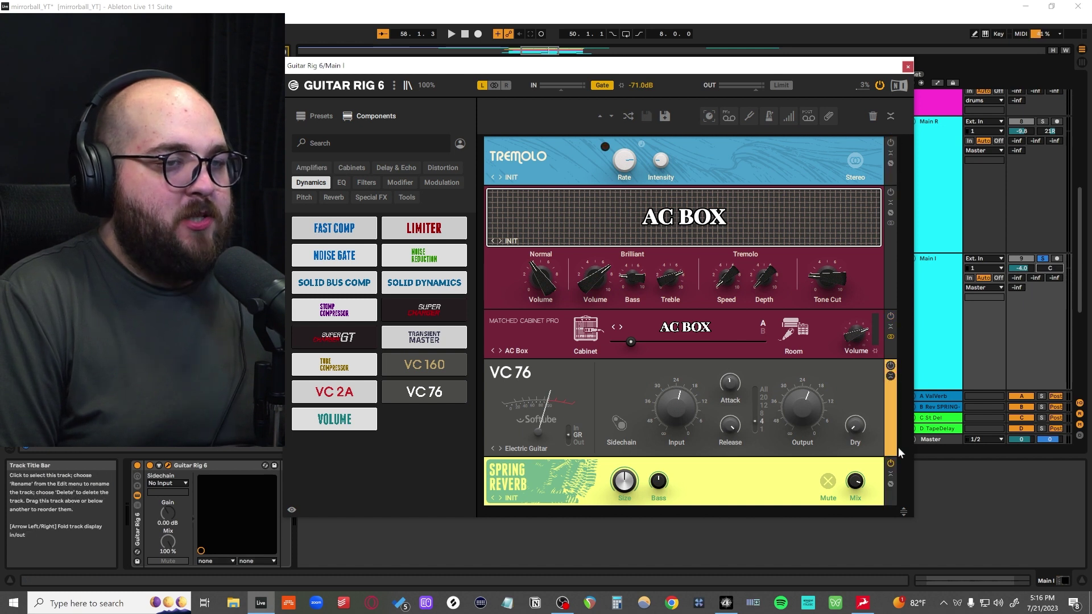
pyautogui.click(908, 67)
pyautogui.scroll(-1, 636, 336)
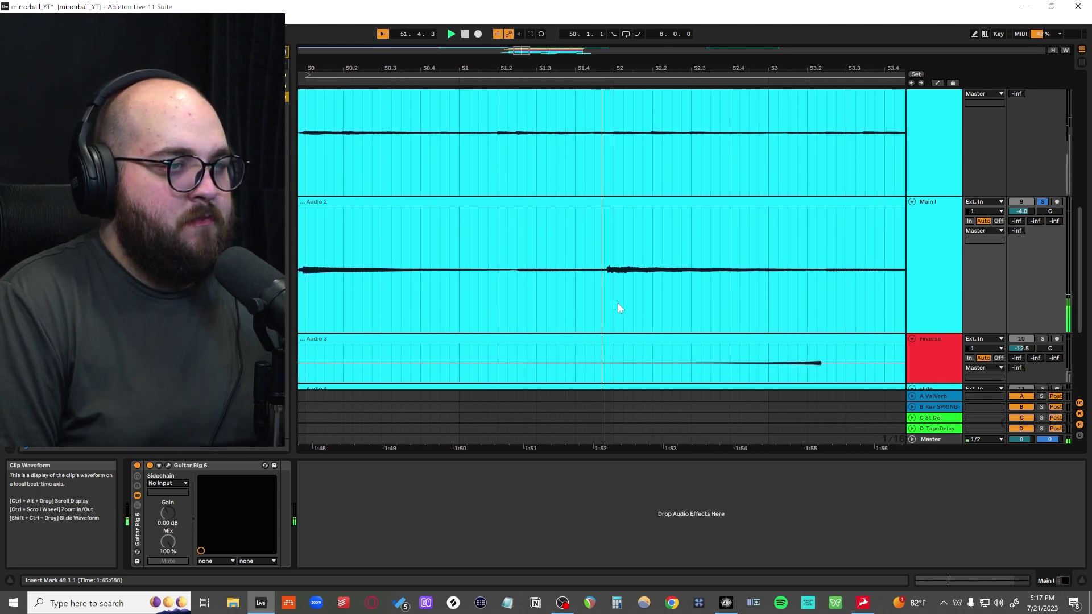
# Reopen the Guitar Rig 6 window, move it clear of the Main l waveform and audition the track
pyautogui.hotkey('ctrl', 'alt', 'p')
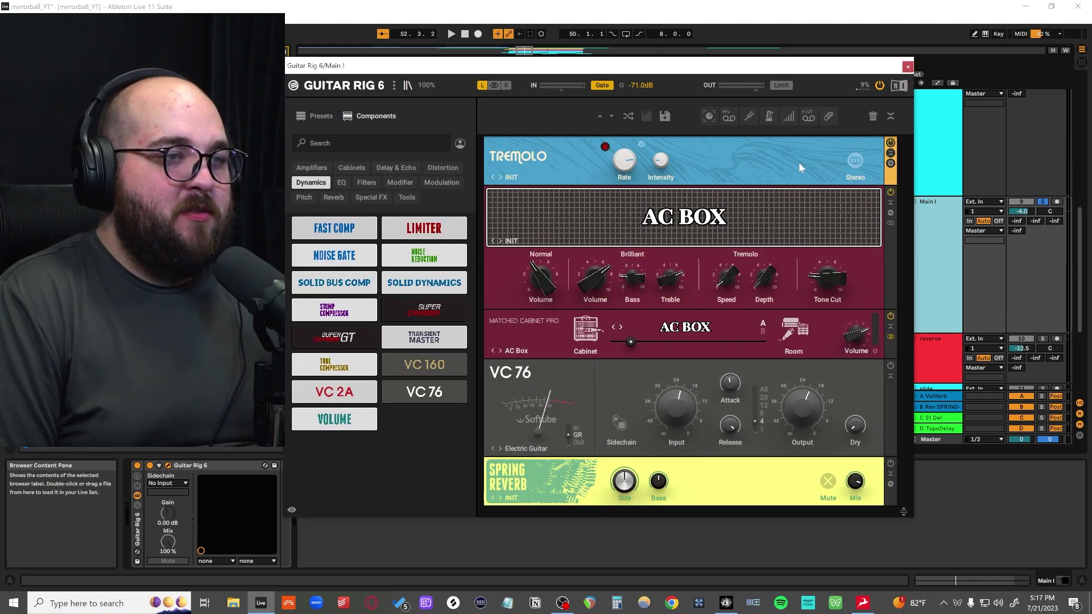
pyautogui.moveTo(691, 66); pyautogui.dragTo(662, 193)
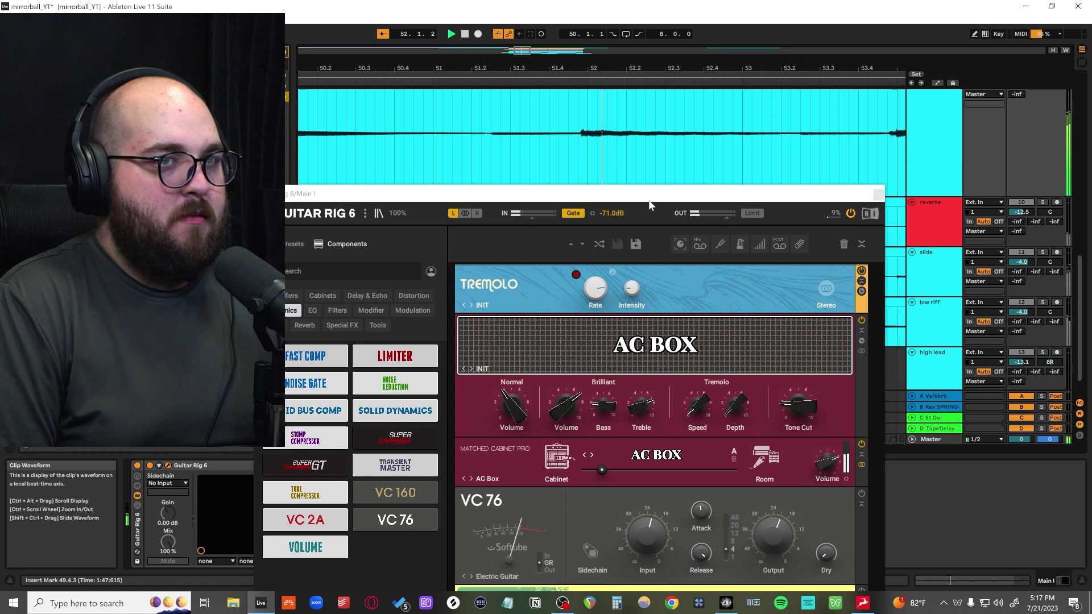
pyautogui.press('space')
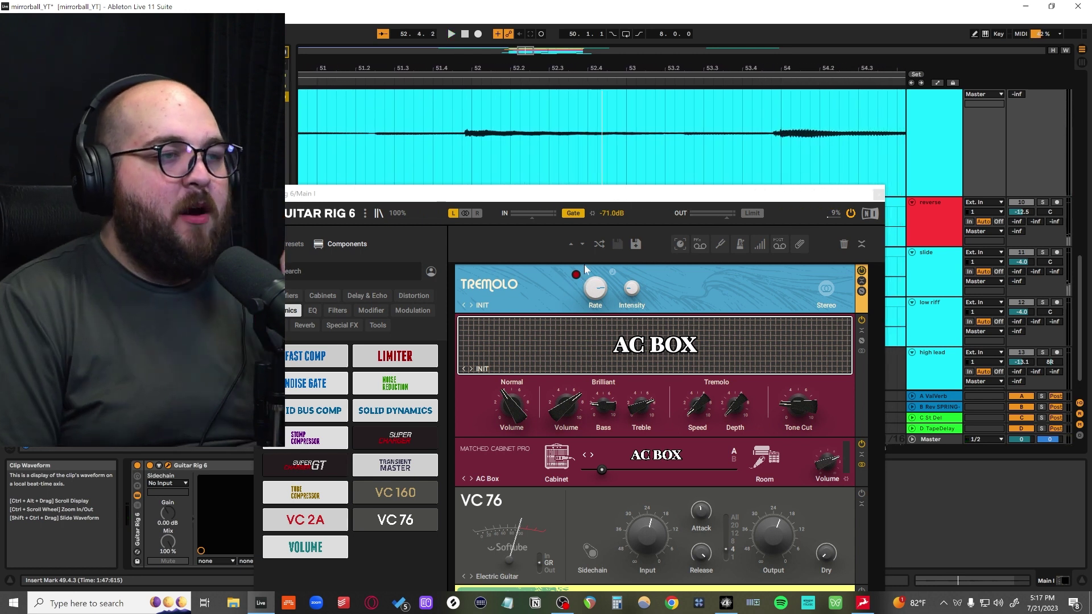
# Check the Tremolo's intensity and audition the Main l track through the VC 76 compressor
pyautogui.moveTo(637, 294)
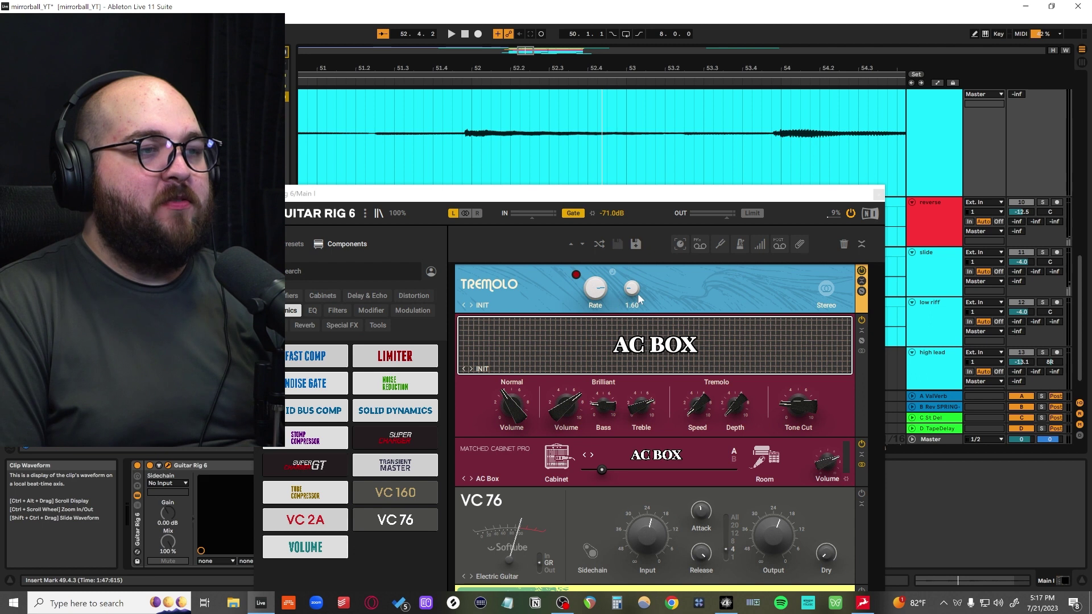
pyautogui.click(670, 279)
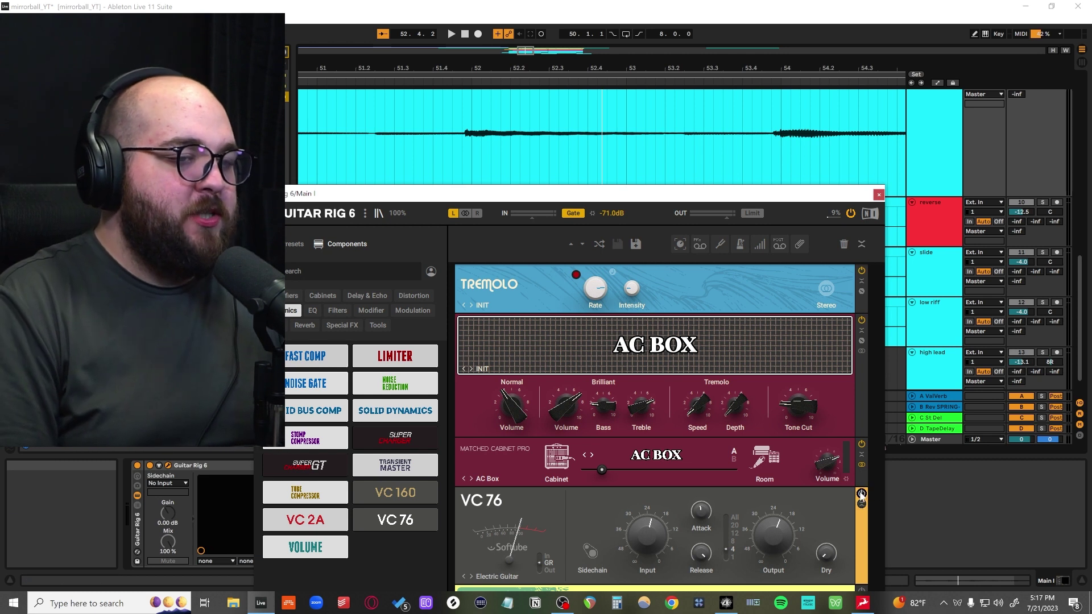
pyautogui.moveTo(675, 197); pyautogui.dragTo(675, 196)
pyautogui.press('space')
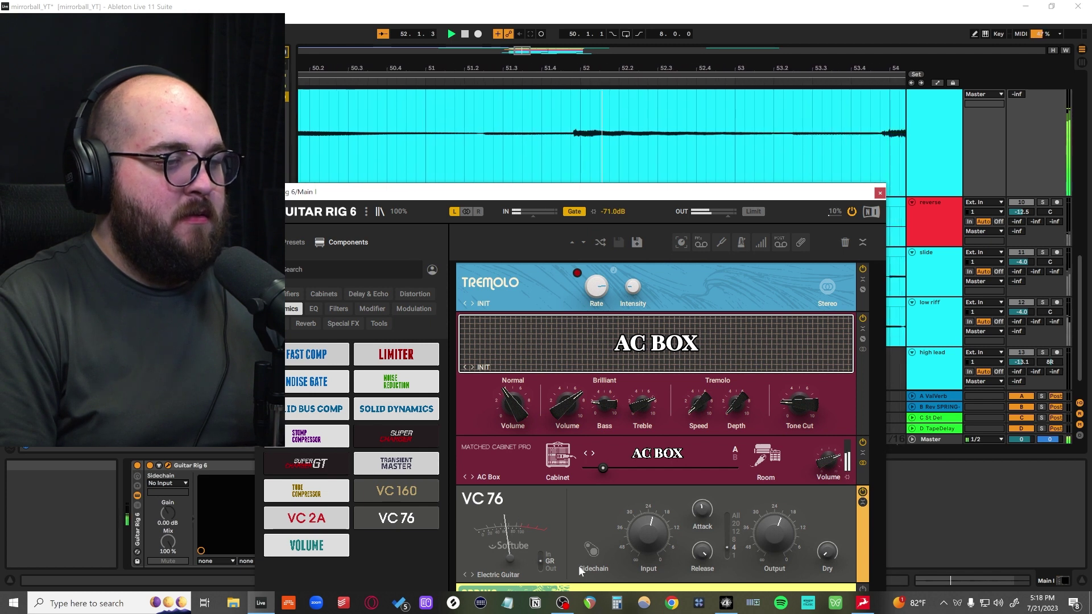
pyautogui.press('space')
# Turn on the Spring Reverb in Guitar Rig 6 and audition the Main l track with it
pyautogui.moveTo(628, 193); pyautogui.dragTo(627, 105)
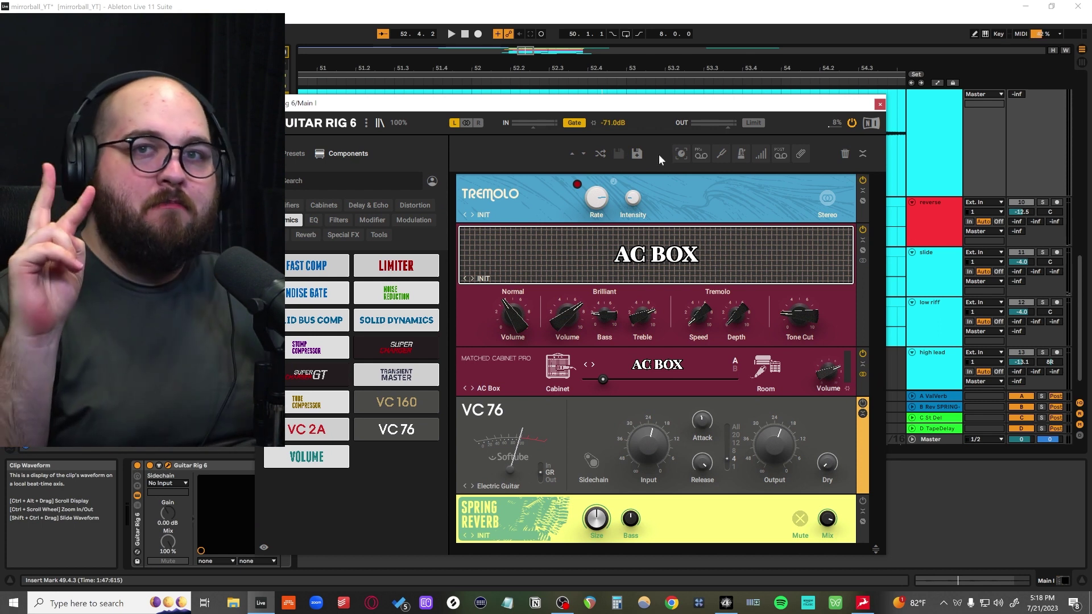
pyautogui.click(863, 508)
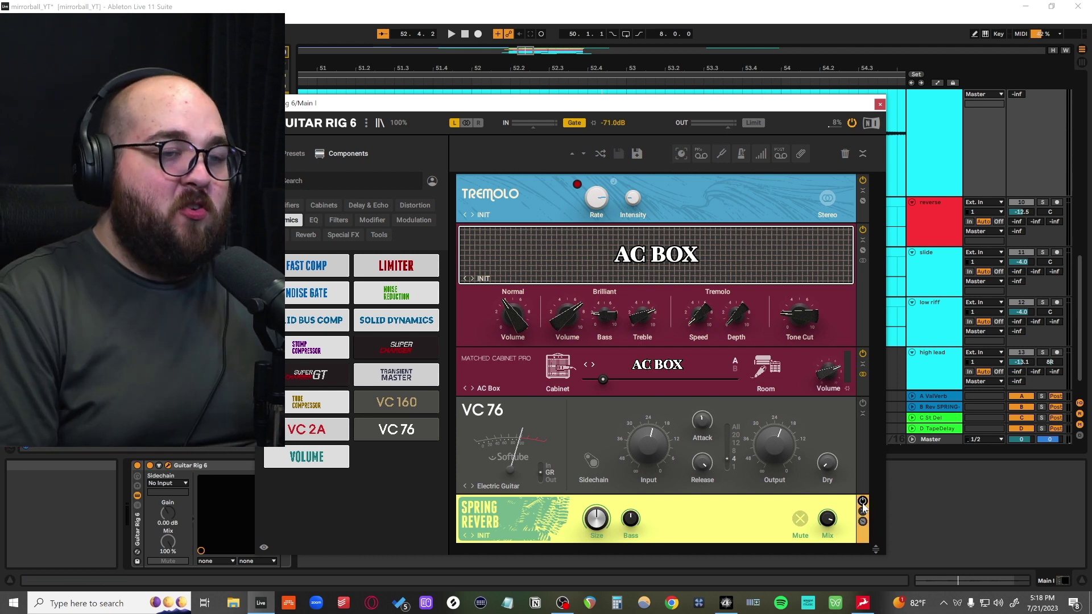
pyautogui.moveTo(587, 103); pyautogui.dragTo(563, 158)
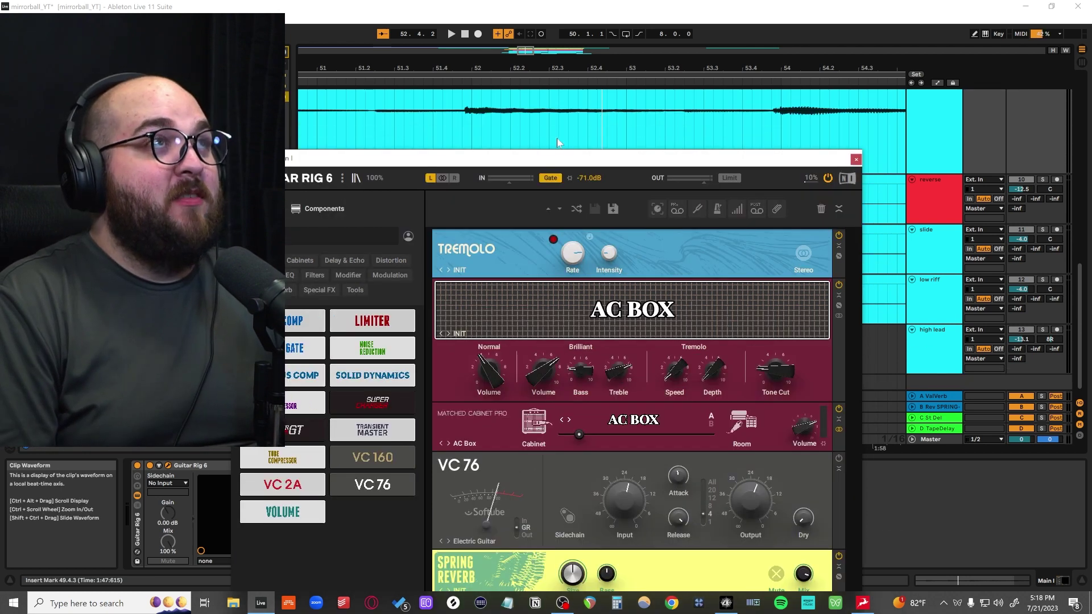
pyautogui.press('space')
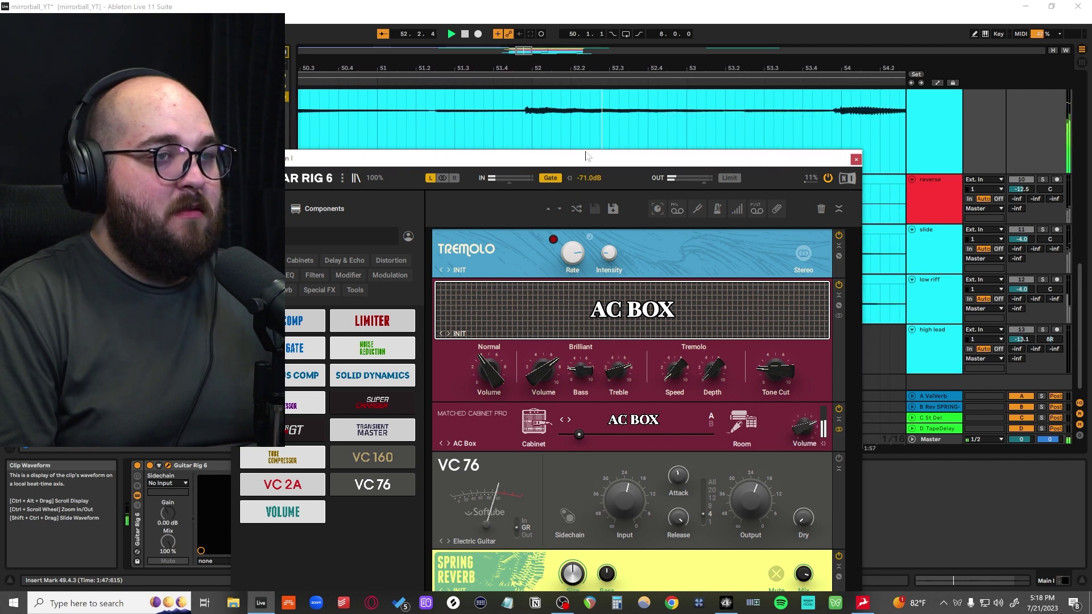
pyautogui.press('space')
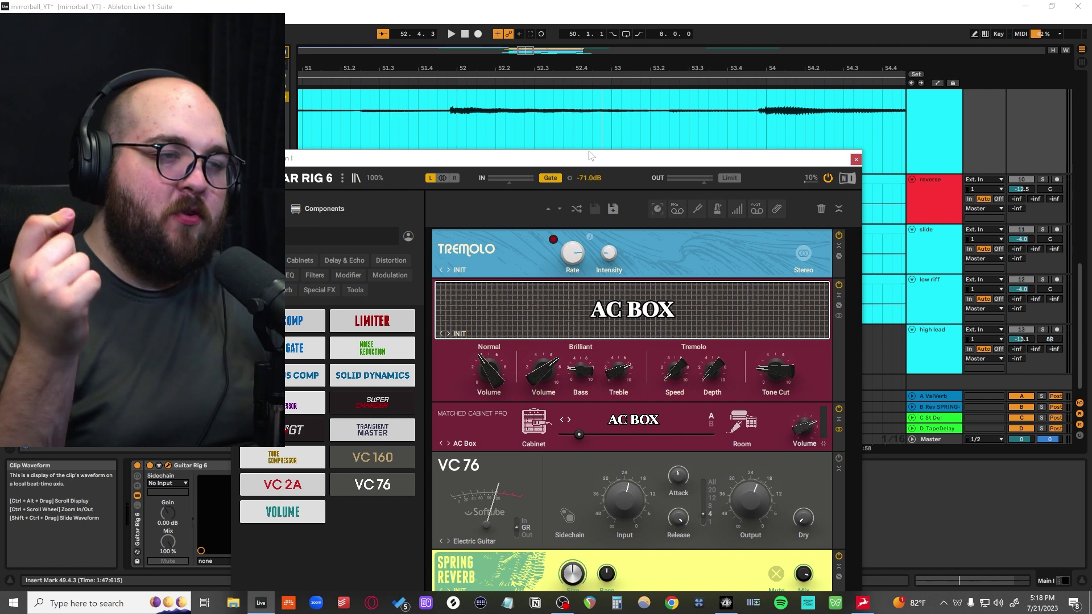
# Hide the Guitar Rig 6 window and place the insert marker at 50.1.2 on the Main R track
pyautogui.press('h')
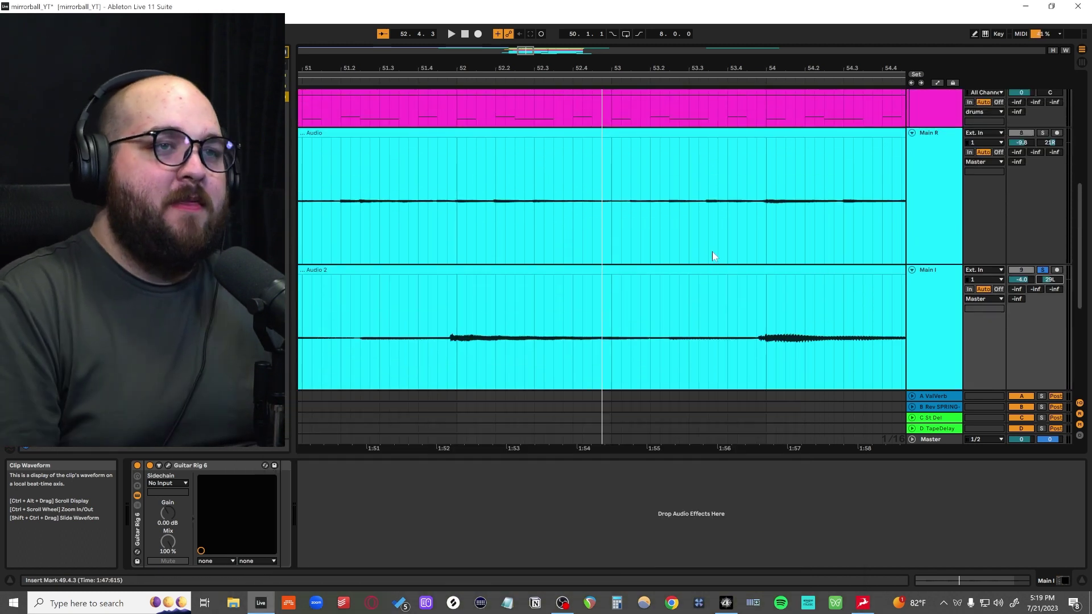
pyautogui.scroll(-4, 651, 179)
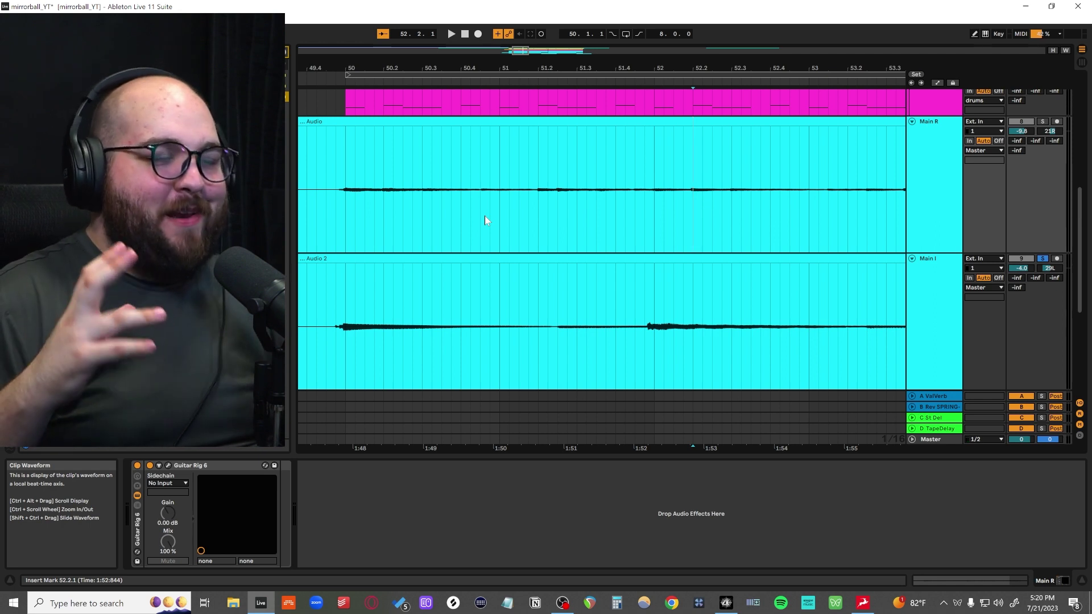
pyautogui.click(355, 229)
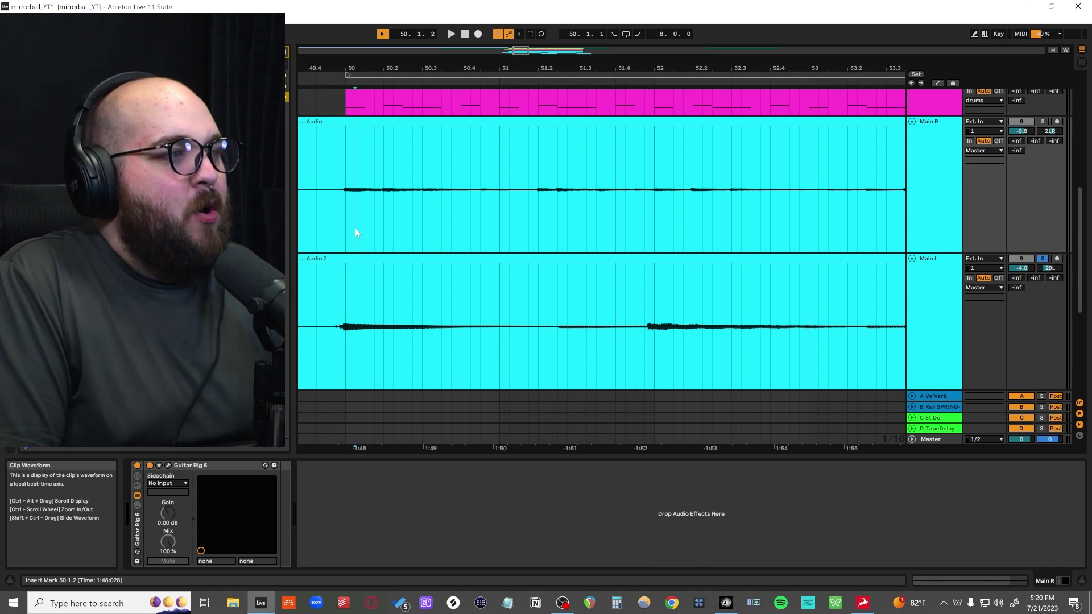
# Look at the chord shape in the browser's fretboard diagram editor and return to Ableton Live to play the Main l track
pyautogui.hotkey('alt', 'Tab')
pyautogui.moveTo(633, 127); pyautogui.dragTo(415, 95)
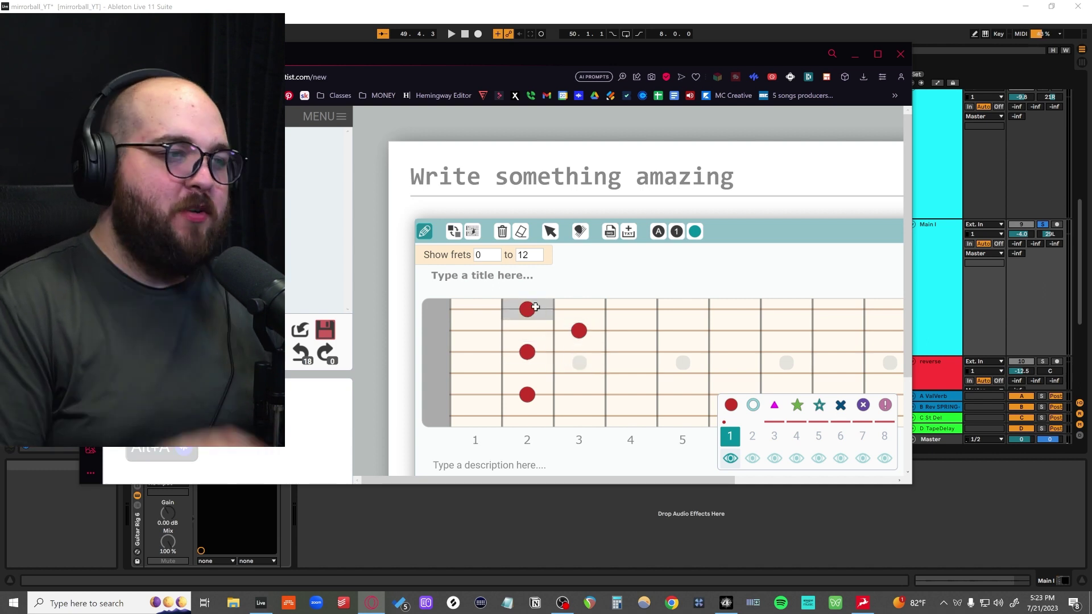
pyautogui.hotkey('alt', 'tab')
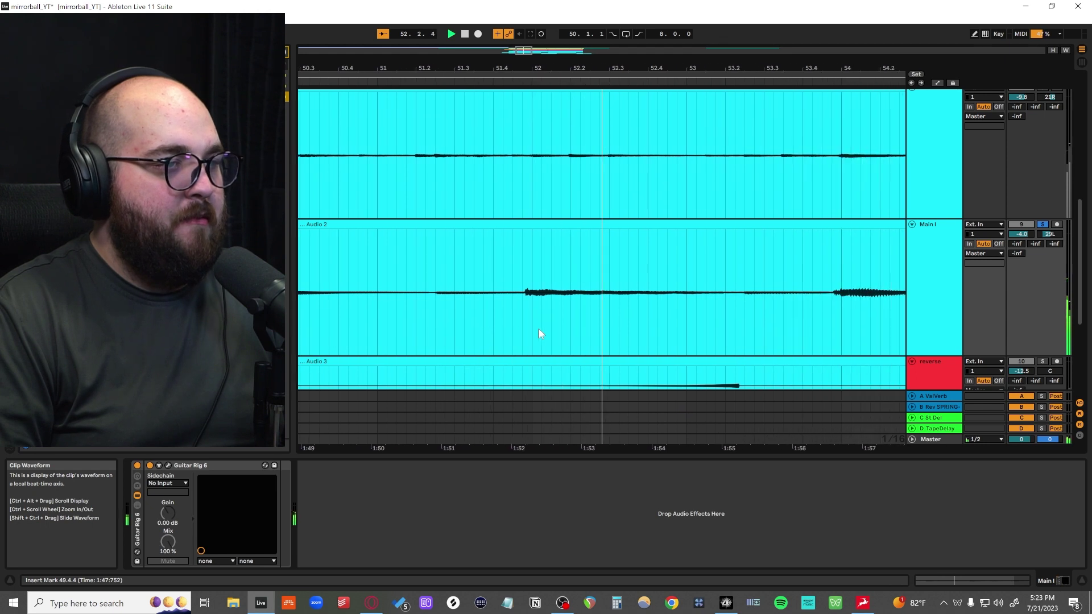
# In the browser's fretboard diagram, add an open D-string note and remove the second-fret A-string note
pyautogui.hotkey('alt', 'Tab')
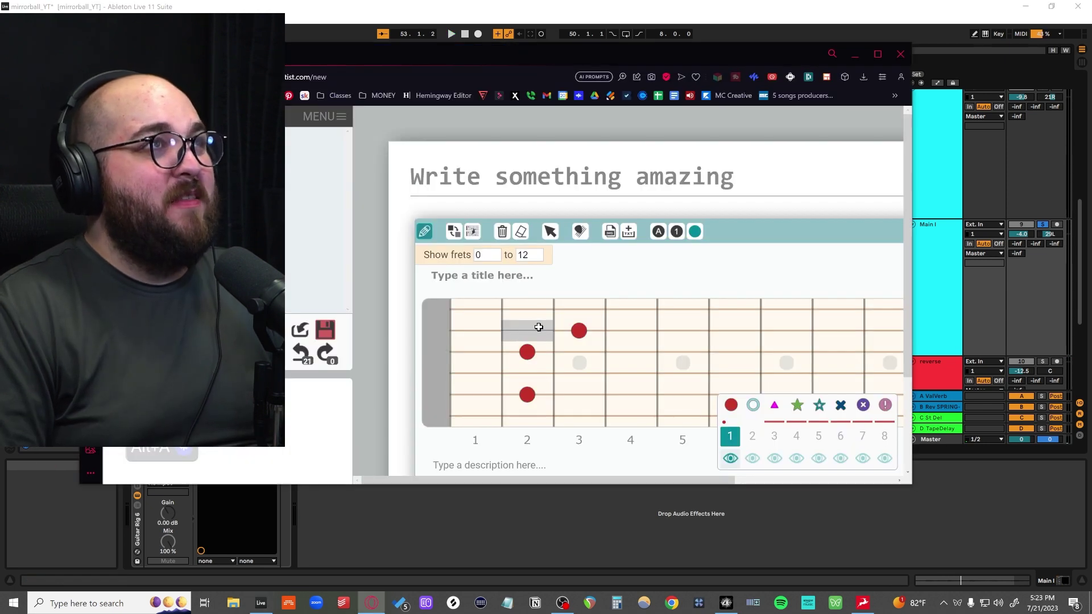
pyautogui.click(435, 373)
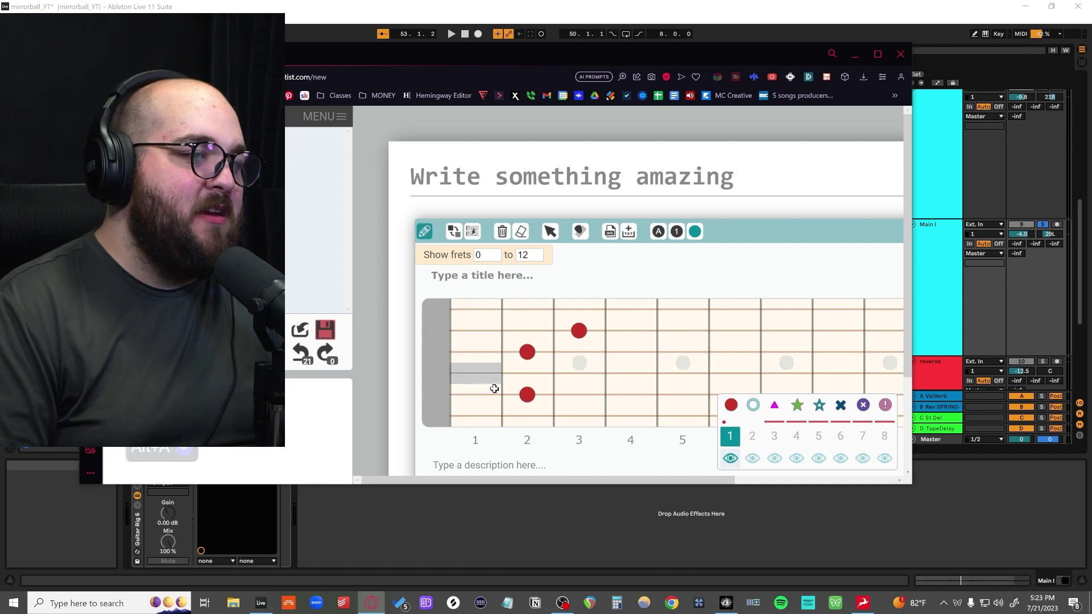
pyautogui.click(527, 395)
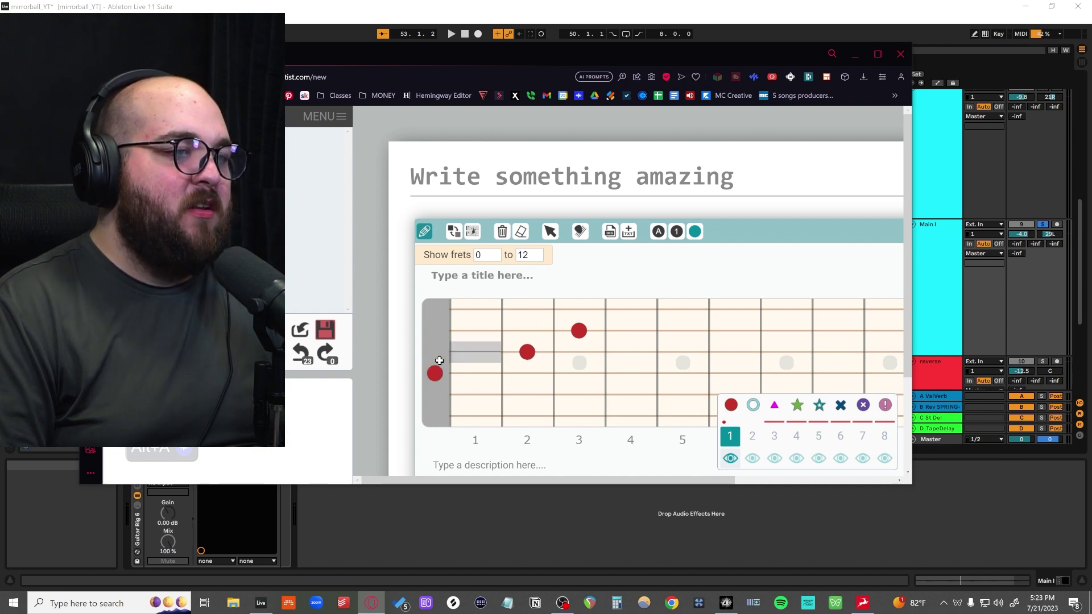
# Play the Main R track soloed from bar 50 in Ableton Live and compare it with the fretboard diagram
pyautogui.hotkey('alt', 'Tab')
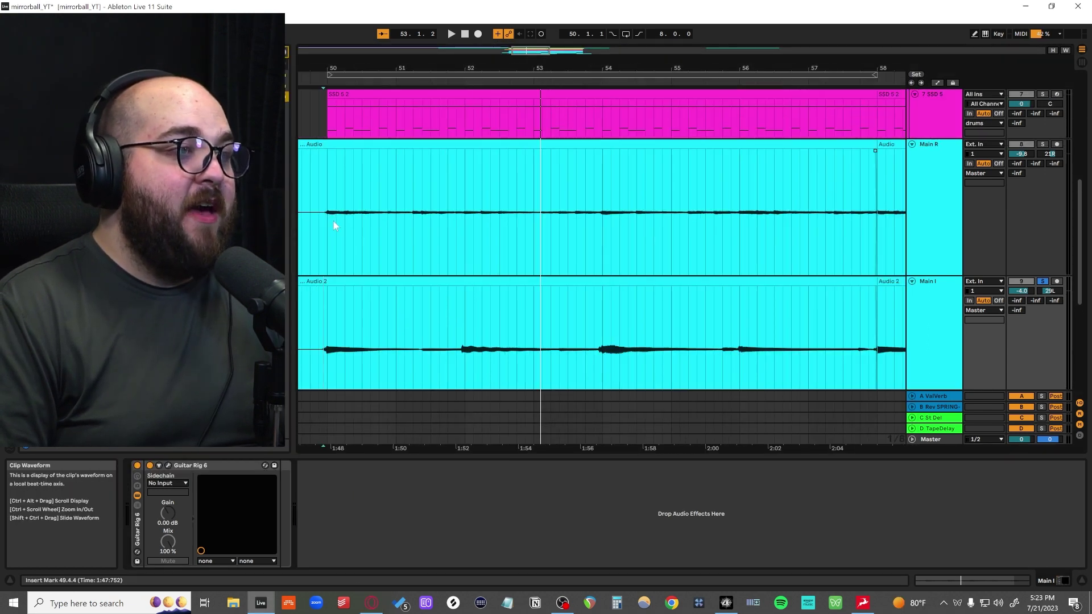
pyautogui.scroll(3, 719, 289)
pyautogui.press('space')
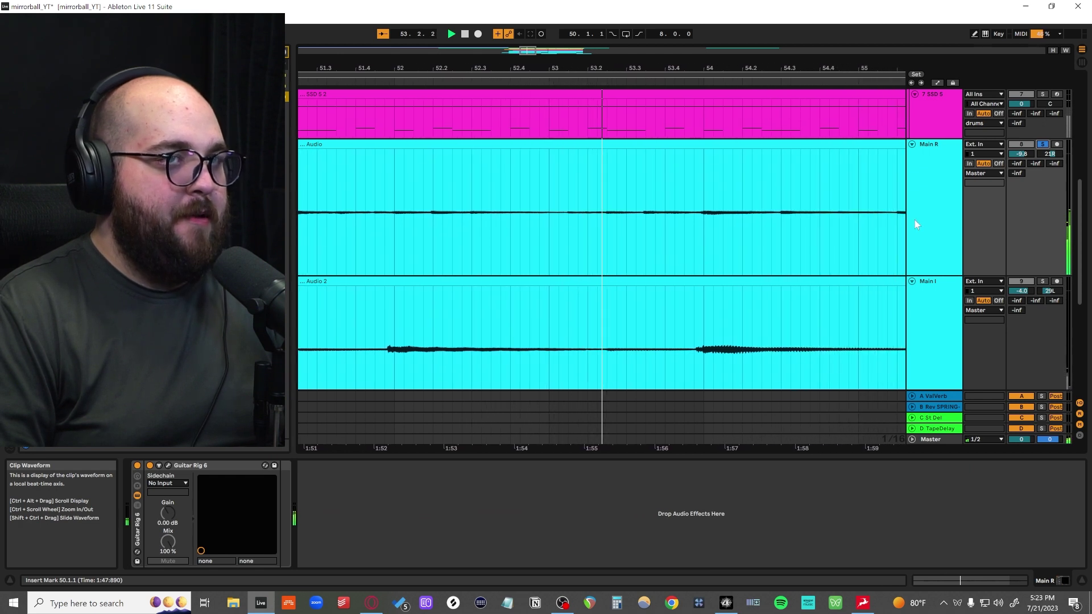
pyautogui.hotkey('alt', 'Tab')
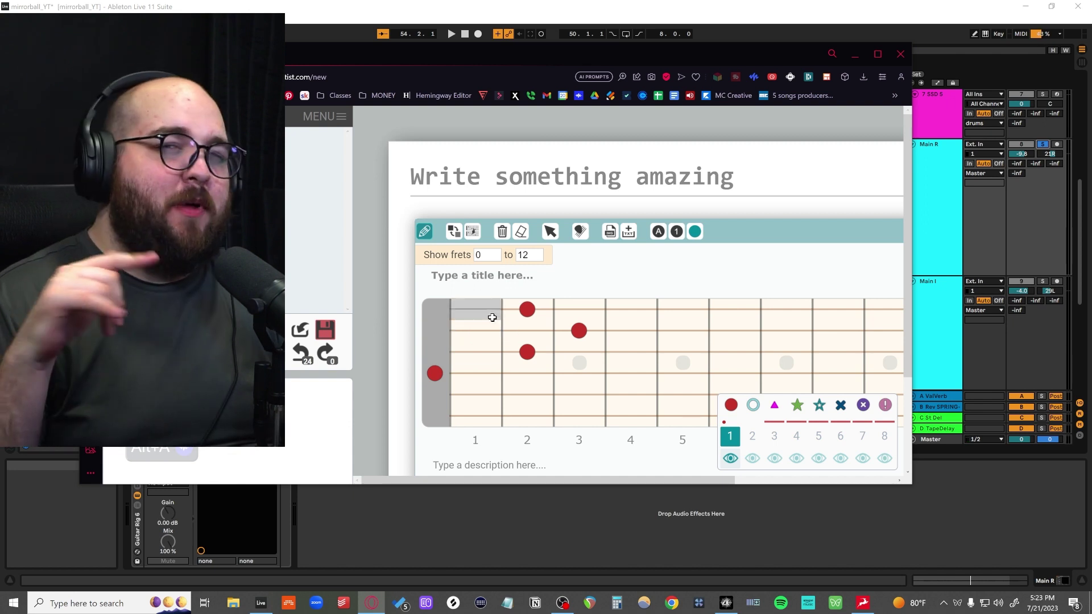
# Switch back to Ableton Live and play the Main R and Main l tracks together from bar 50
pyautogui.hotkey('alt', 'Tab')
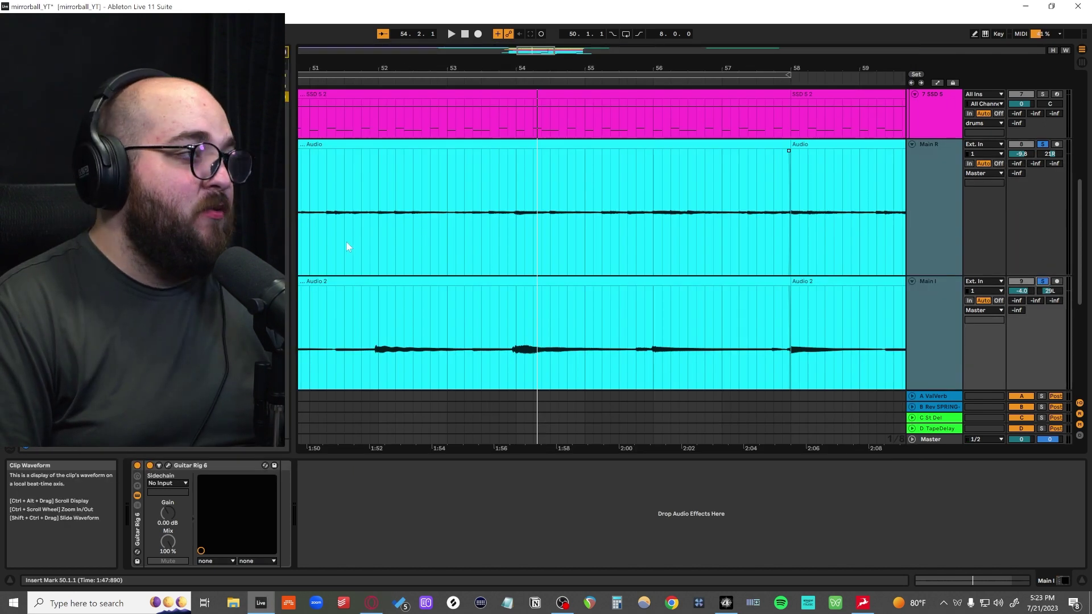
pyautogui.hscroll(-6, 364, 253)
pyautogui.click(372, 235)
pyautogui.press('space')
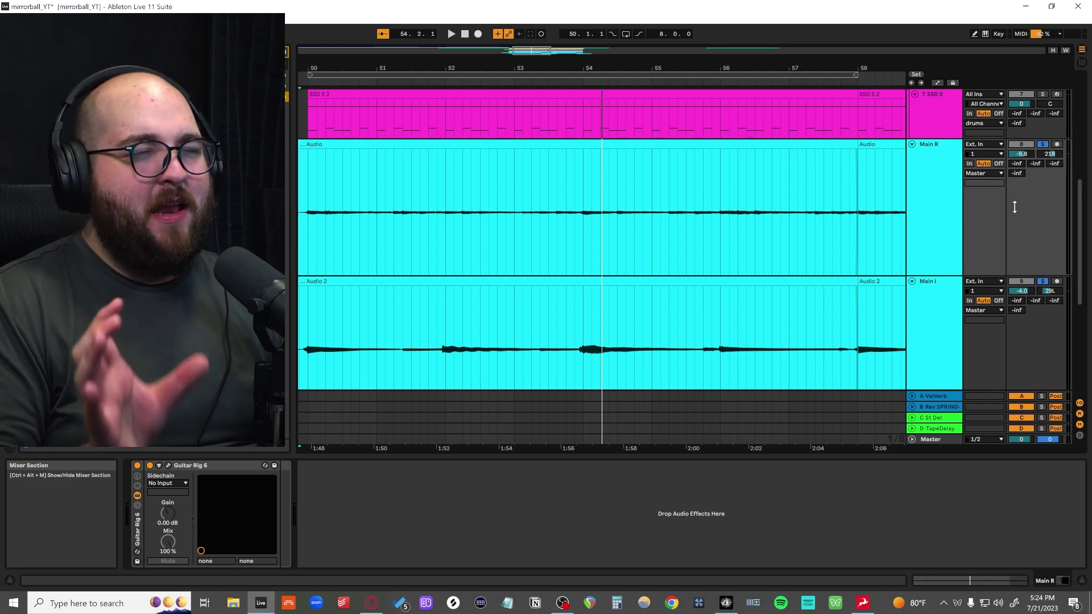
# Examine the guitar layers in the arrangement, from the Main R and Main l clips down to the high lead clips
pyautogui.press('x')
pyautogui.moveTo(512, 187); pyautogui.dragTo(795, 263)
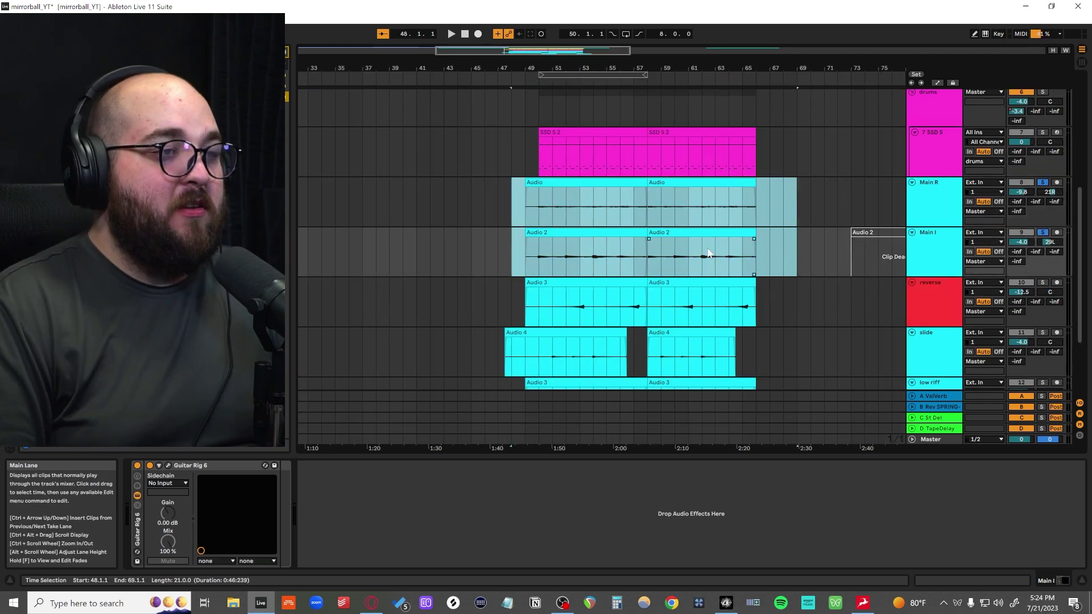
pyautogui.scroll(-3, 657, 295)
pyautogui.click(548, 302)
pyautogui.scroll(1, 535, 284)
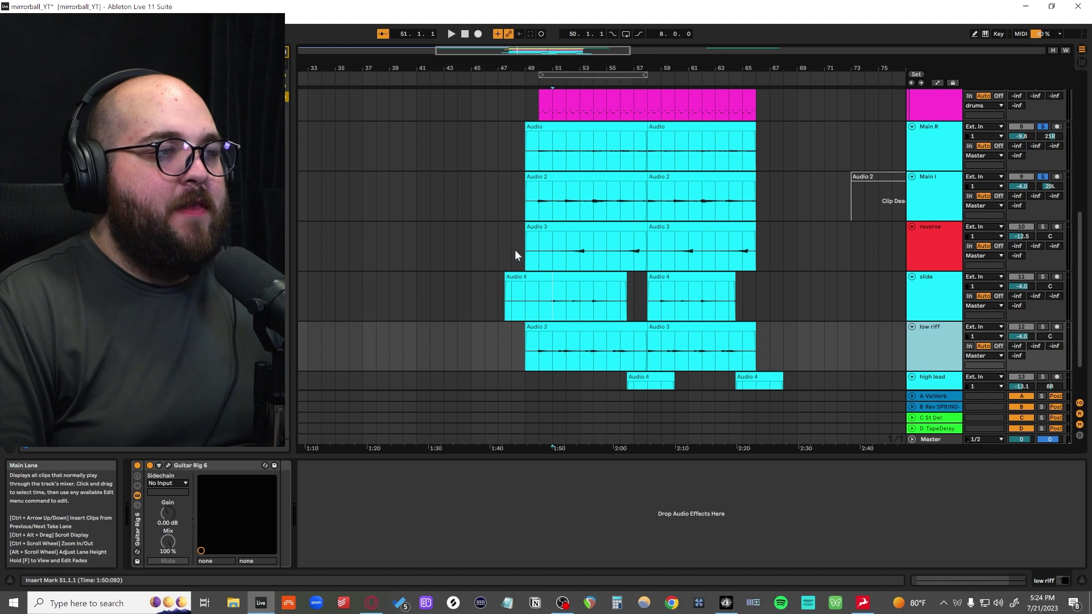
pyautogui.moveTo(480, 250); pyautogui.dragTo(838, 376)
pyautogui.click(837, 377)
pyautogui.scroll(-3, 837, 376)
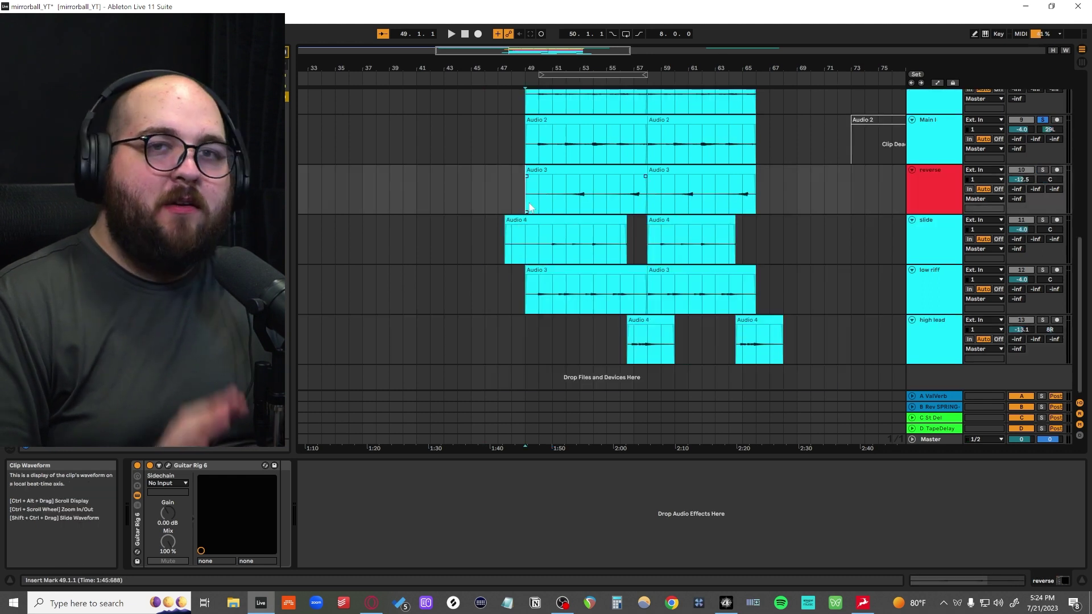
# Solo the low riff track and place the insert marker at 49.1.1, the start of its first clip
pyautogui.click(529, 207)
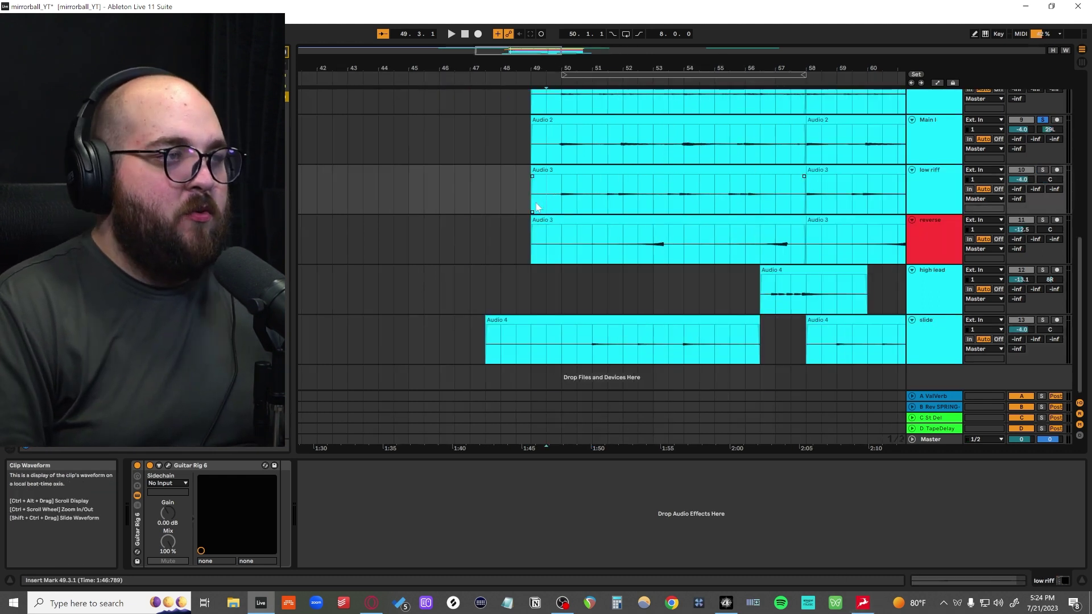
pyautogui.moveTo(532, 205); pyautogui.dragTo(824, 189)
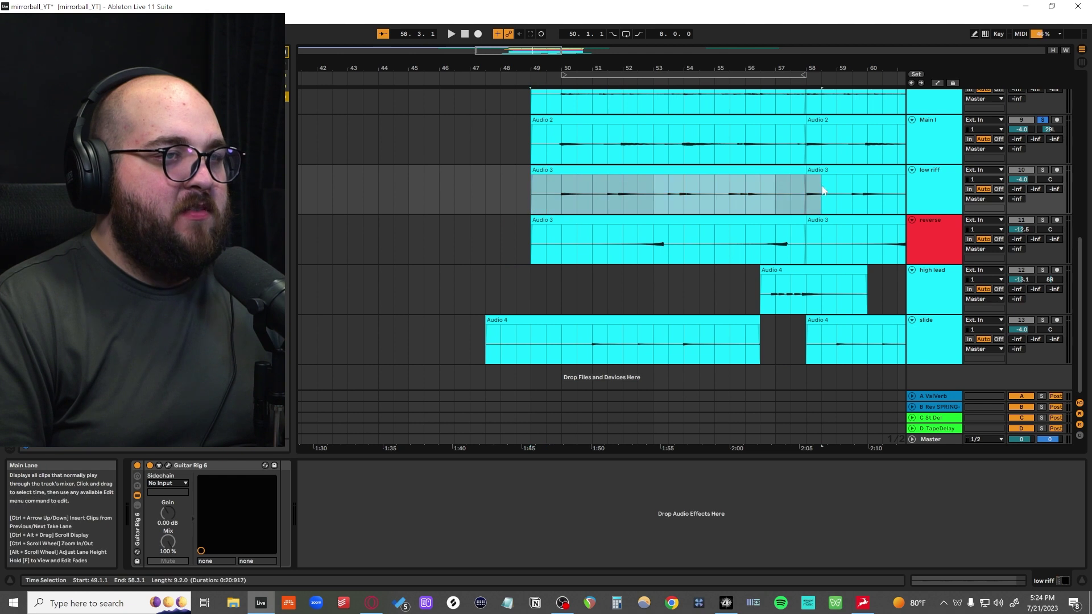
pyautogui.click(1043, 169)
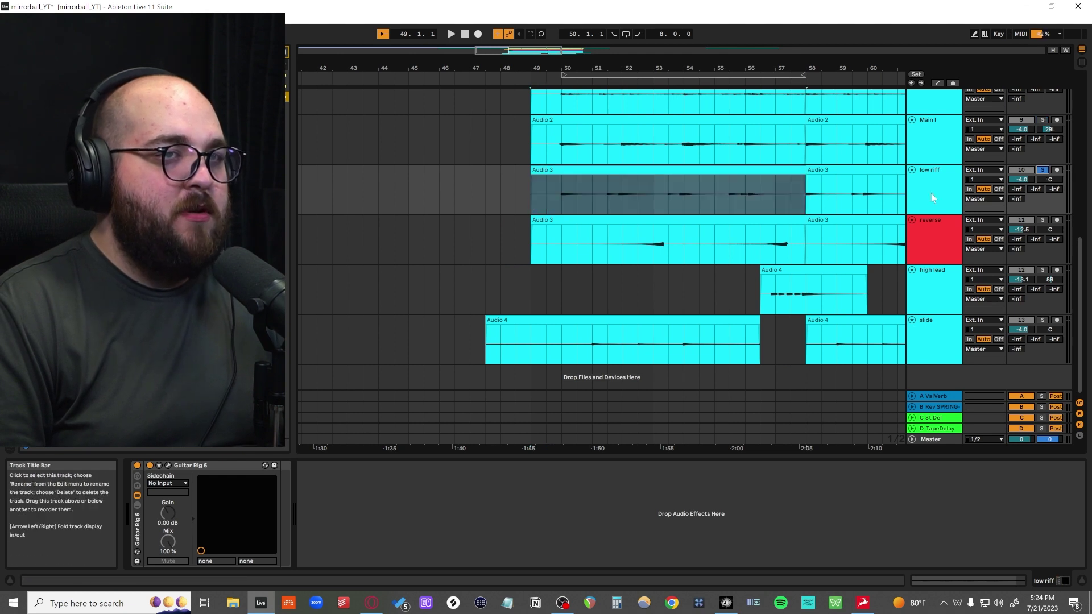
pyautogui.press('z')
pyautogui.click(313, 268)
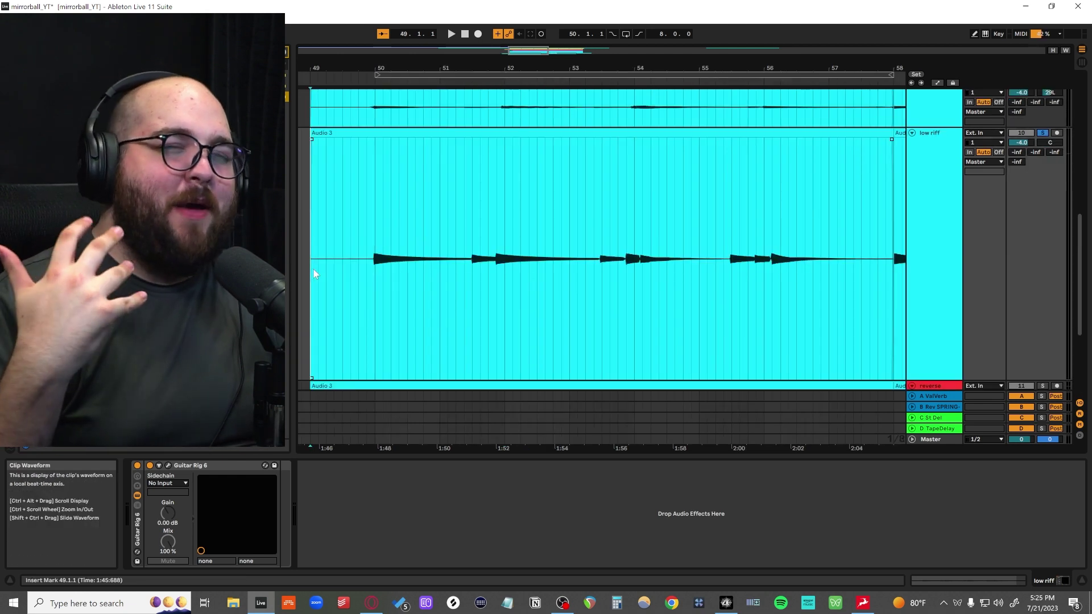
# Play the low riff track soloed from 49.4.3
pyautogui.press('space')
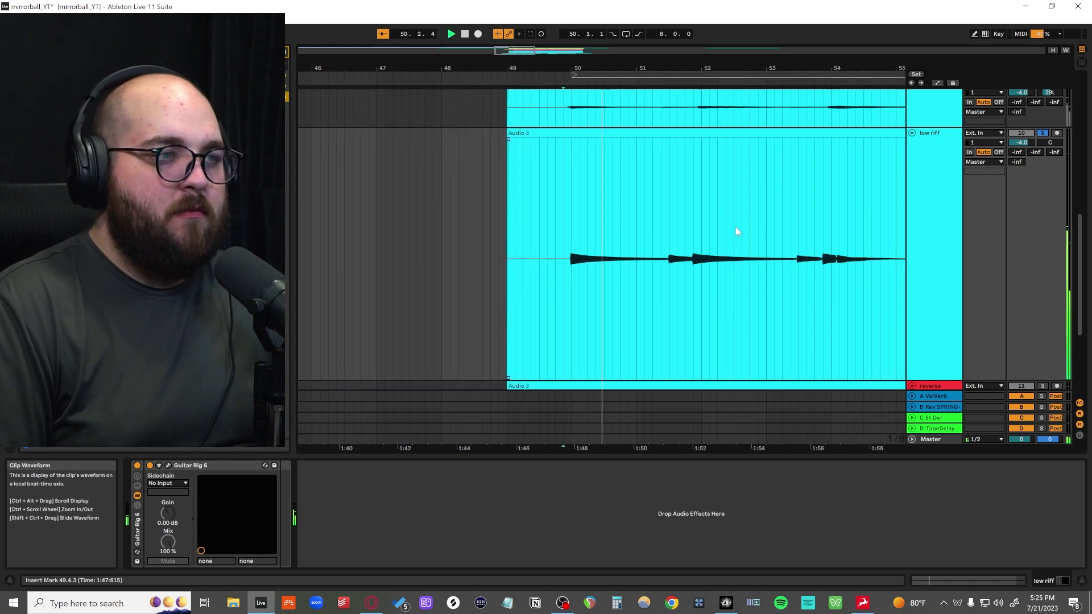
pyautogui.scroll(1, 674, 242)
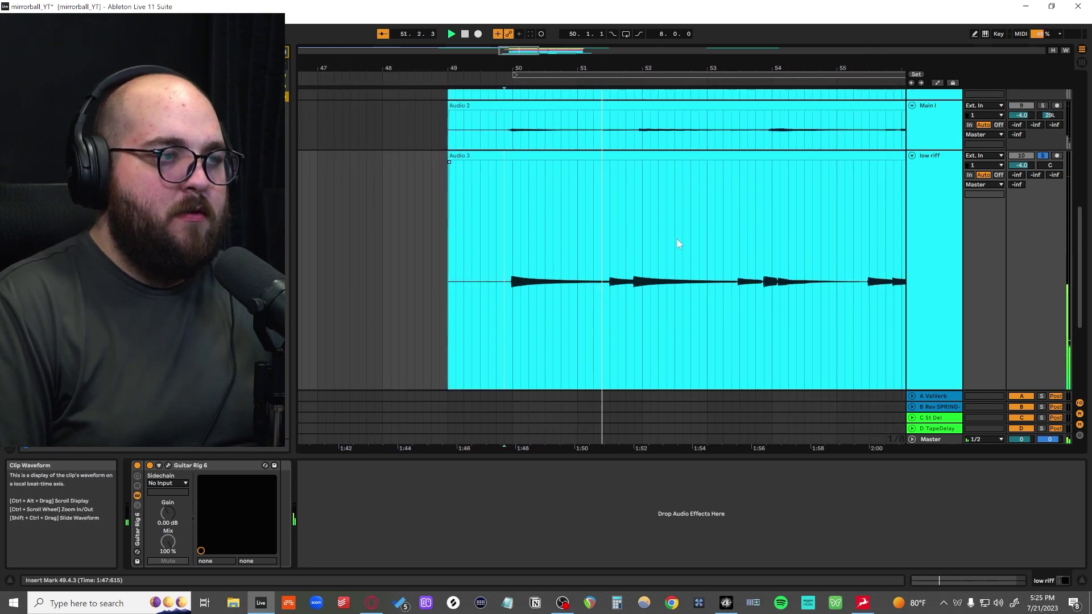
pyautogui.scroll(1, 677, 242)
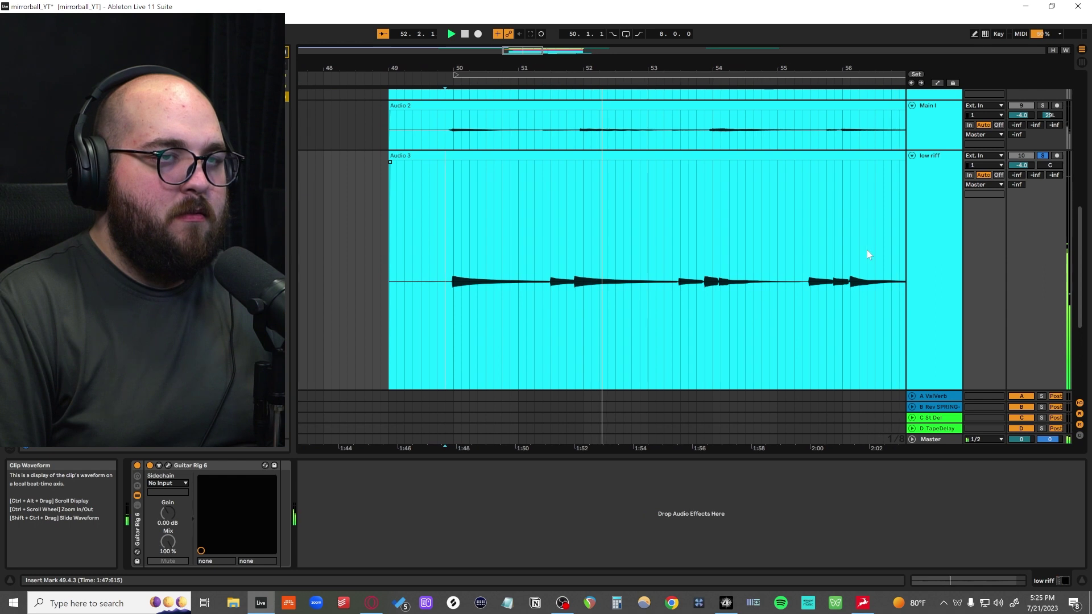
pyautogui.press('space')
# Zoom to the Main R, Main l and low riff clips and play the three tracks soloed together from 49.4.1
pyautogui.press('x')
pyautogui.moveTo(847, 202); pyautogui.dragTo(541, 302)
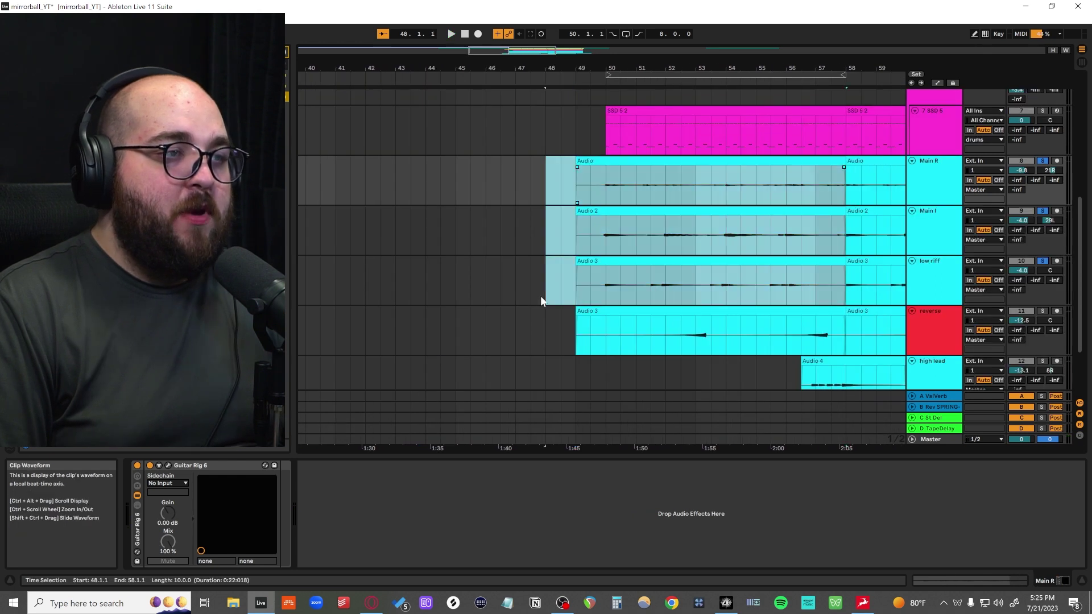
pyautogui.click(605, 283)
pyautogui.press('z')
pyautogui.press('space')
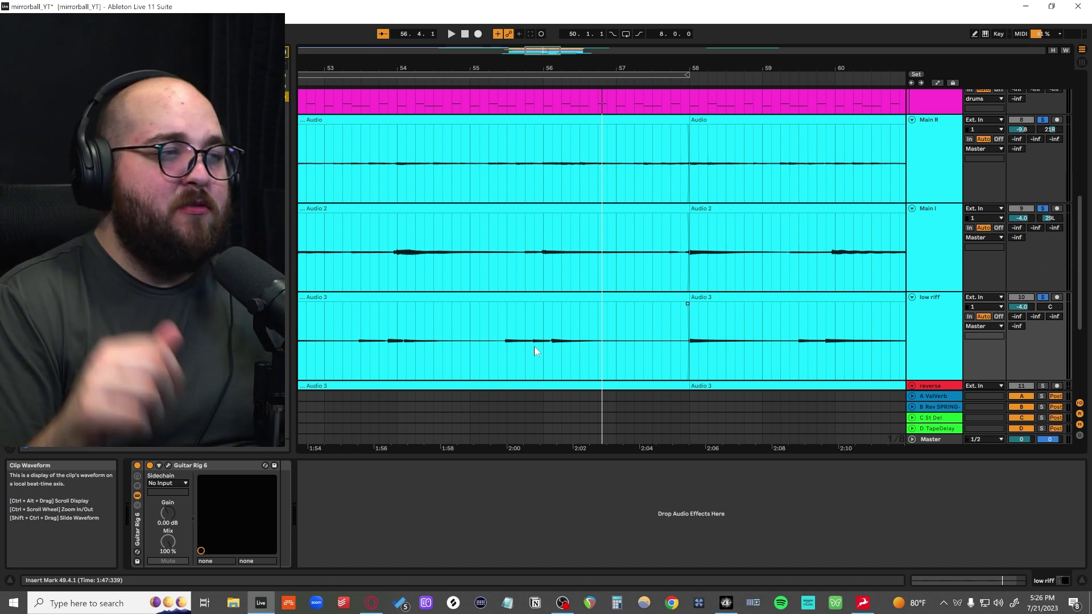
# Examine the low riff notes from bar 50 against the Main R and Main l clips by highlighting them in the arrangement
pyautogui.scroll(-2, 534, 347)
pyautogui.hscroll(-5, 408, 236)
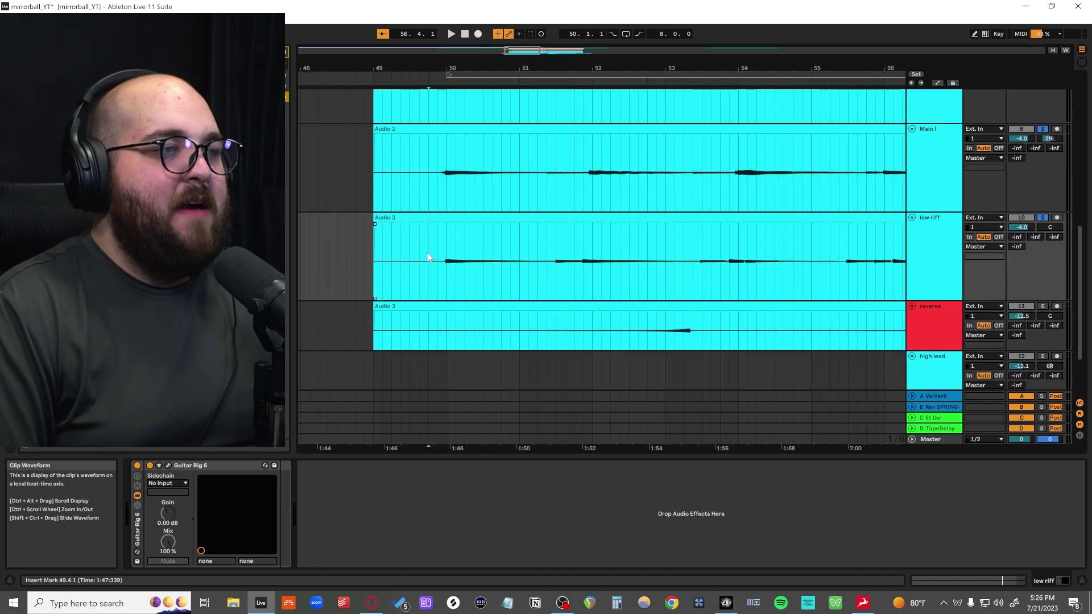
pyautogui.moveTo(447, 260); pyautogui.dragTo(729, 238)
pyautogui.click(558, 266)
pyautogui.scroll(1, 559, 266)
pyautogui.click(657, 236)
pyautogui.scroll(1, 455, 224)
pyautogui.moveTo(356, 145); pyautogui.dragTo(849, 256)
# Switch to the browser fretboard diagram and replace the chord shape with notes at frets 9, 12 and 7 on the fifth string
pyautogui.hotkey('alt', 'Tab')
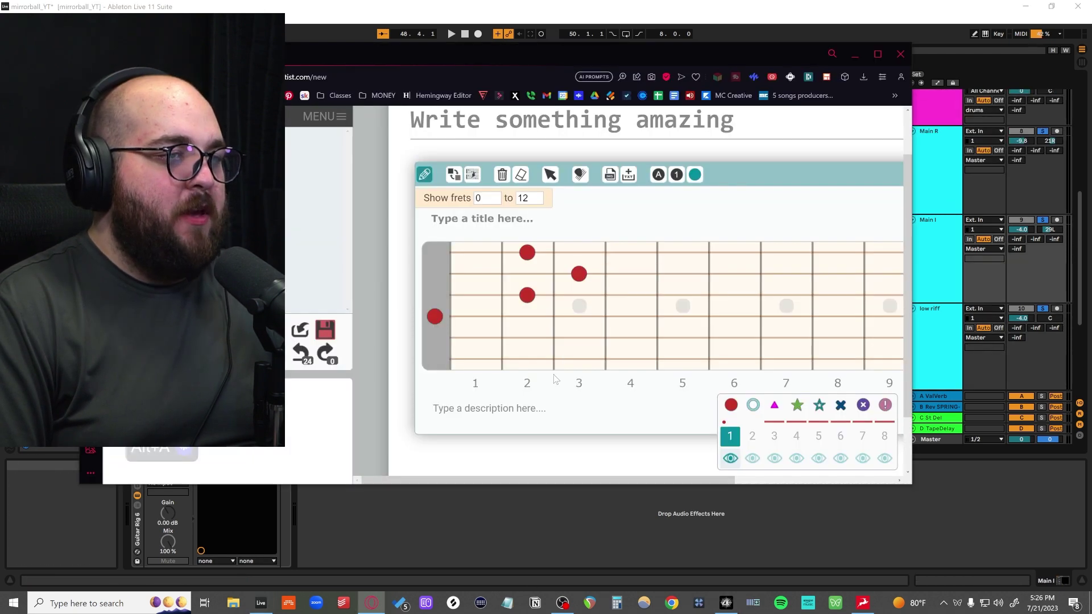
pyautogui.hscroll(5, 702, 317)
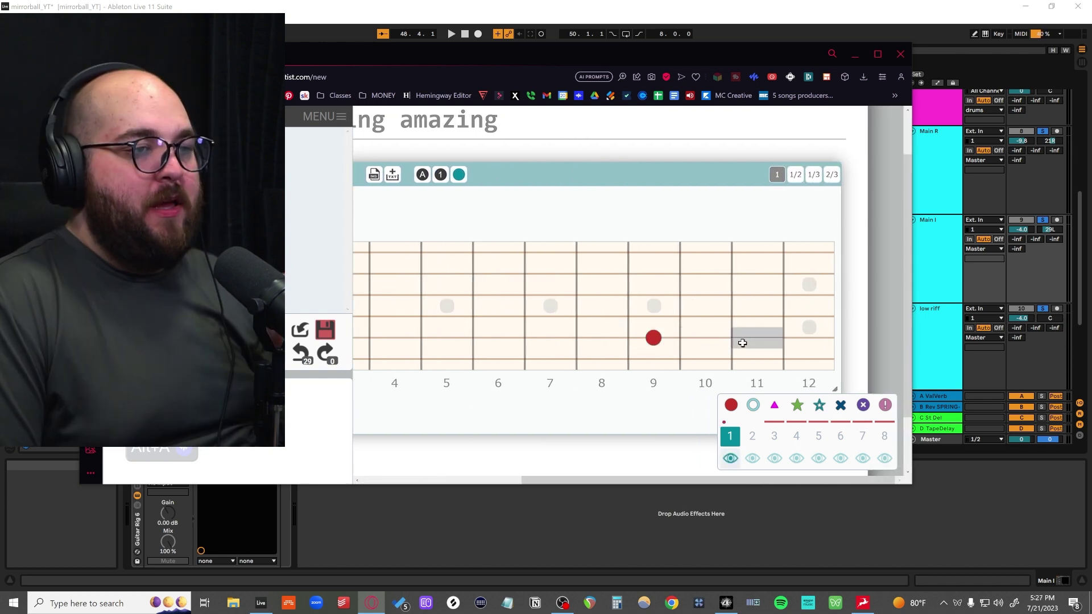
pyautogui.click(809, 338)
pyautogui.click(550, 337)
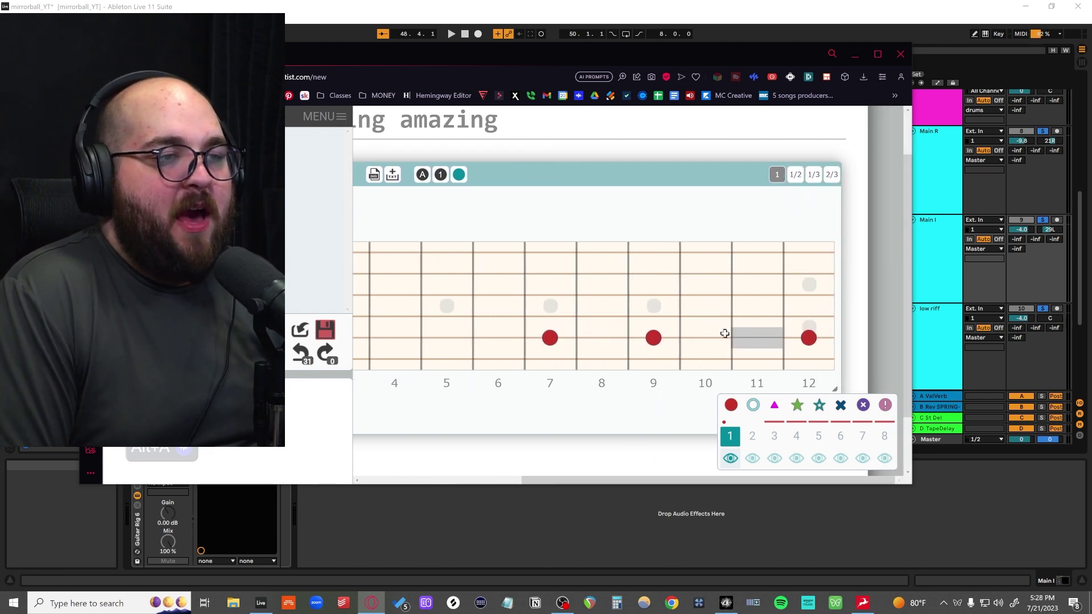
pyautogui.hscroll(-4, 569, 330)
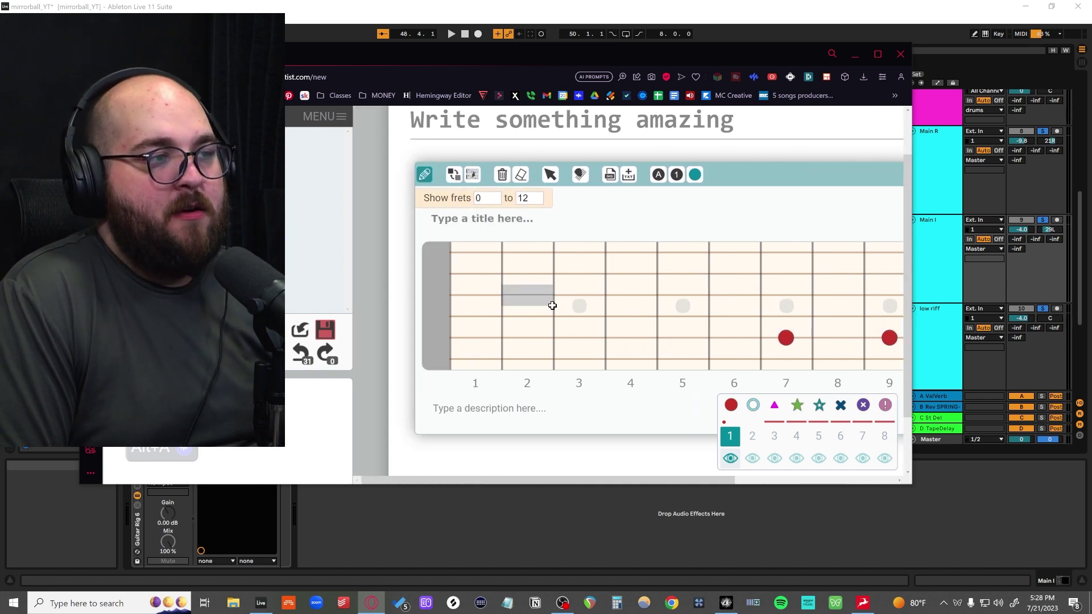
pyautogui.hscroll(4, 552, 306)
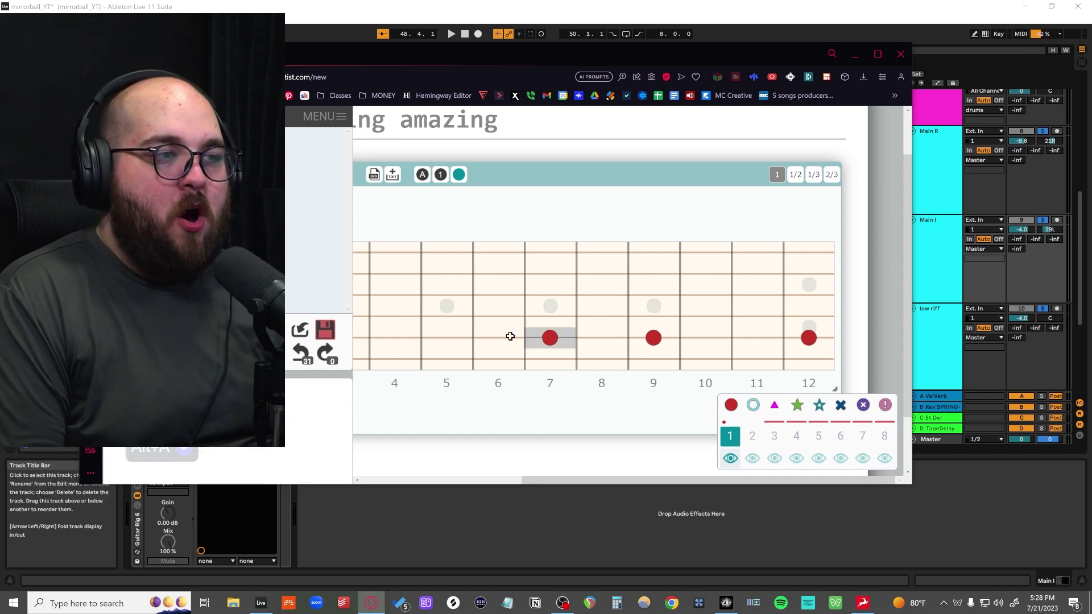
pyautogui.hscroll(-3, 475, 323)
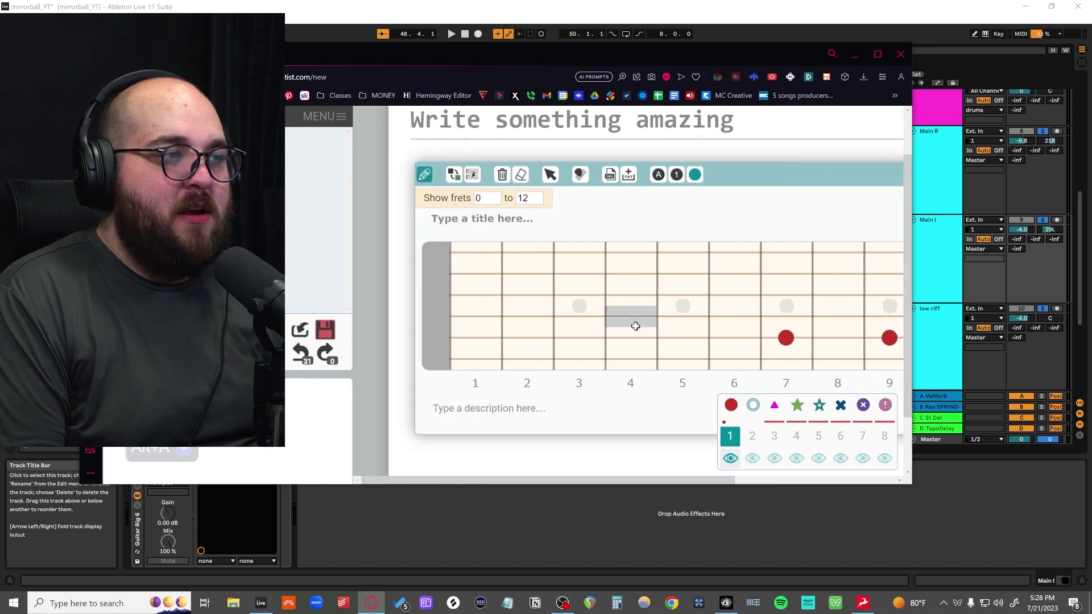
pyautogui.hscroll(3, 648, 316)
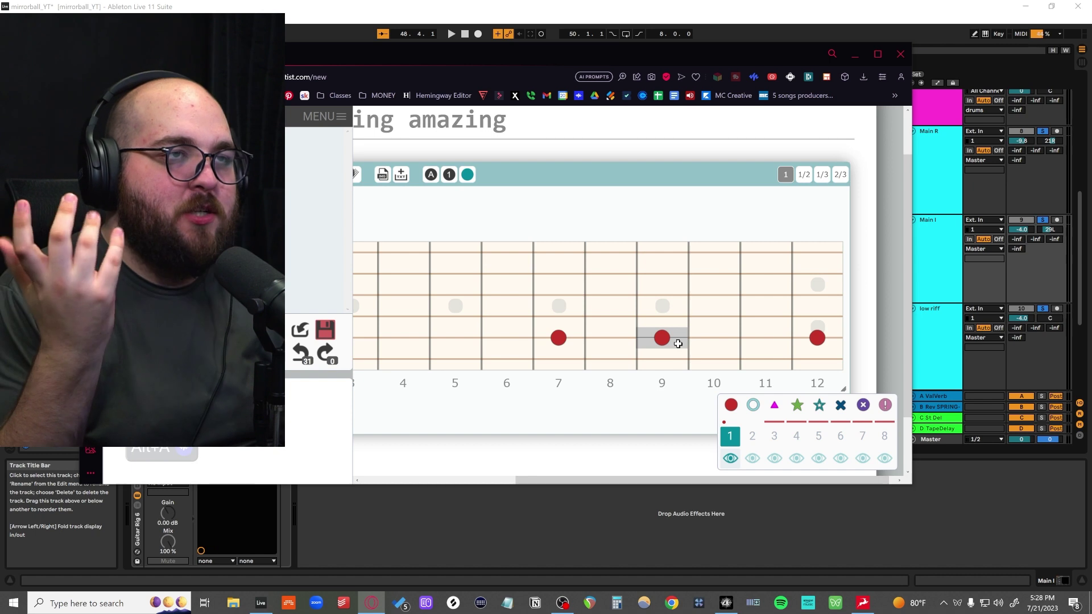
# Switch back to Ableton Live, move the slide track directly below low riff, and play it soloed from 50.4.1
pyautogui.hotkey('alt', 'Tab')
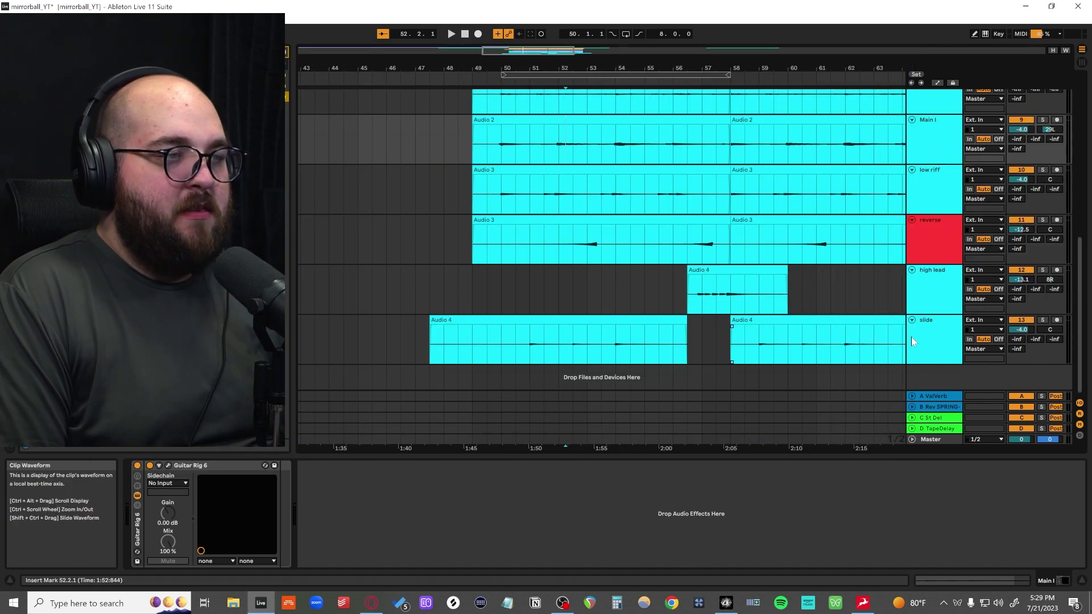
pyautogui.moveTo(926, 336); pyautogui.dragTo(852, 261)
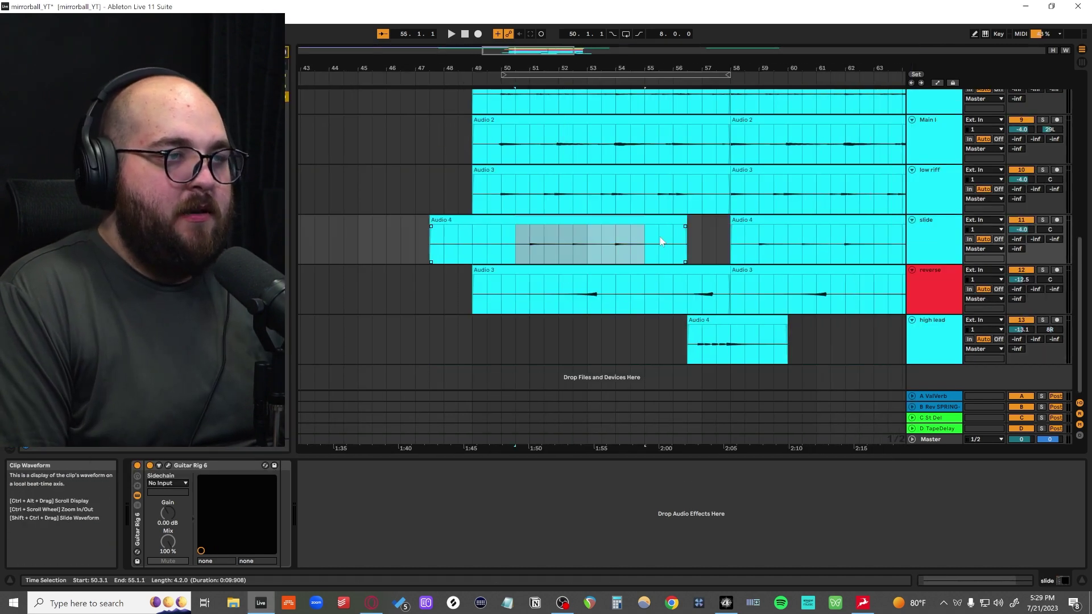
pyautogui.press('z')
pyautogui.click(1043, 133)
pyautogui.click(501, 293)
pyautogui.press('space')
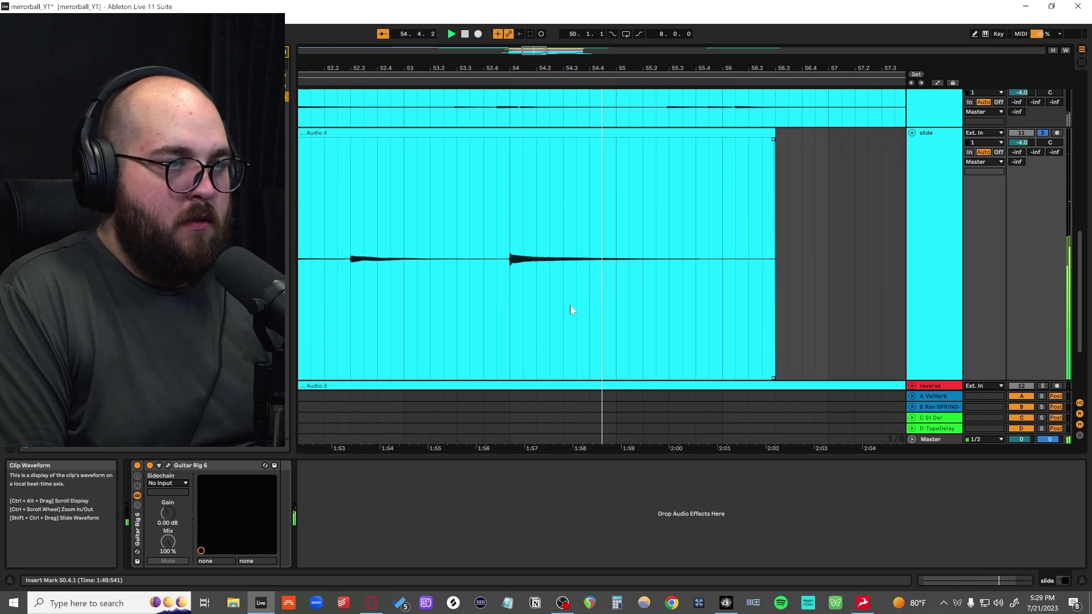
# Open Guitar Rig 6 on the slide track, examine its effect chain from the compressor down, and collapse the Spring Reverb
pyautogui.hotkey('ctrl', 'alt', 'p')
pyautogui.scroll(5, 581, 368)
pyautogui.scroll(4, 582, 368)
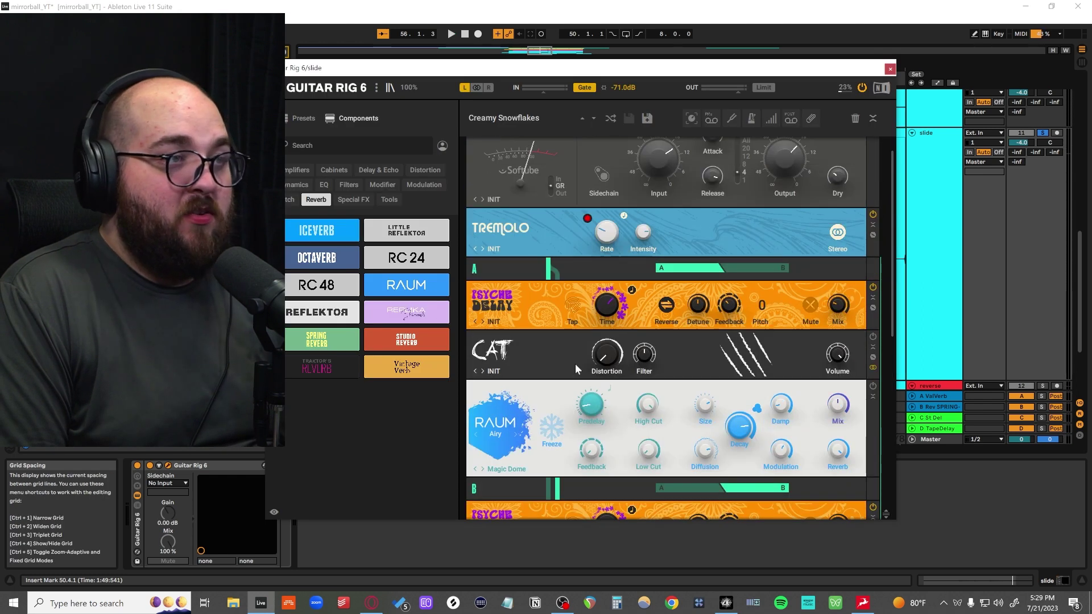
pyautogui.scroll(-10, 565, 358)
pyautogui.scroll(-3, 557, 375)
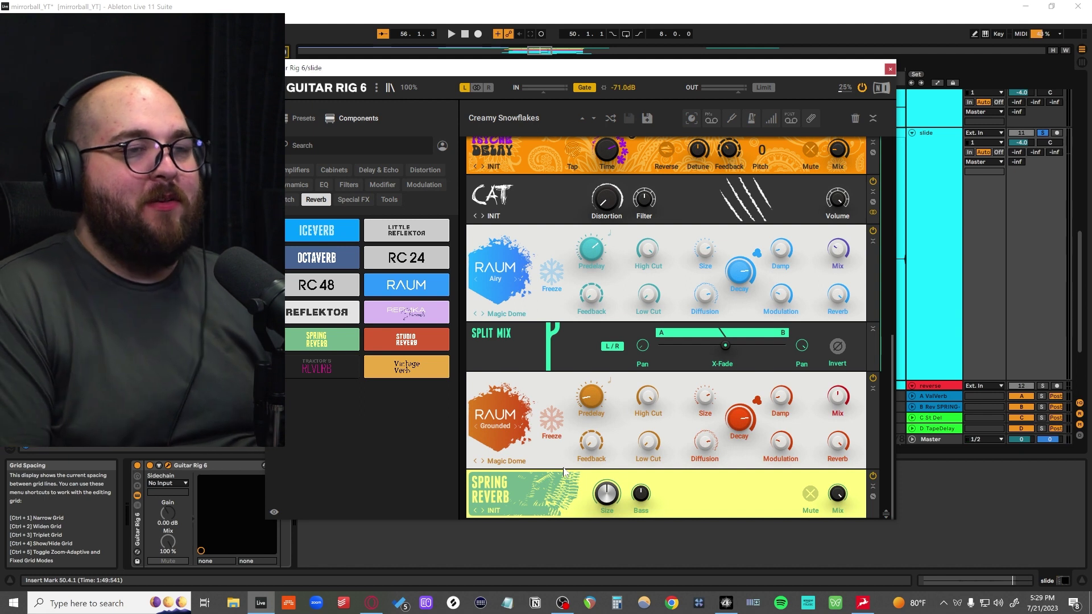
pyautogui.click(873, 487)
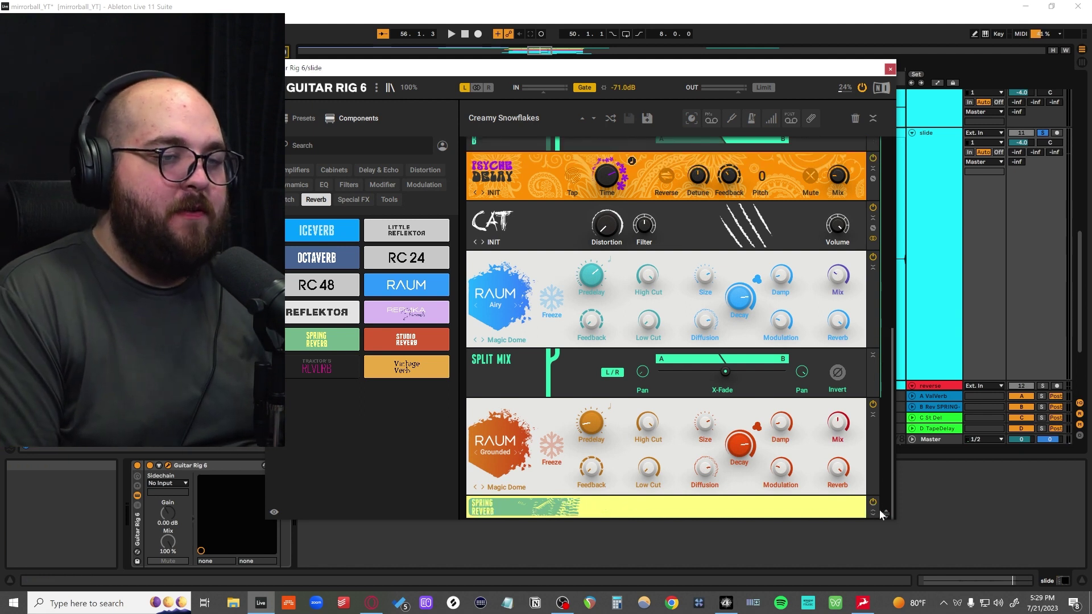
# Play the soloed slide track with the Guitar Rig 6 window moved clear, and bring the Spring Reverb back into view expanded
pyautogui.moveTo(686, 72); pyautogui.dragTo(586, 351)
pyautogui.press('space')
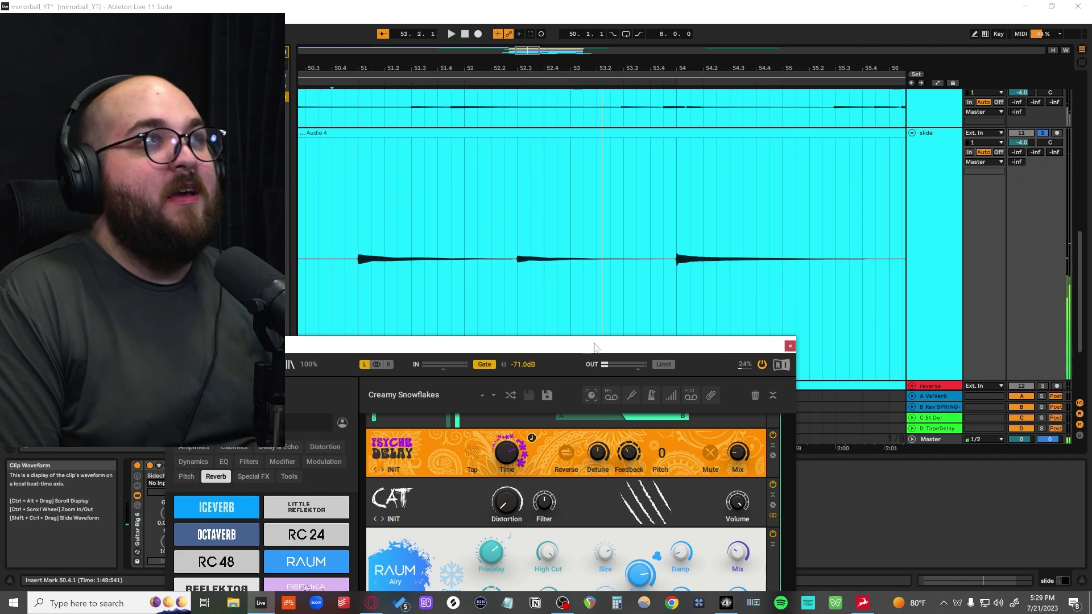
pyautogui.moveTo(595, 347); pyautogui.dragTo(675, 143)
pyautogui.scroll(-1, 597, 490)
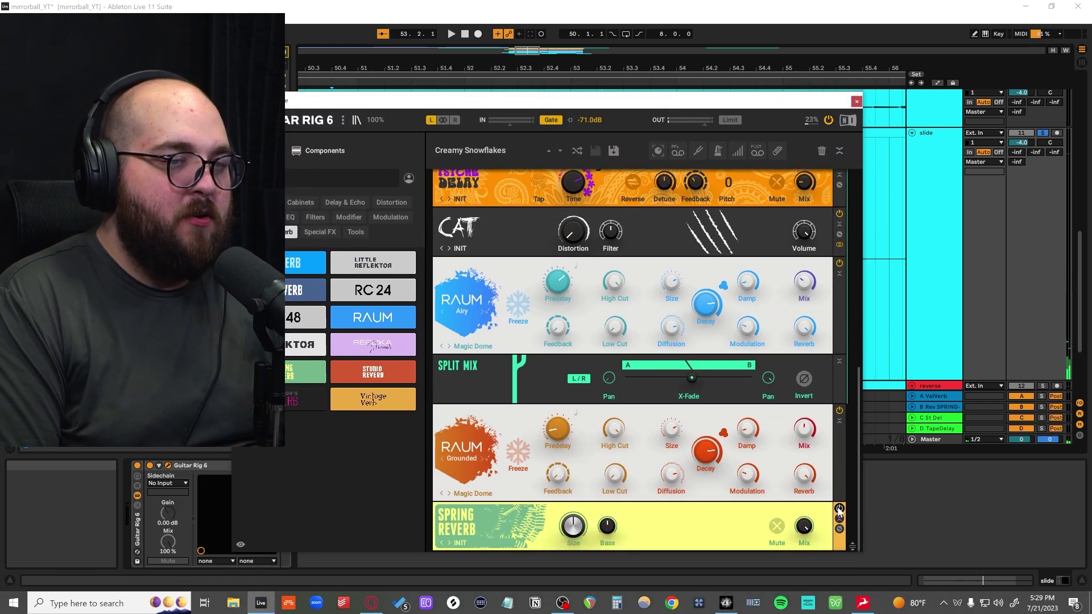
# Move the Guitar Rig 6 window off the arrangement and replay the soloed slide track from 50.4.1
pyautogui.moveTo(648, 104); pyautogui.dragTo(595, 420)
pyautogui.press('space')
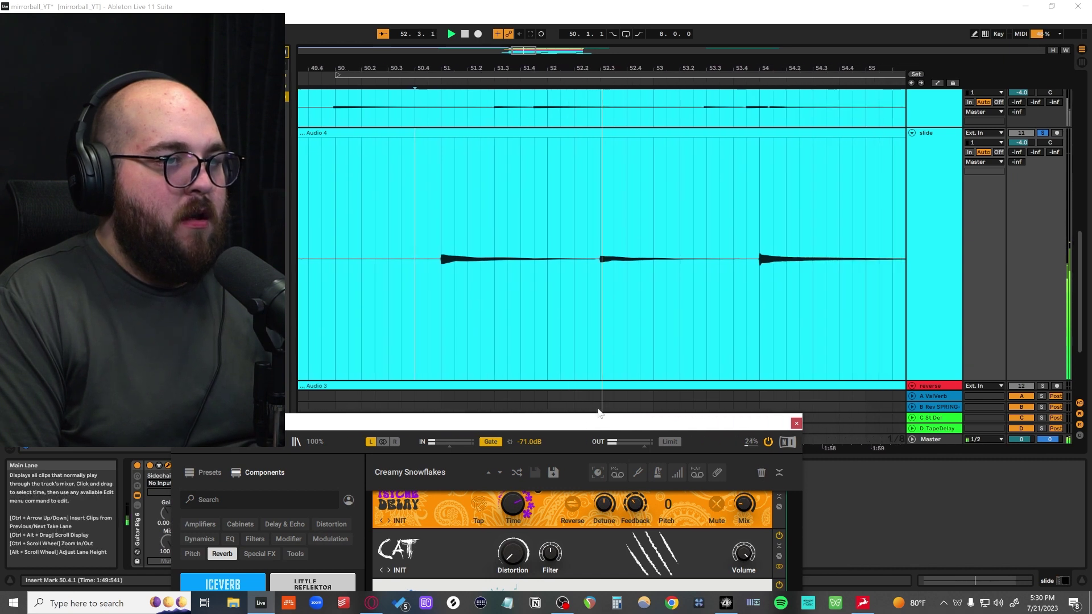
pyautogui.click(632, 292)
pyautogui.press('space')
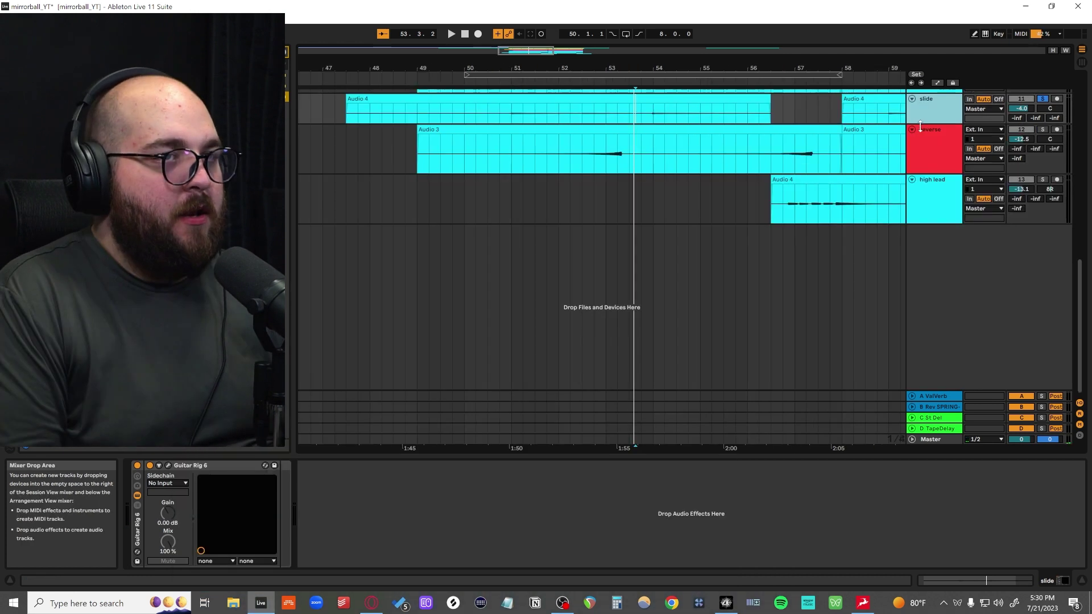
# Select 49.4.1 to 57.4.1 across the Main R, Main l, low riff and slide tracks and zoom in on their opening notes
pyautogui.scroll(6, 753, 210)
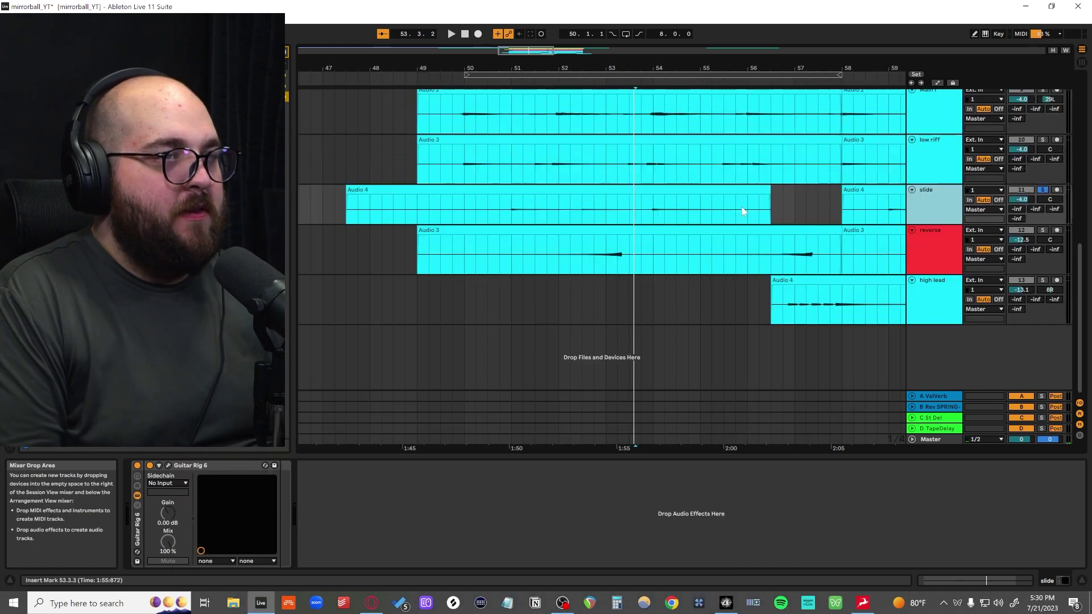
pyautogui.moveTo(439, 171); pyautogui.dragTo(825, 305)
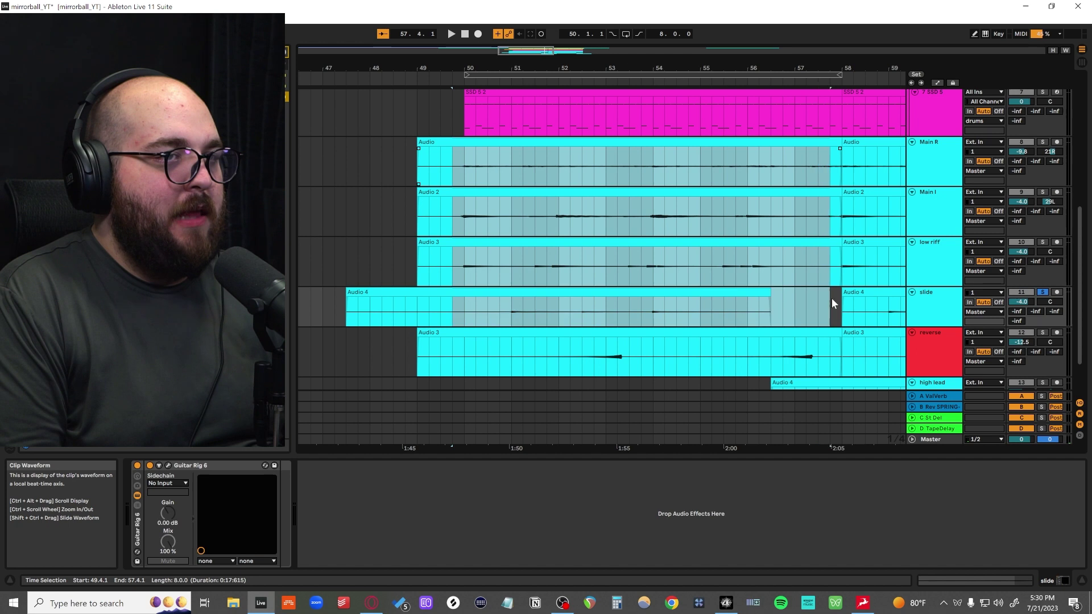
pyautogui.press('z')
pyautogui.scroll(3, 435, 257)
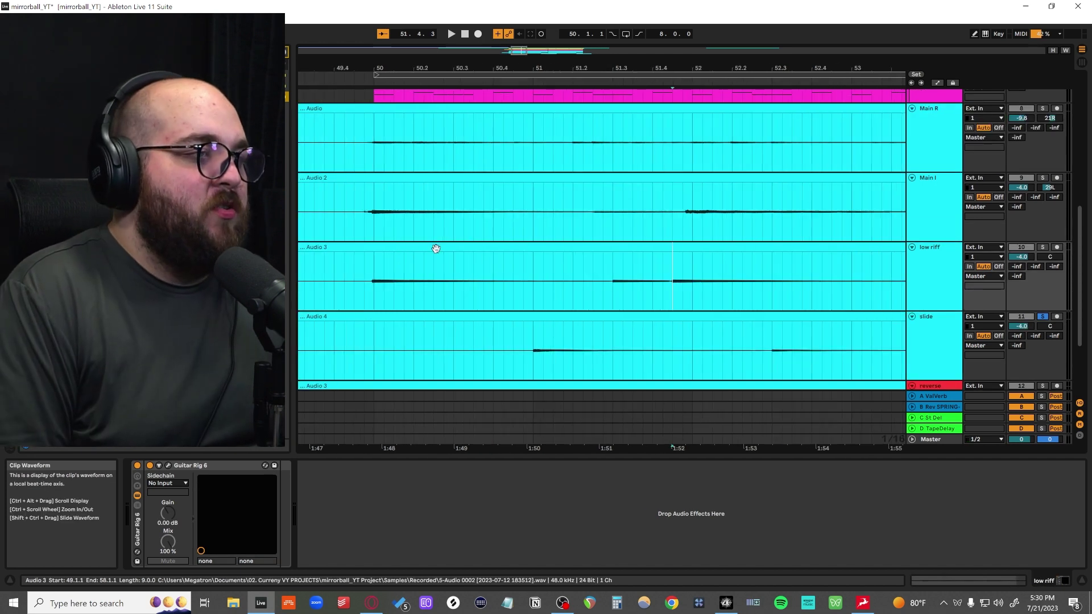
pyautogui.hscroll(-2, 415, 245)
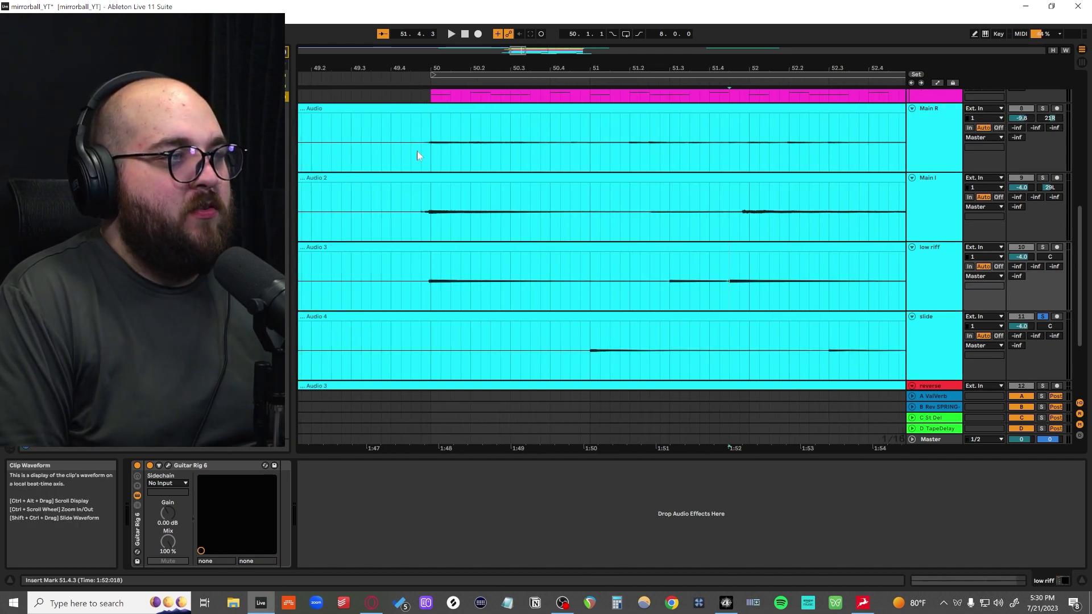
# Highlight 51.1.1 to 51.2.2 across Main R, Main l, low riff and slide to compare where the slide note enters
pyautogui.moveTo(576, 294)
pyautogui.mouseDown()
pyautogui.moveTo(596, 291)
pyautogui.moveTo(580, 288)
pyautogui.moveTo(571, 303)
pyautogui.mouseUp()
pyautogui.hscroll(5, 580, 288)
pyautogui.click(515, 305)
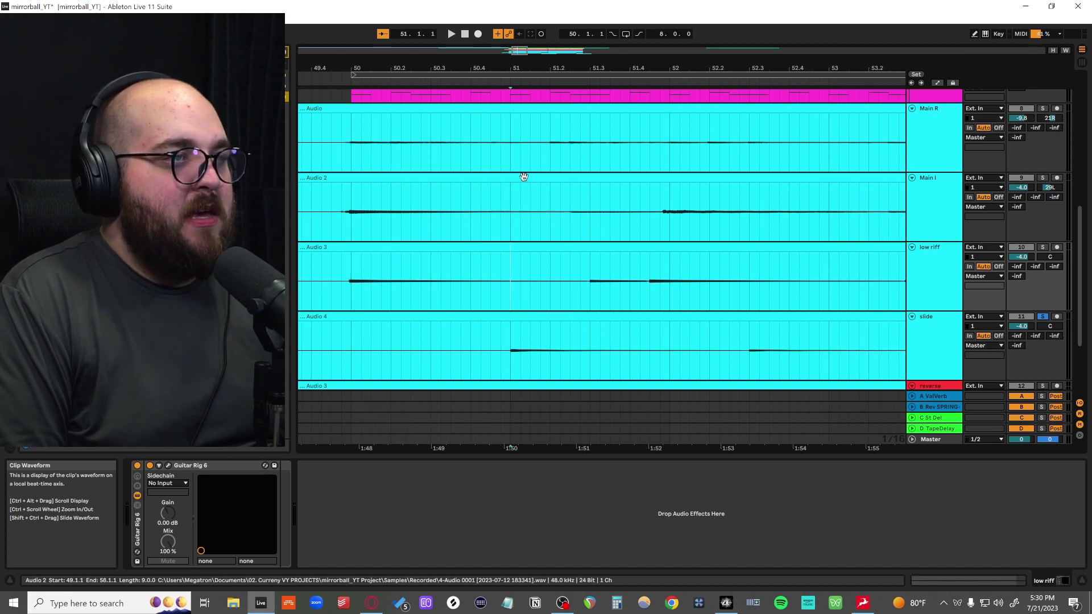
pyautogui.moveTo(524, 177); pyautogui.dragTo(586, 352)
pyautogui.click(517, 370)
pyautogui.moveTo(522, 190); pyautogui.dragTo(565, 391)
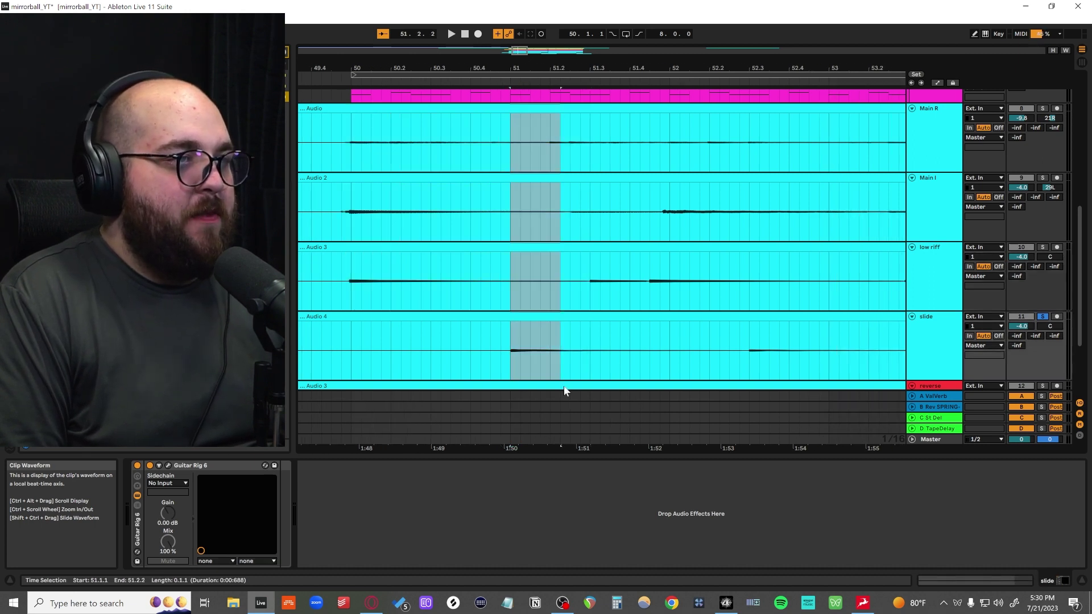
pyautogui.scroll(-1, 563, 256)
# Highlight 51.2.1 to 51.3.3 on Main R and 51.2.4 to 51.4.1 on low riff to compare how their notes fill gaps
pyautogui.click(547, 151)
pyautogui.moveTo(547, 151); pyautogui.dragTo(612, 149)
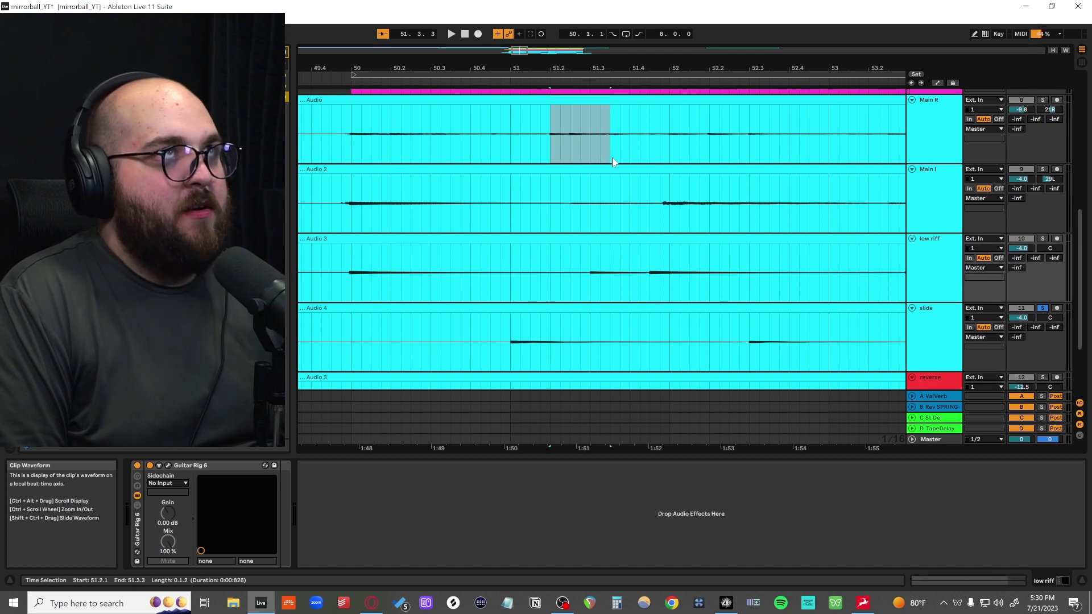
pyautogui.moveTo(689, 269); pyautogui.dragTo(654, 269)
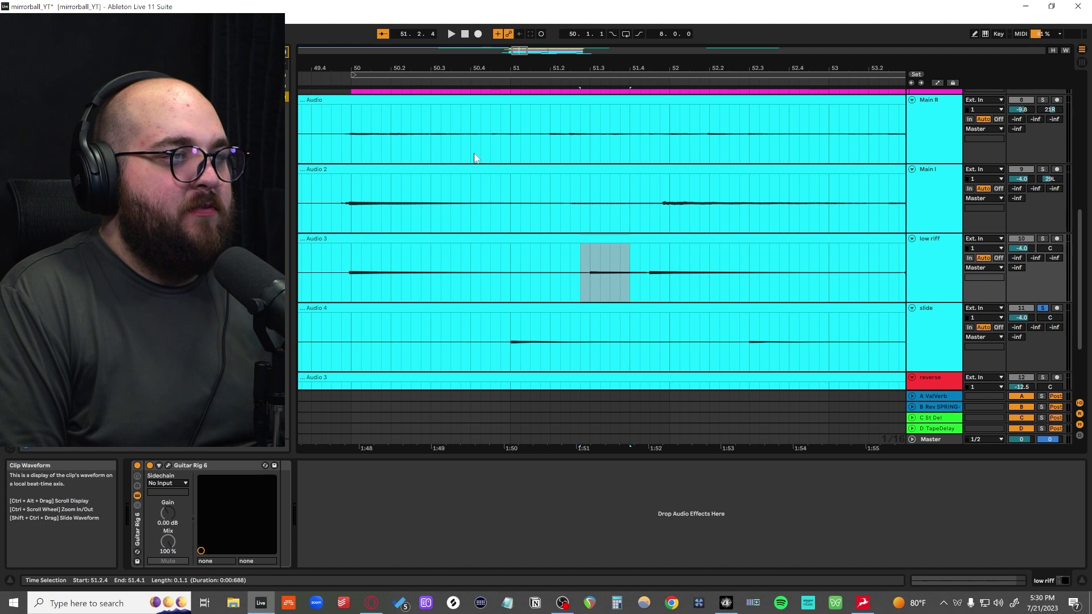
pyautogui.scroll(-2, 423, 197)
pyautogui.scroll(3, 439, 194)
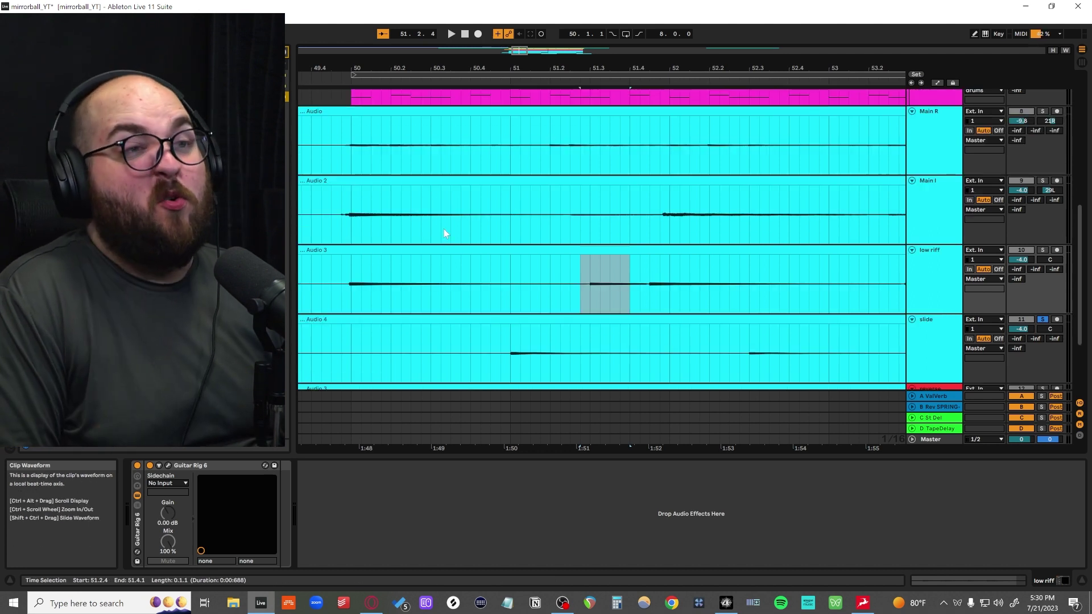
# Solo the Main R, Main l, low riff and slide tracks and play them together from 49.4.3
pyautogui.click(941, 350)
pyautogui.keyDown('shift'); pyautogui.click(933, 153); pyautogui.keyUp('shift')
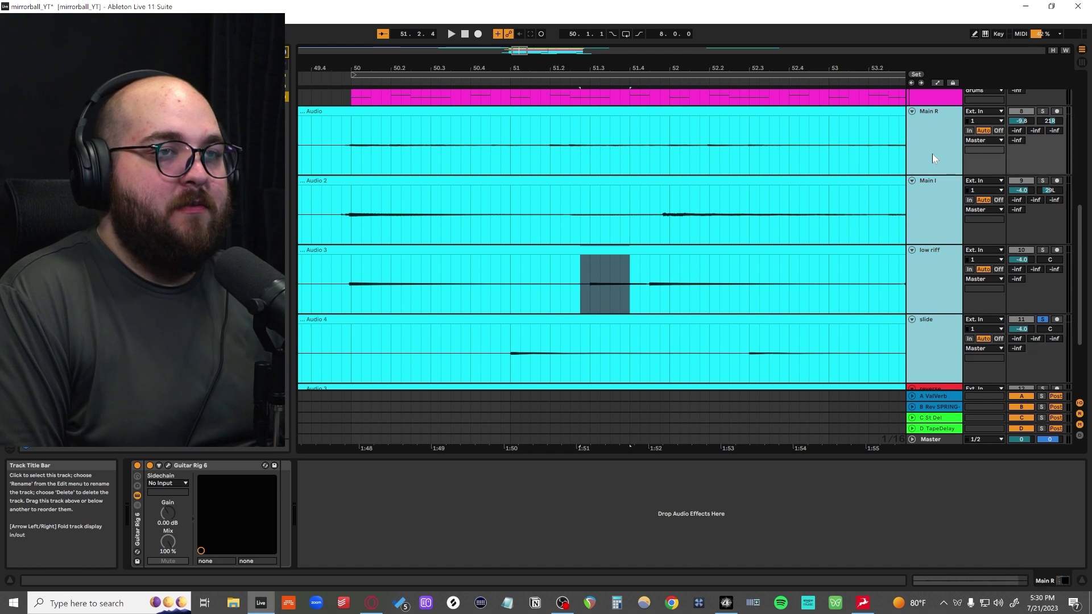
pyautogui.click(1045, 110)
pyautogui.click(332, 145)
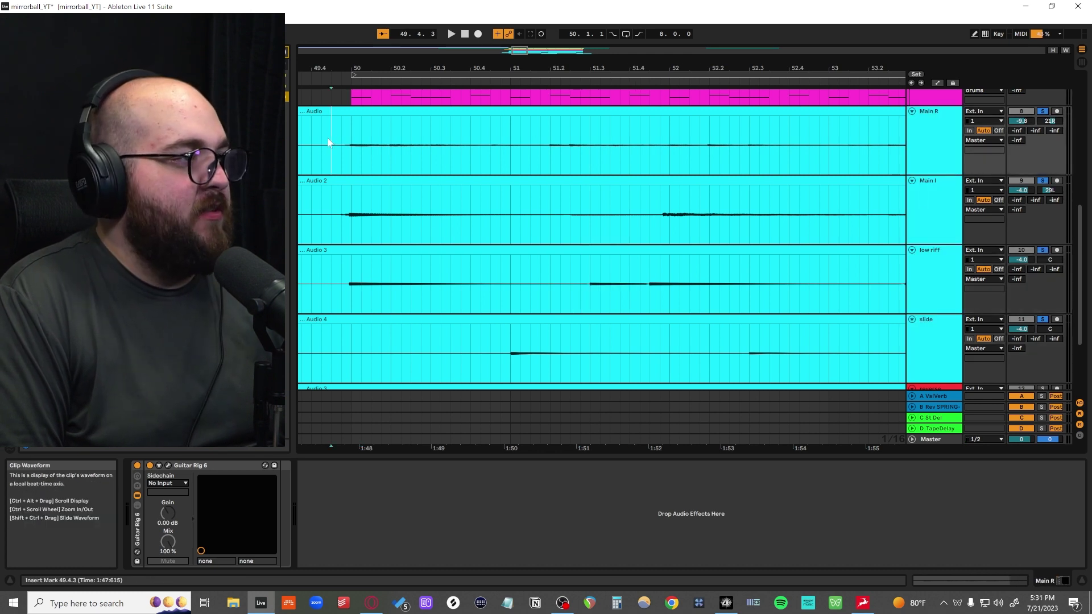
pyautogui.press('space')
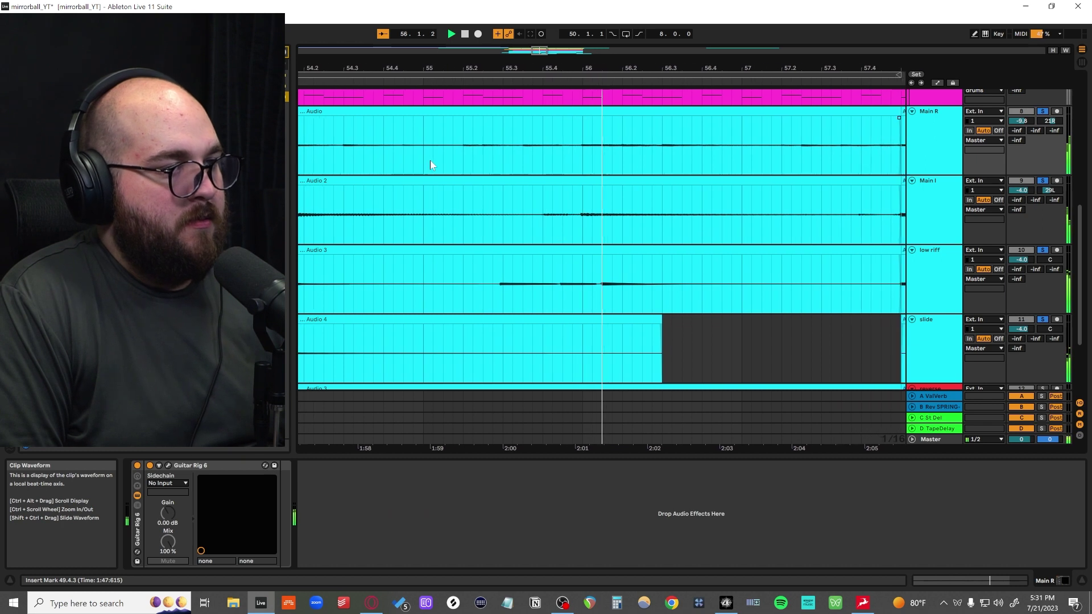
# Stop playback, solo the reverse track and place the insert marker at 51.3.1 in its first clip
pyautogui.press('space')
pyautogui.scroll(-5, 490, 178)
pyautogui.scroll(-3, 1057, 320)
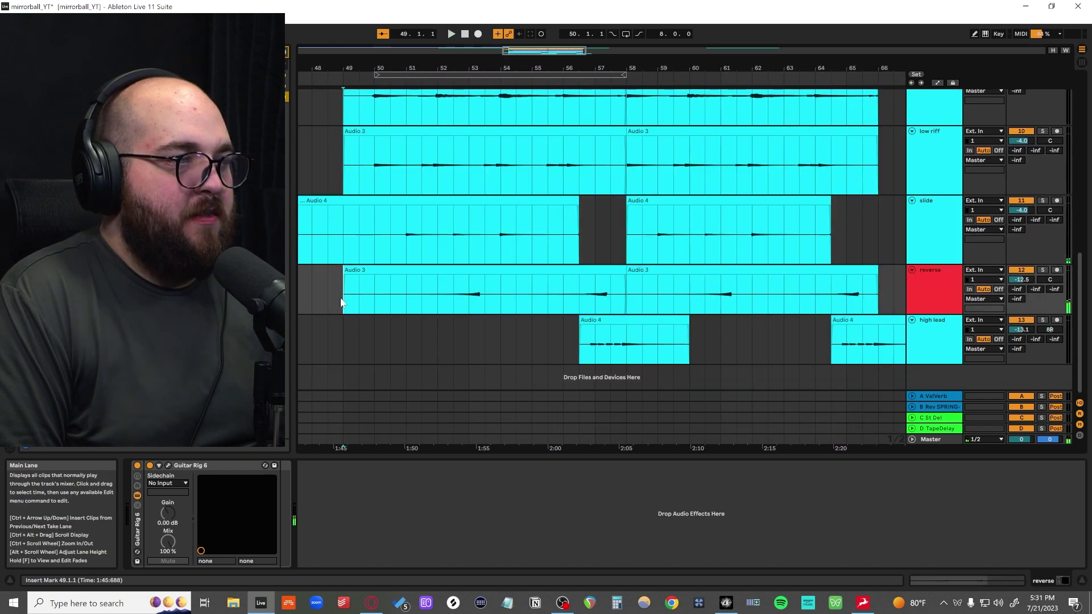
pyautogui.click(436, 294)
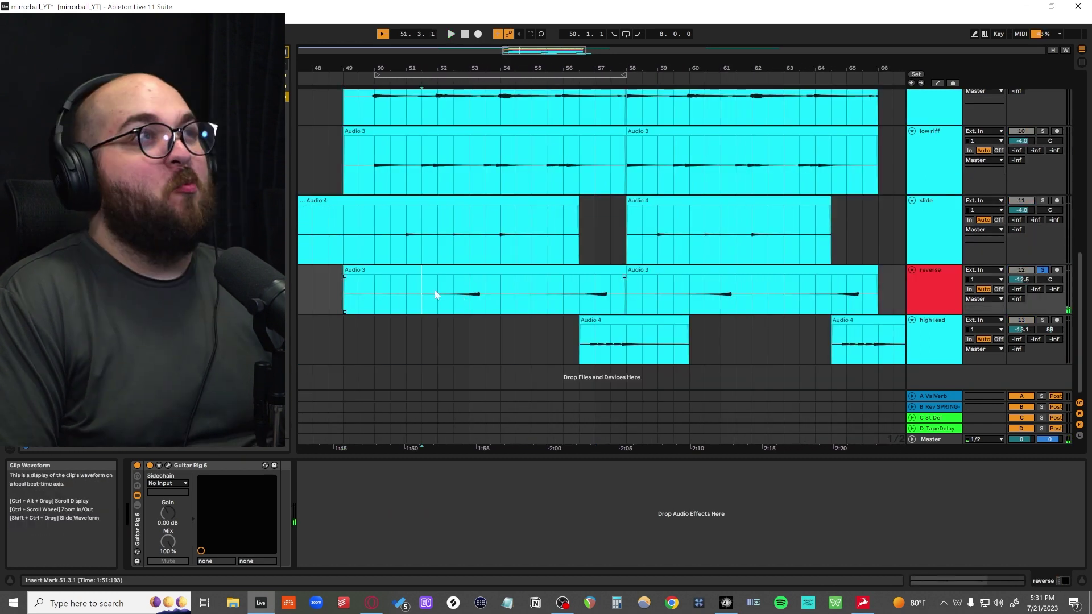
# Flip the reverse track's first clip to forward playback and audition it from 49.3.1 while raising the track's volume
pyautogui.click(449, 278)
pyautogui.click(451, 271)
pyautogui.click(463, 274)
pyautogui.click(463, 272)
pyautogui.rightClick(465, 274)
pyautogui.click(361, 302)
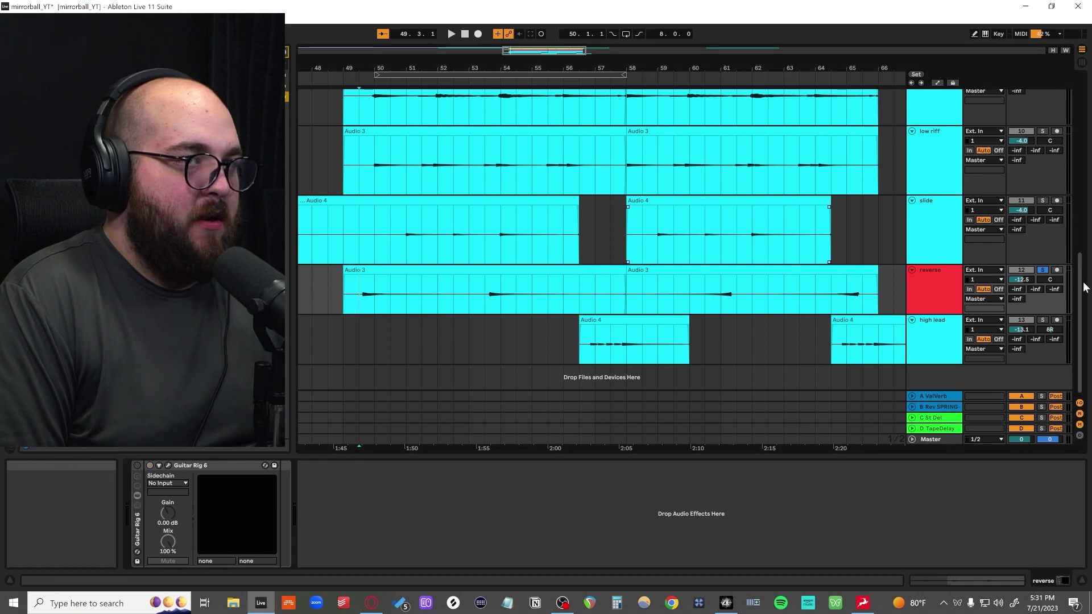
pyautogui.press('space')
pyautogui.moveTo(1022, 279); pyautogui.dragTo(1023, 268)
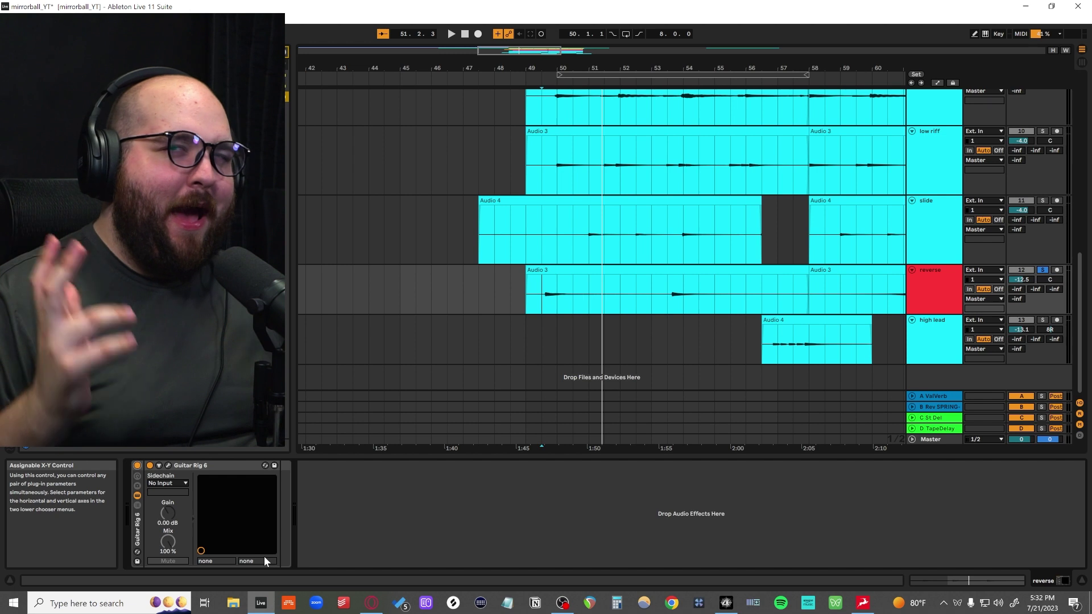
# Reverse the clip from 49.1.1 to 58.1.1 on the reverse track again and play it with the track's volume at -1.0 dB
pyautogui.click(594, 274)
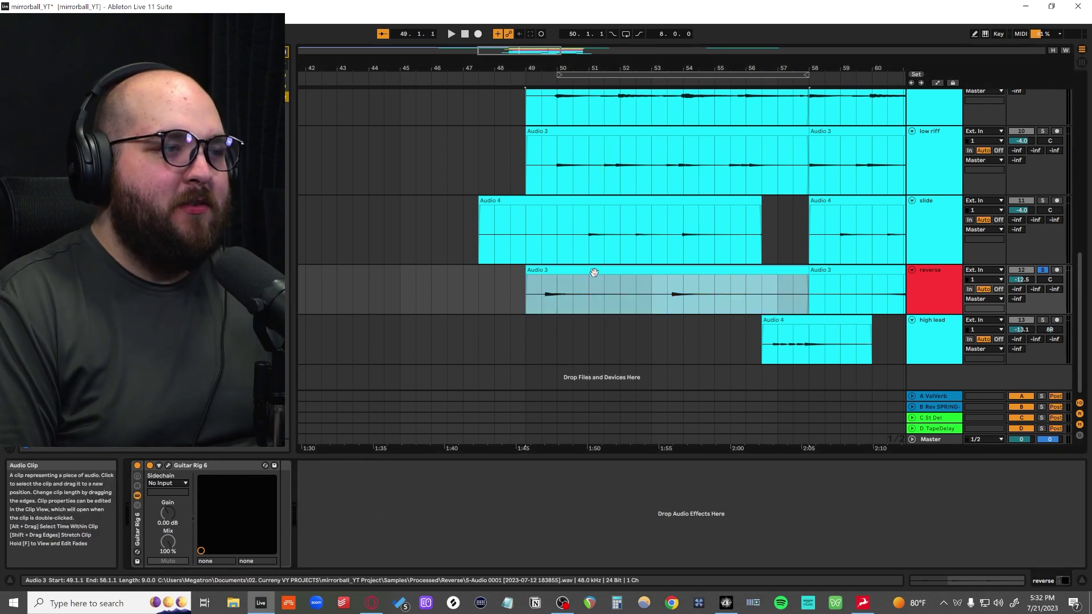
pyautogui.rightClick(595, 276)
pyautogui.click(613, 470)
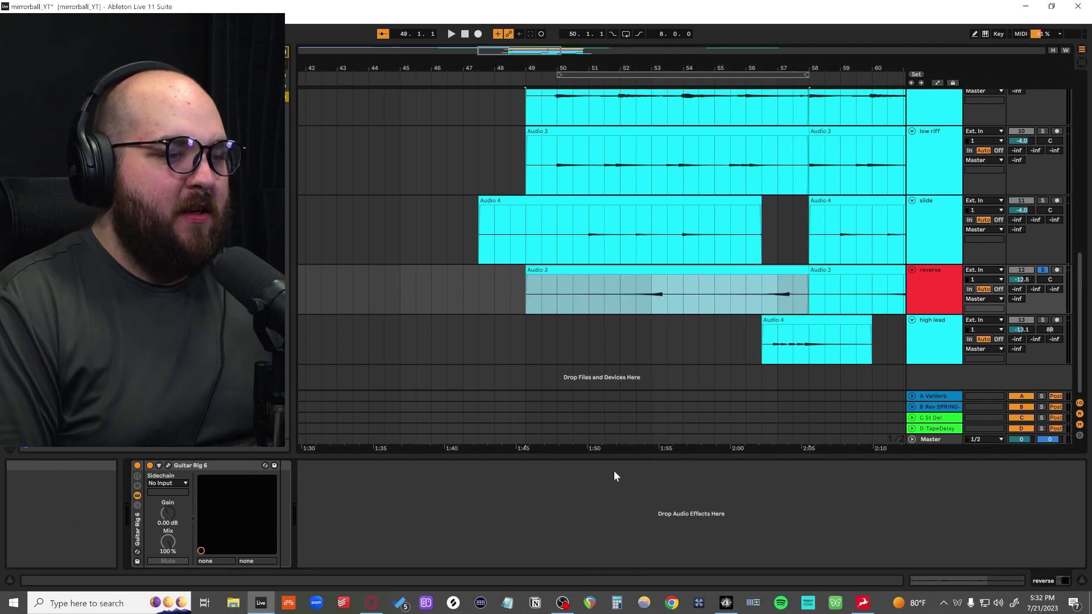
pyautogui.press('space')
pyautogui.moveTo(1022, 280); pyautogui.dragTo(1022, 260)
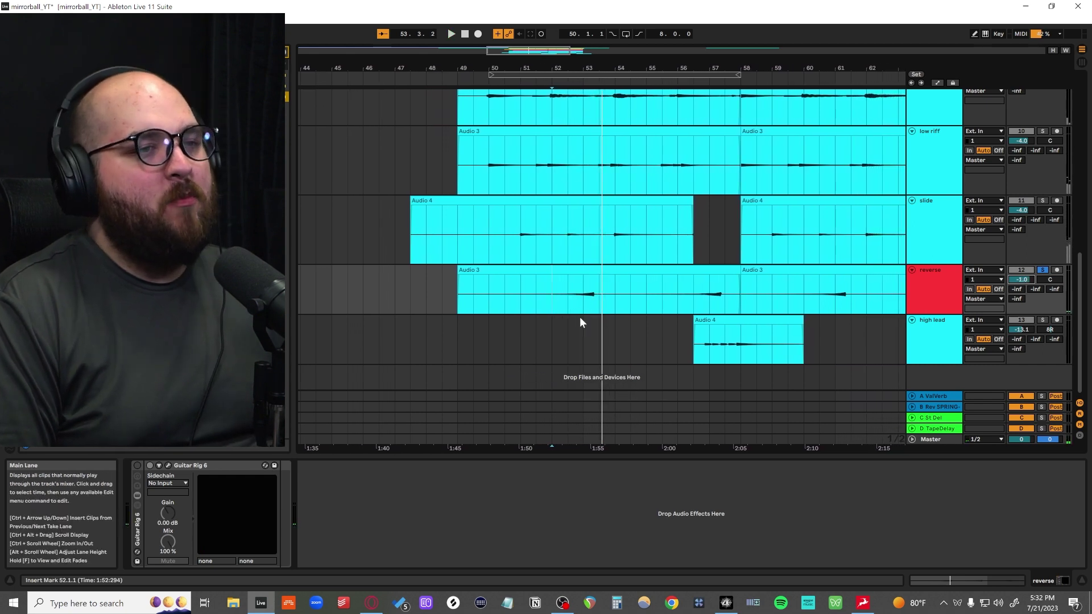
# Examine the reverse track's Creamy Snowflakes effect chain in Guitar Rig 6 and bring up the fretboard diagram in the browser briefly
pyautogui.click(134, 463)
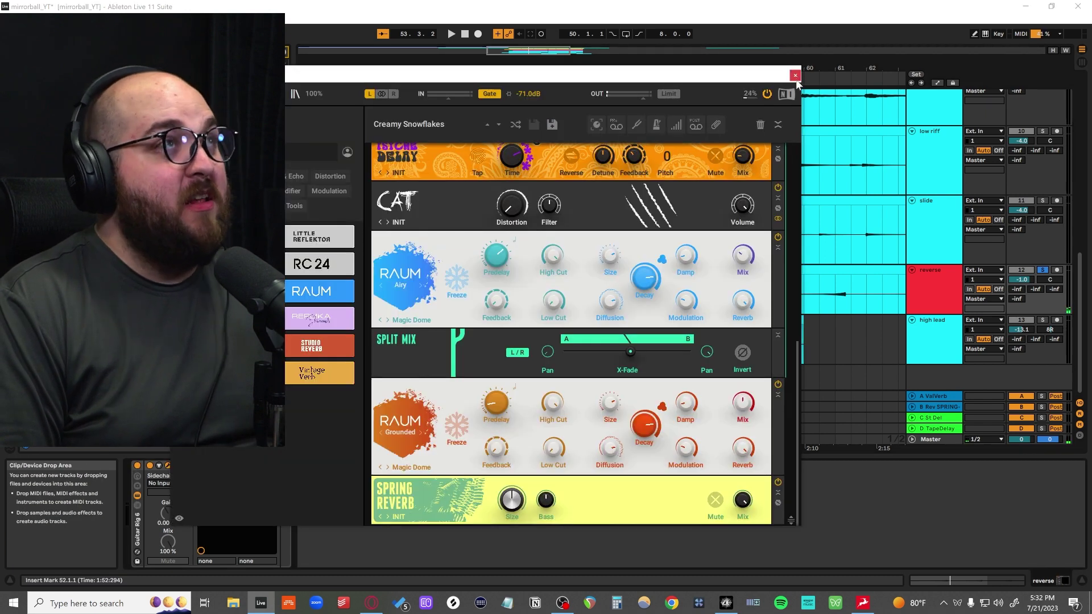
pyautogui.click(795, 75)
pyautogui.hotkey('alt', 'a')
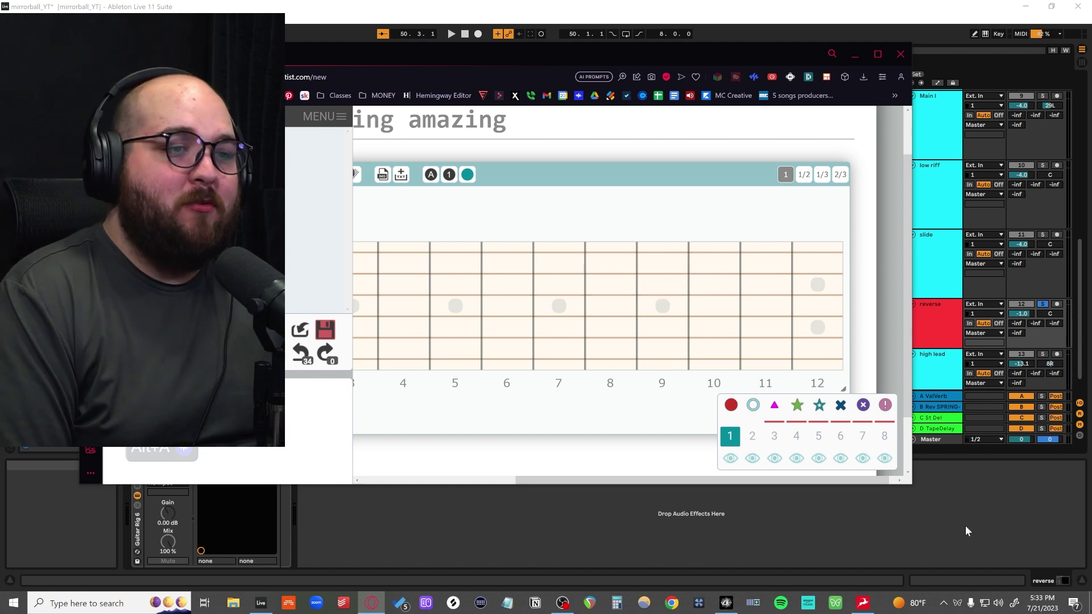
pyautogui.click(913, 276)
# Solo Main R, Main l, low riff and slide alongside reverse and play them together from 50.1.1
pyautogui.scroll(2, 913, 275)
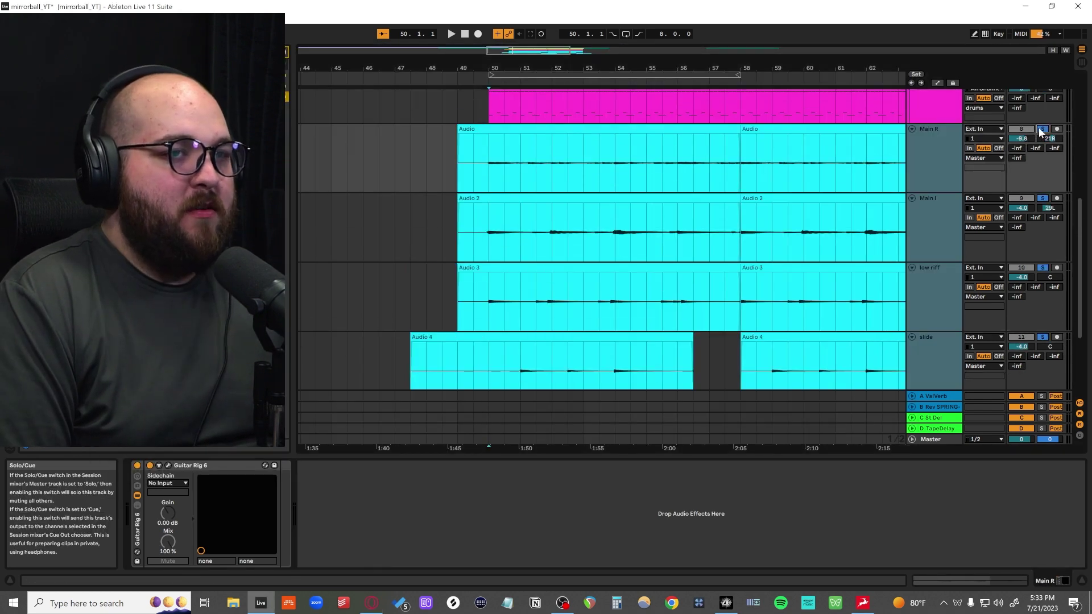
pyautogui.press('space')
pyautogui.scroll(-2, 511, 247)
pyautogui.scroll(1, 507, 250)
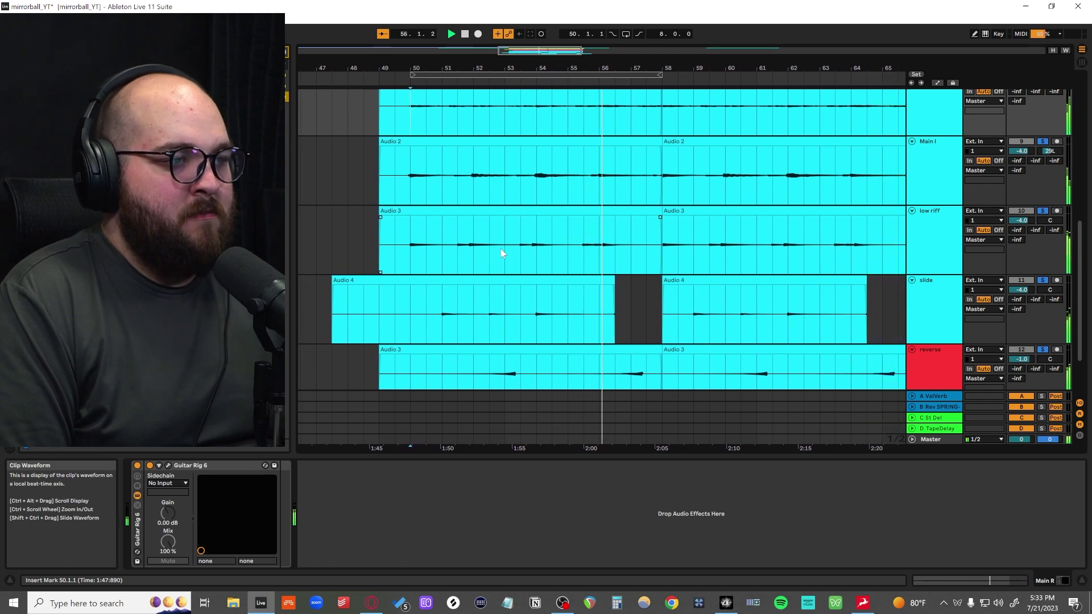
pyautogui.click(590, 317)
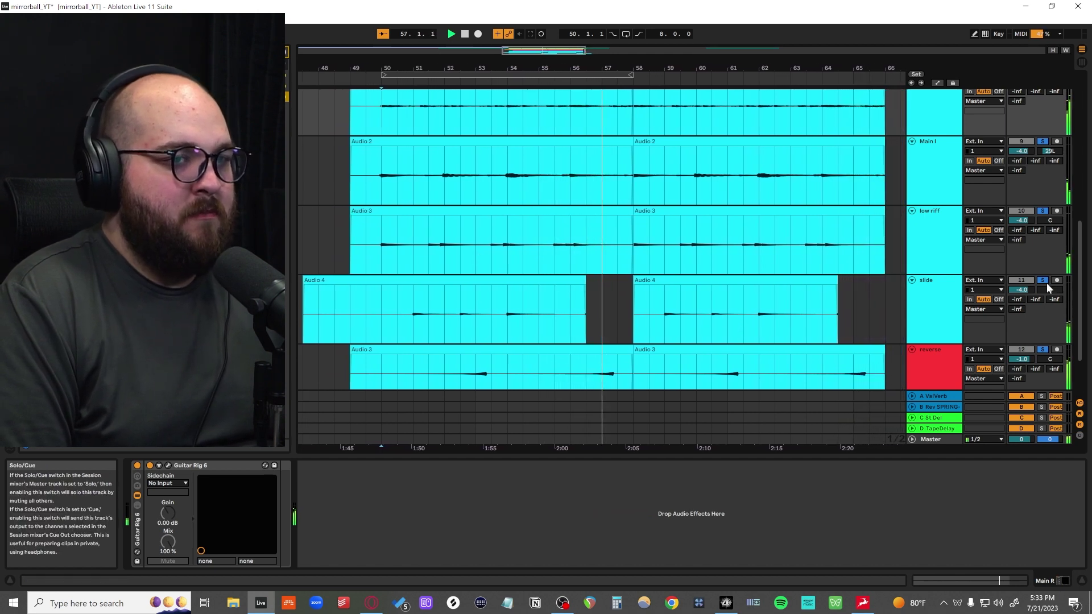
# Solo the high lead track, play its first clip zoomed in, and bring up the fretboard diagram in the browser
pyautogui.scroll(-2, 1047, 282)
pyautogui.click(851, 339)
pyautogui.press('z')
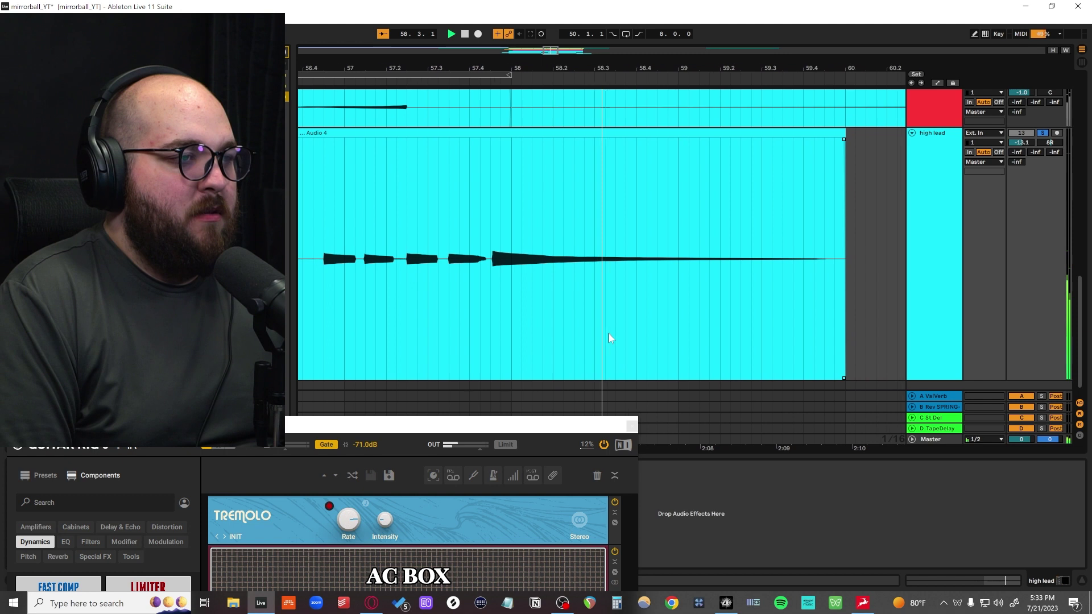
pyautogui.press('x')
pyautogui.press('space')
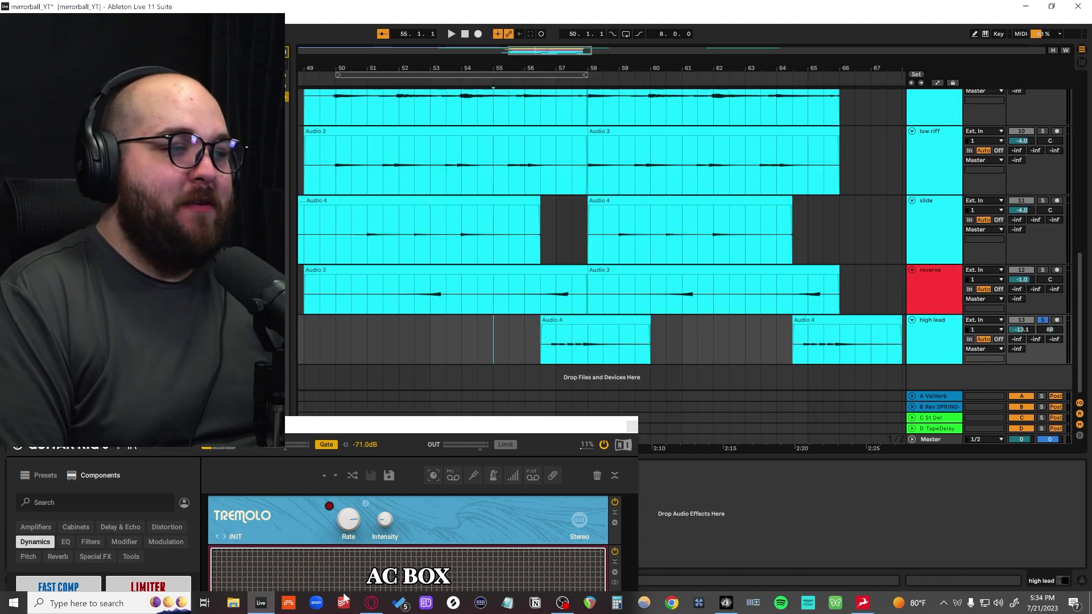
pyautogui.click(369, 603)
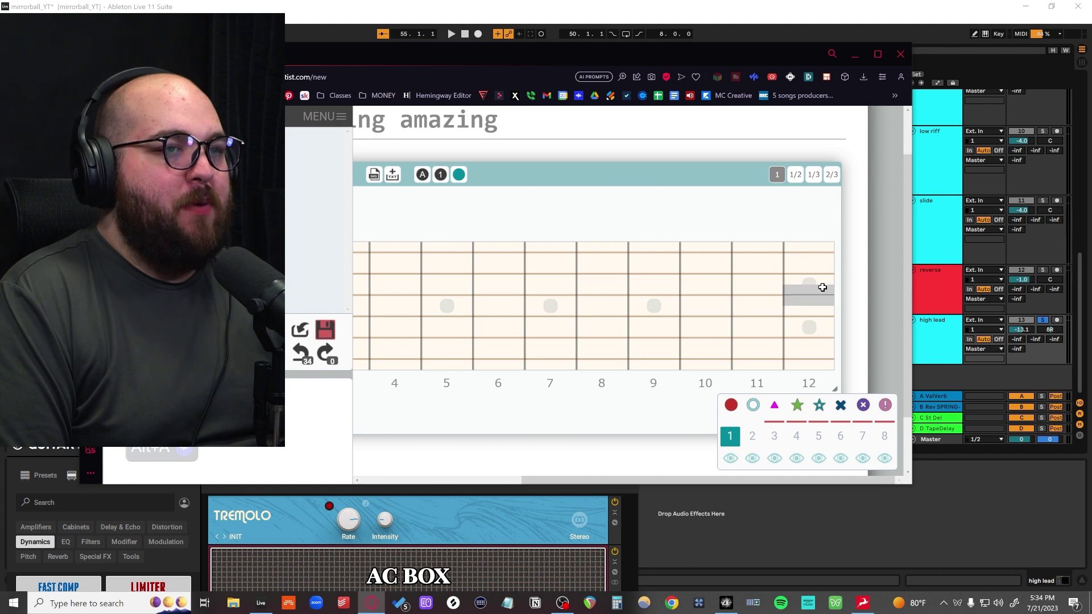
pyautogui.hotkey('alt', 'Tab')
# Select and solo the guitar tracks as a group, zoom to them and play them together
pyautogui.scroll(5, 928, 296)
pyautogui.keyDown('shift'); pyautogui.click(939, 171); pyautogui.keyUp('shift')
pyautogui.click(1043, 140)
pyautogui.press('z')
pyautogui.press('space')
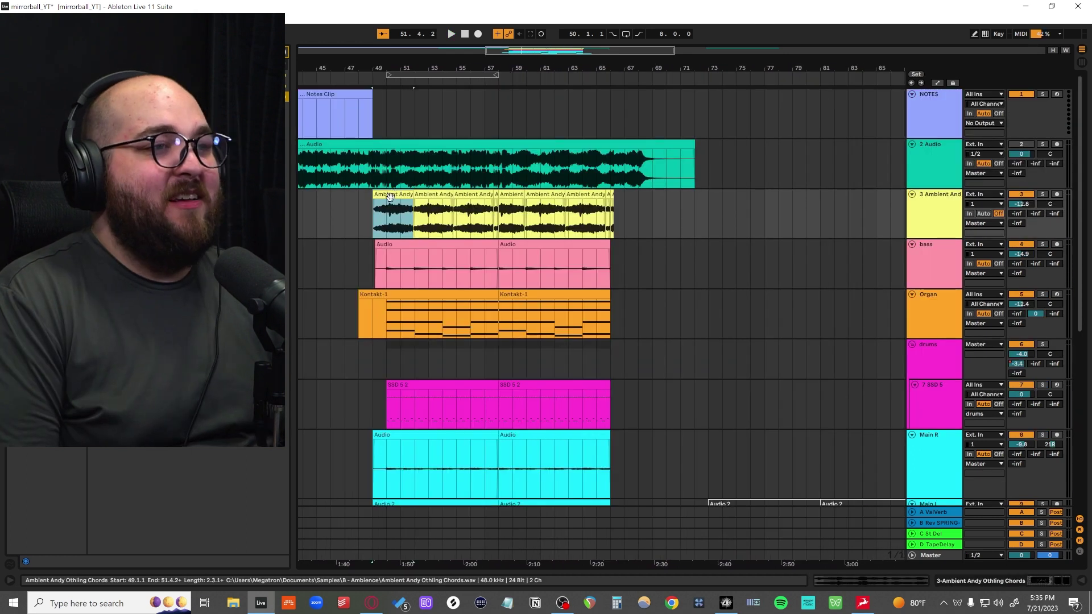
# Copy the first Ambient Andy Othling Chords clip to 77.1.1 and extend the copy's end to 112.2.3
pyautogui.moveTo(391, 197); pyautogui.dragTo(776, 205)
pyautogui.hscroll(3, 677, 244)
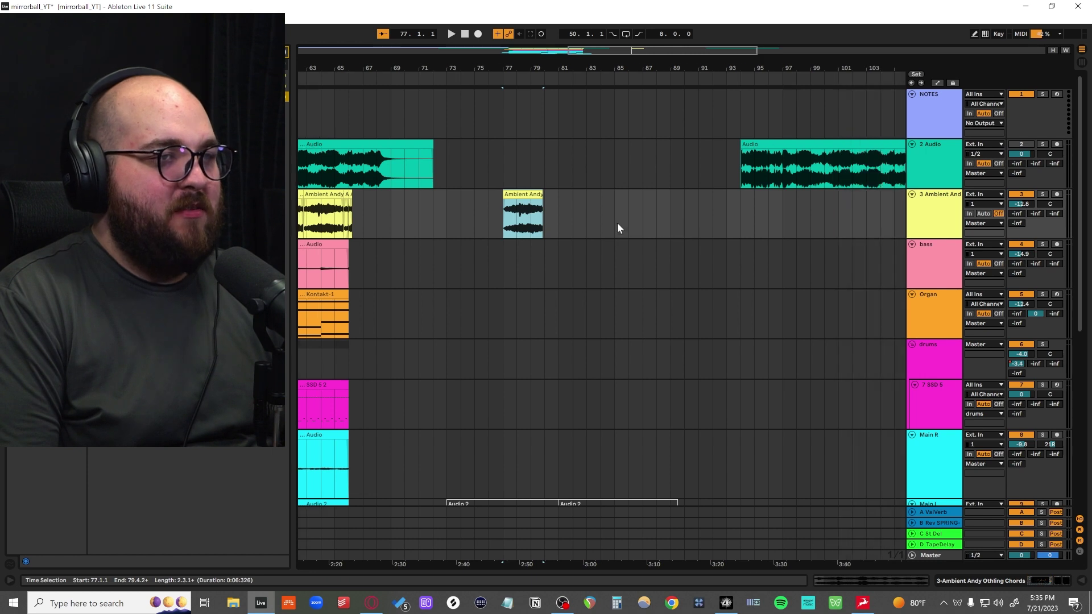
pyautogui.moveTo(545, 198); pyautogui.dragTo(679, 193)
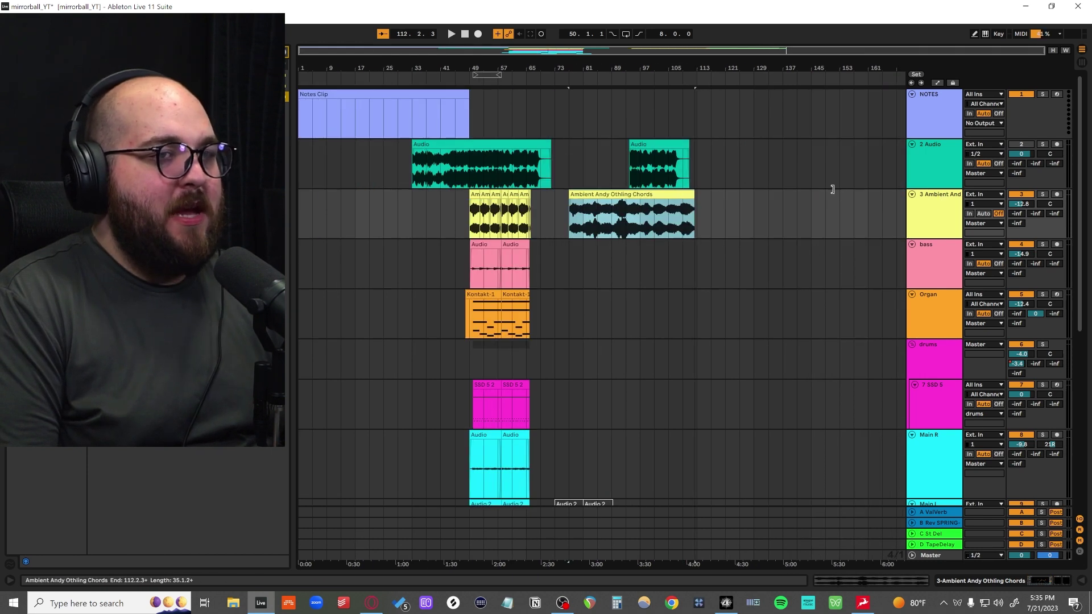
# Select 76.2.1 to 85.3.1 over the extended ambient clip, zoom in and play it with its track soloed
pyautogui.scroll(5, 569, 222)
pyautogui.moveTo(512, 223); pyautogui.dragTo(832, 223)
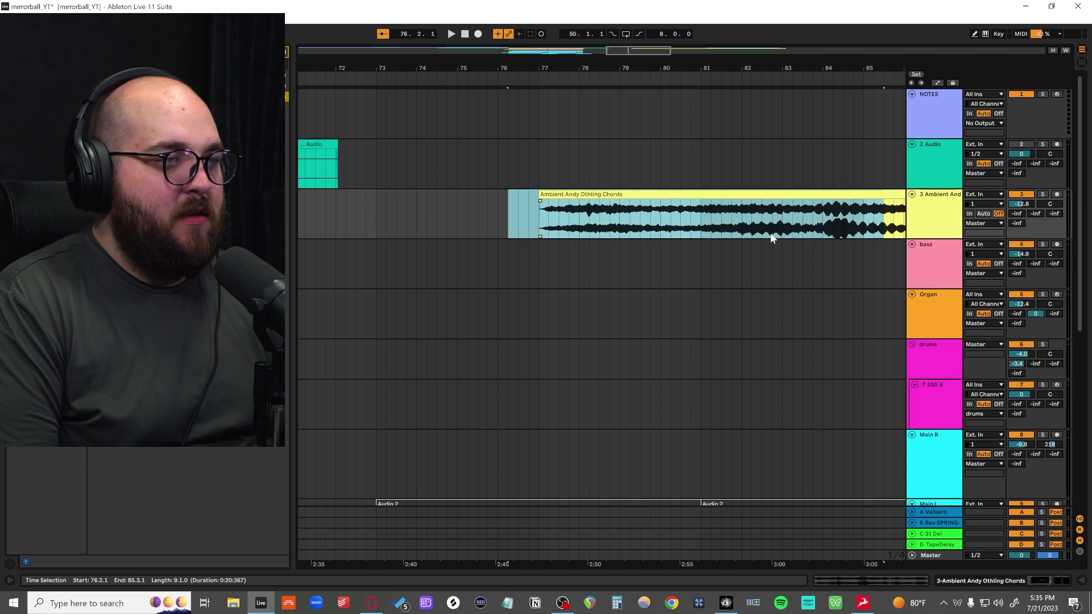
pyautogui.press('z')
pyautogui.press('space')
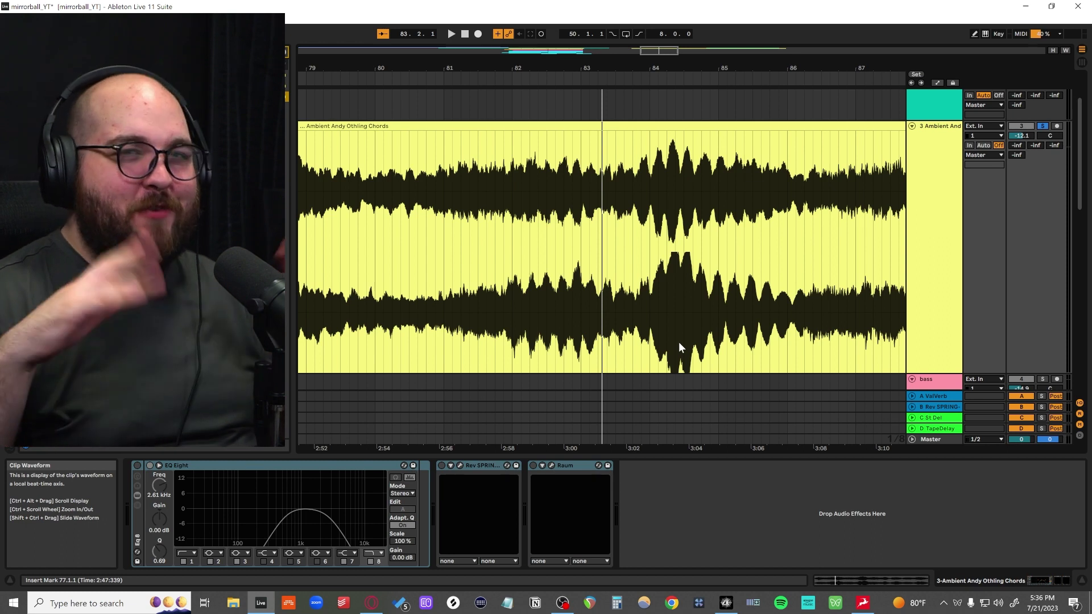
# Place the insert marker at 79.1.1 and examine the extended ambient clip's full waveform
pyautogui.scroll(-5, 365, 251)
pyautogui.click(352, 247)
pyautogui.scroll(2, 351, 247)
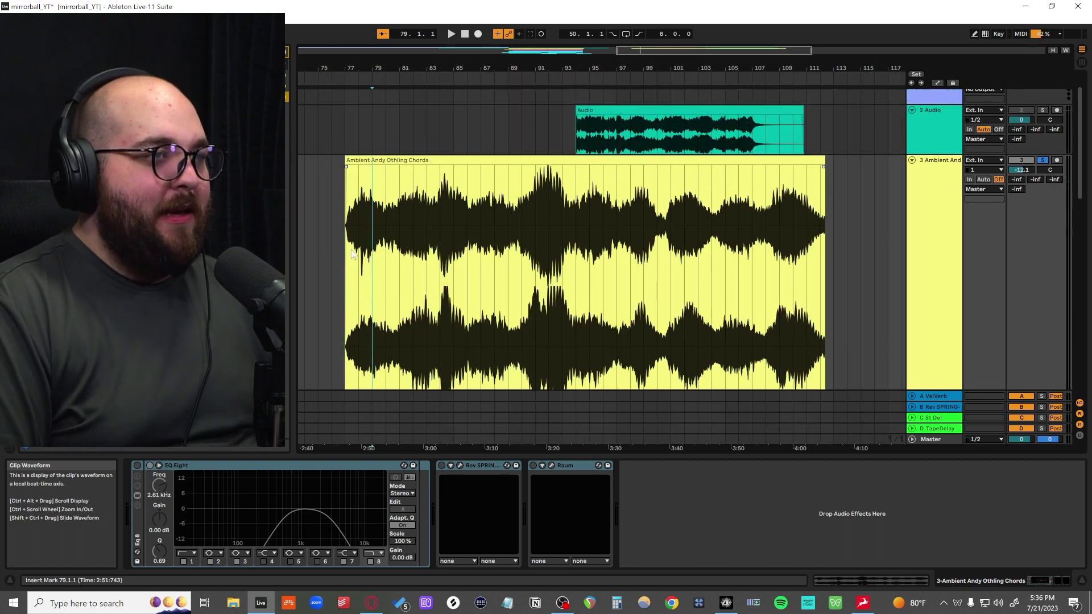
pyautogui.scroll(3, 352, 253)
pyautogui.scroll(-1, 352, 254)
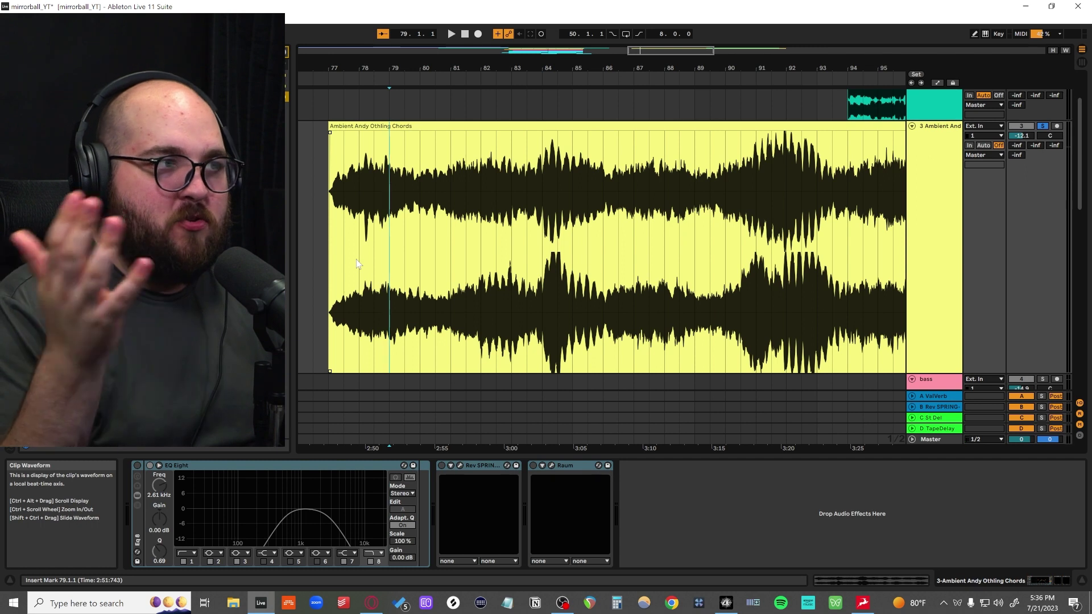
# Play the opening of the extended ambient clip from 77.2.1 up to bar 78
pyautogui.scroll(-3, 395, 178)
pyautogui.click(374, 211)
pyautogui.scroll(5, 354, 222)
pyautogui.click(354, 221)
pyautogui.press('space')
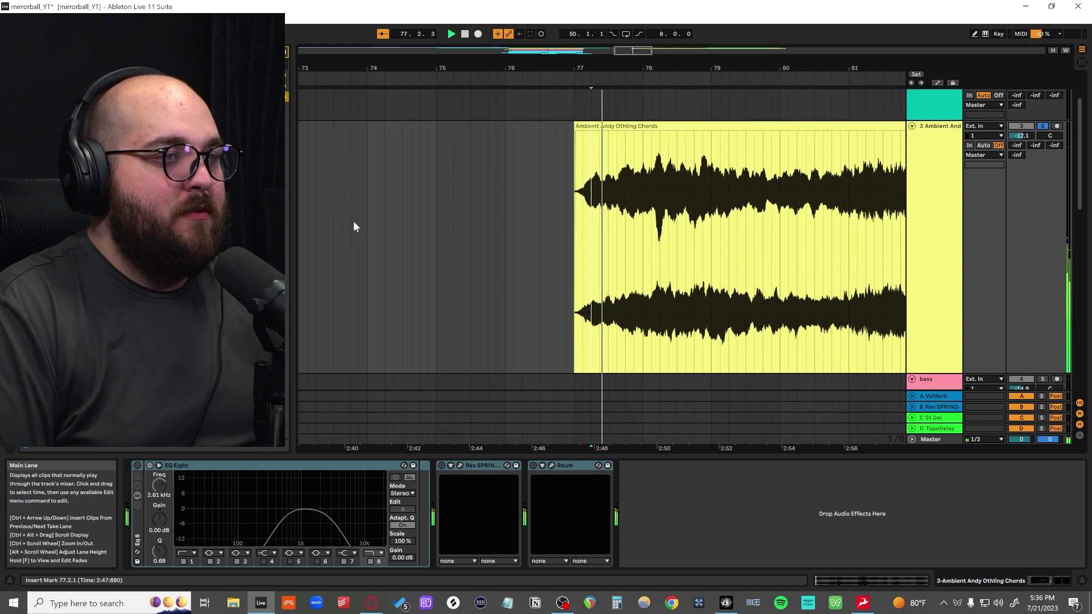
pyautogui.press('space')
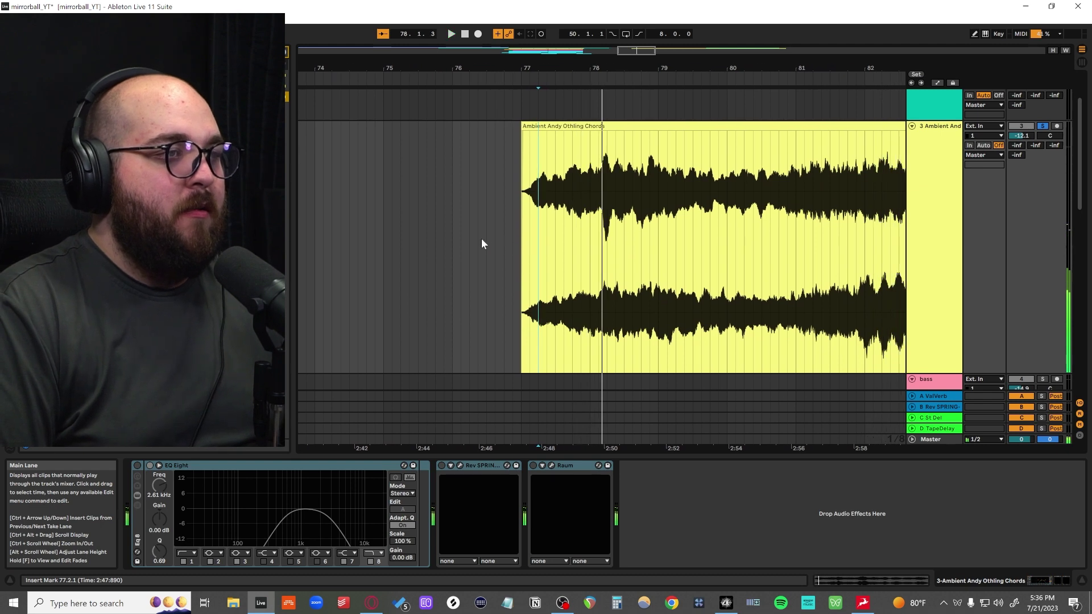
# Highlight 77.1.1 to 80.1.1 on the extended ambient clip to compare it with the repeated short clips
pyautogui.click(481, 237)
pyautogui.scroll(-5, 482, 238)
pyautogui.moveTo(738, 235); pyautogui.dragTo(756, 245)
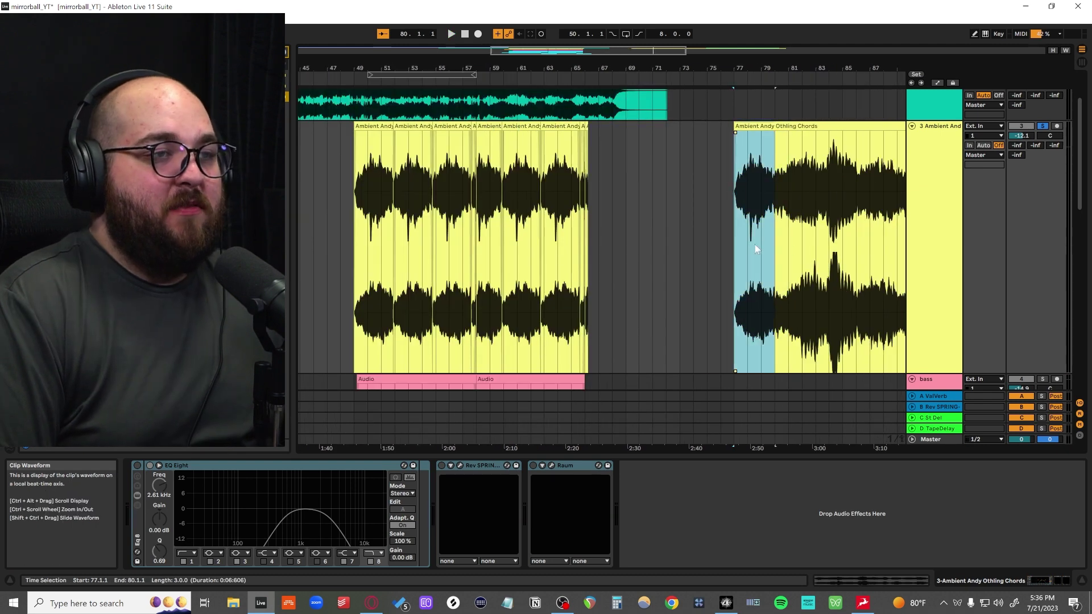
# Play the first short Ambient Andy Othling Chords clip from 49.1.3 and place the insert marker at 51.3.2
pyautogui.click(357, 229)
pyautogui.scroll(8, 358, 229)
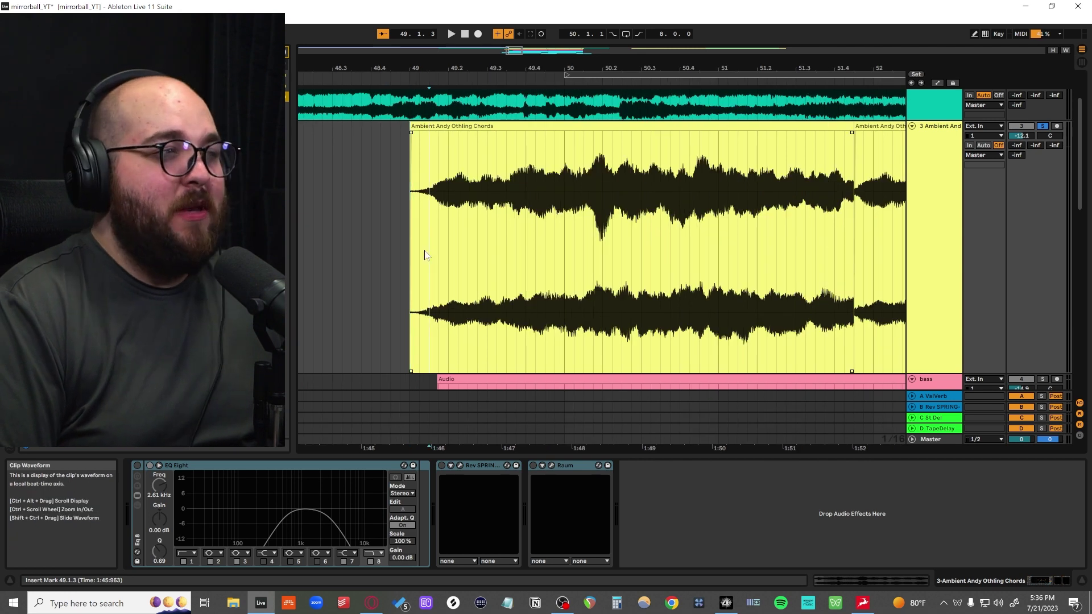
pyautogui.press('space')
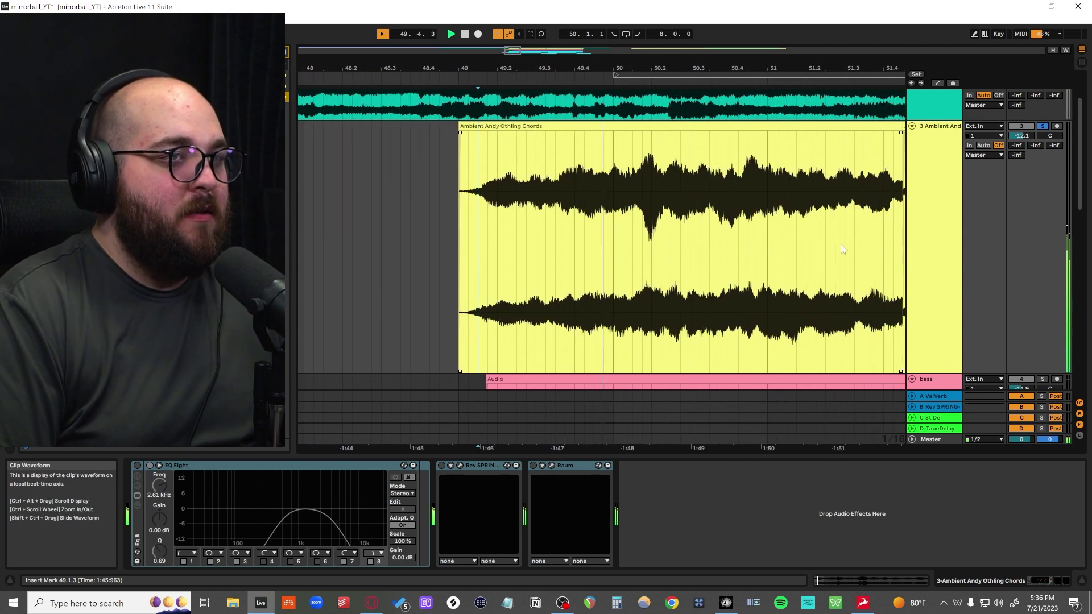
pyautogui.click(810, 220)
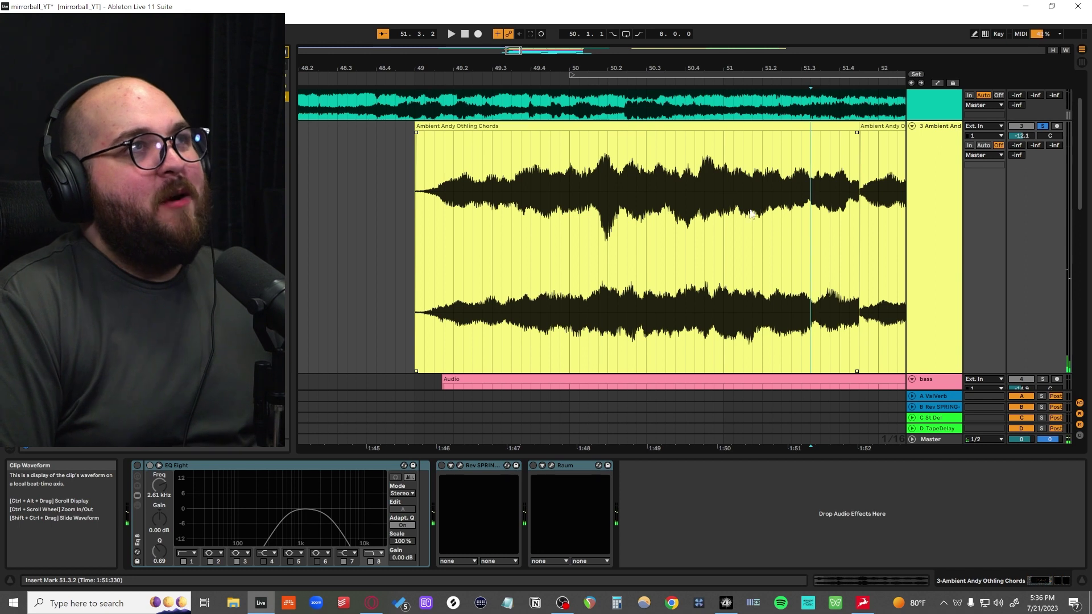
# Select the whole extended Ambient Andy Othling Chords clip spanning 77.1.1 to 112.2.3
pyautogui.scroll(-5, 701, 193)
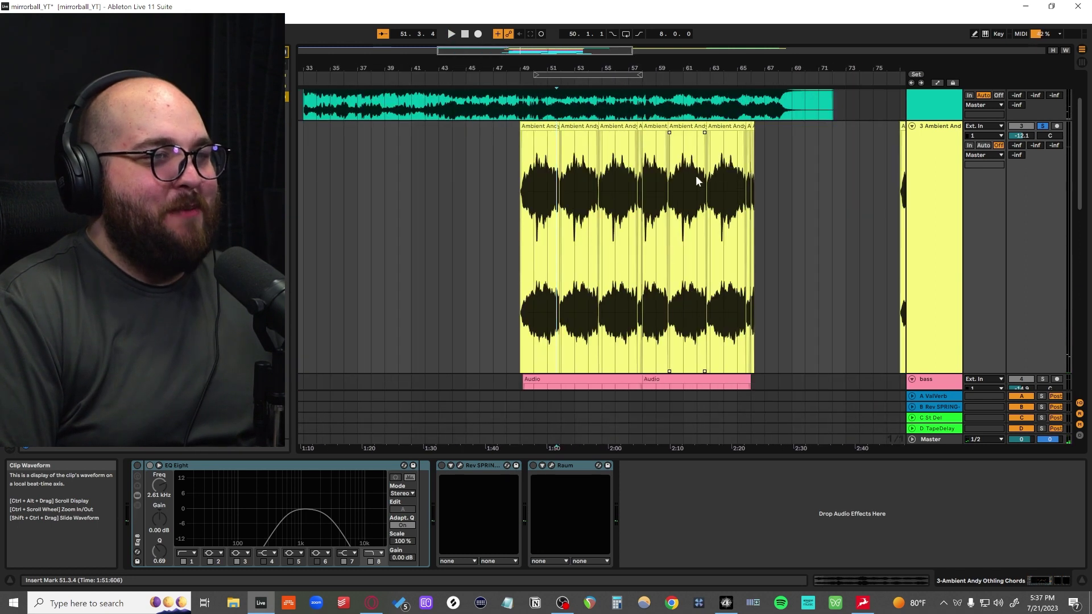
pyautogui.keyDown('shift'); pyautogui.click(844, 284); pyautogui.keyUp('shift')
pyautogui.click(843, 284)
pyautogui.scroll(-2, 843, 285)
pyautogui.click(844, 126)
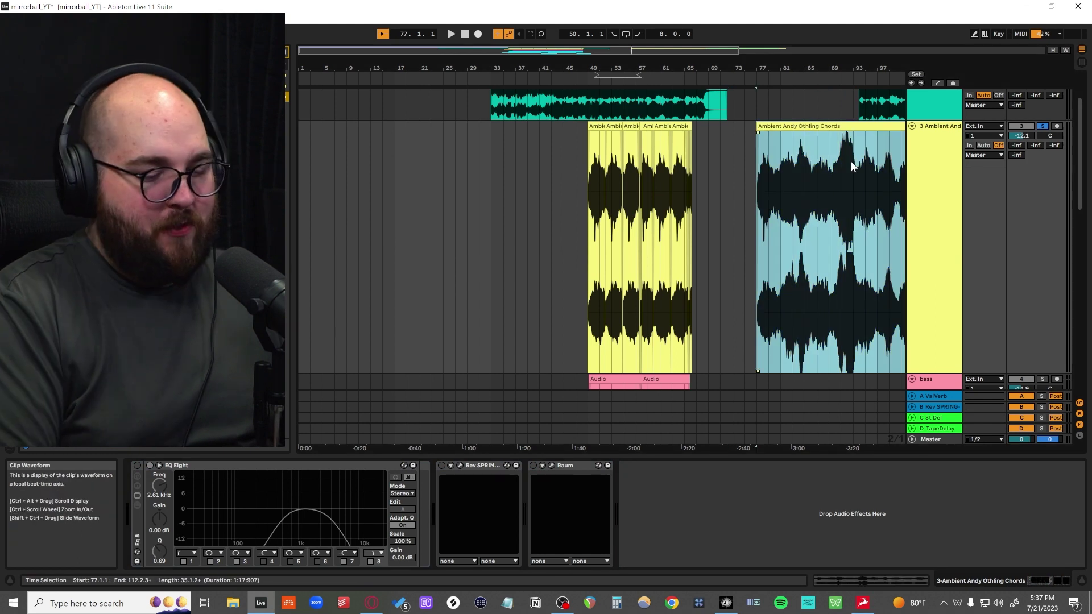
# Turn on EQ Eight for the ambient track, play the first short clip from 49.1.4 and place the insert marker at 51.1.1
pyautogui.moveTo(581, 224); pyautogui.dragTo(606, 223)
pyautogui.scroll(5, 606, 223)
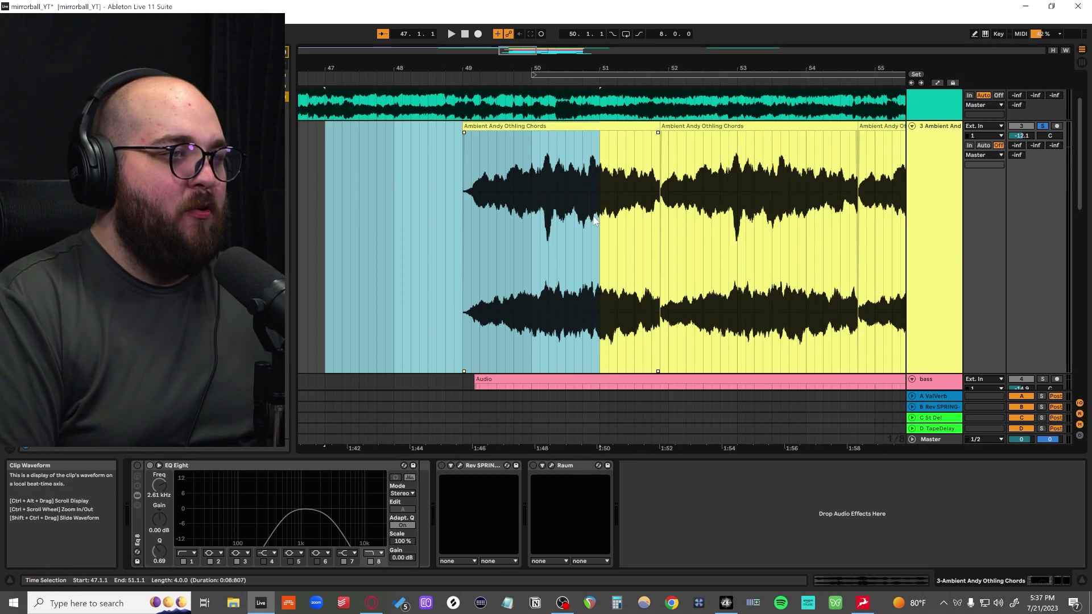
pyautogui.scroll(3, 595, 220)
pyautogui.click(330, 285)
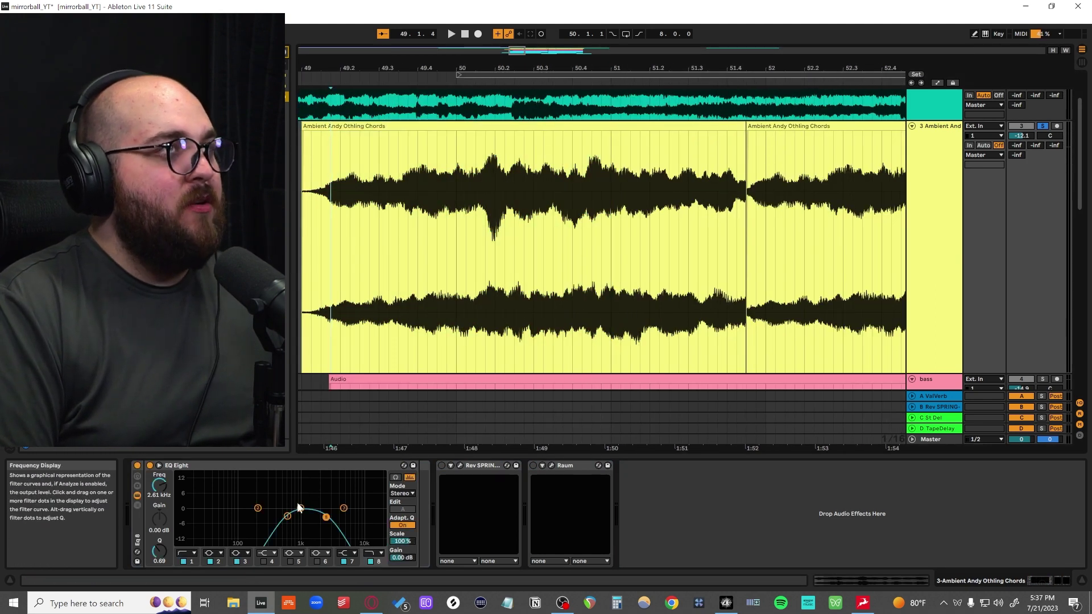
pyautogui.press('space')
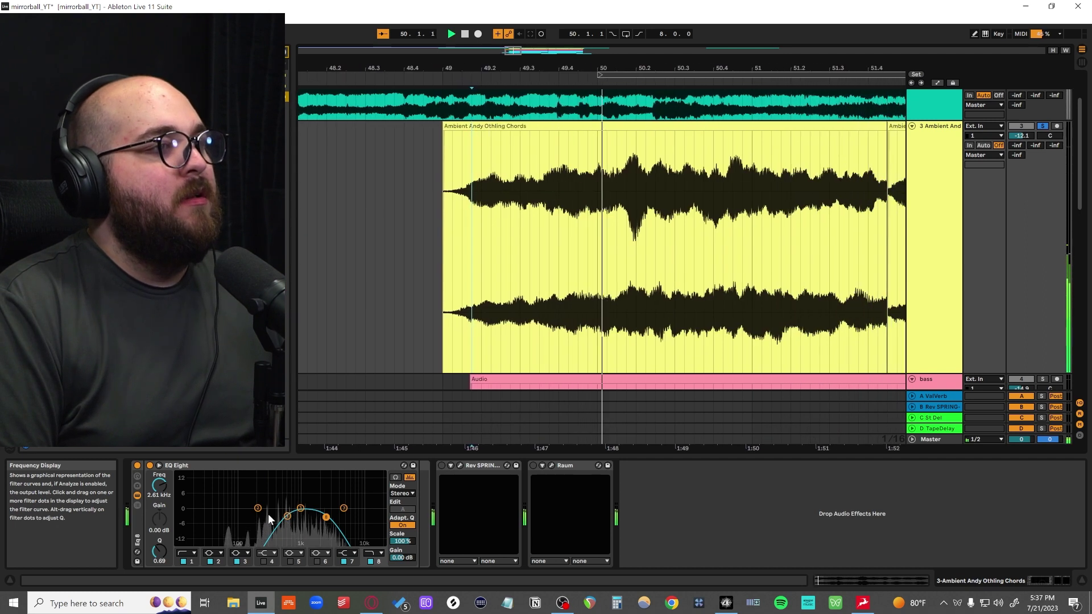
pyautogui.press('space')
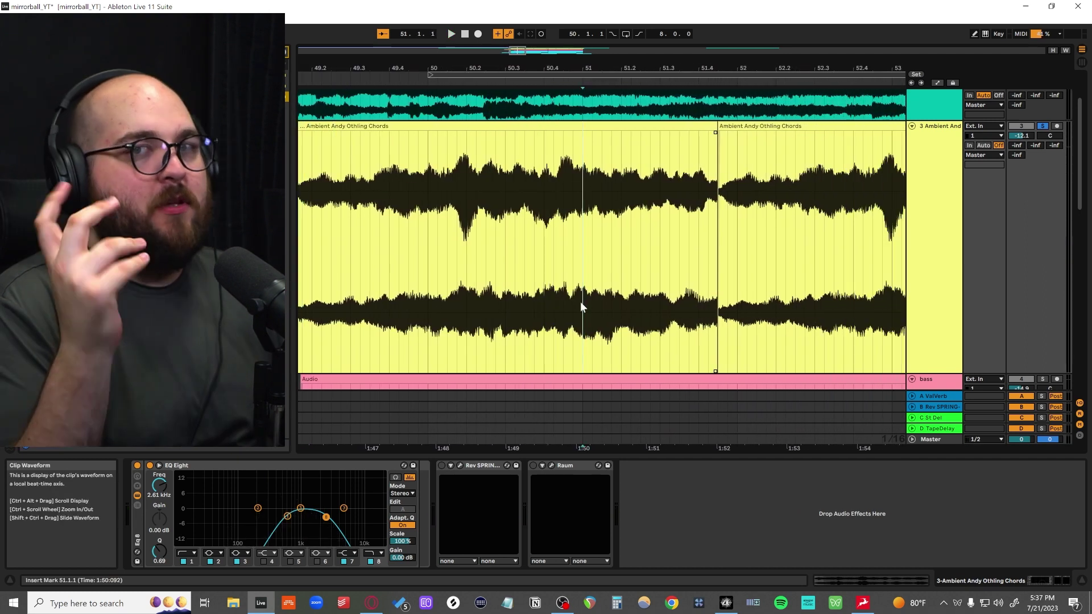
pyautogui.click(580, 302)
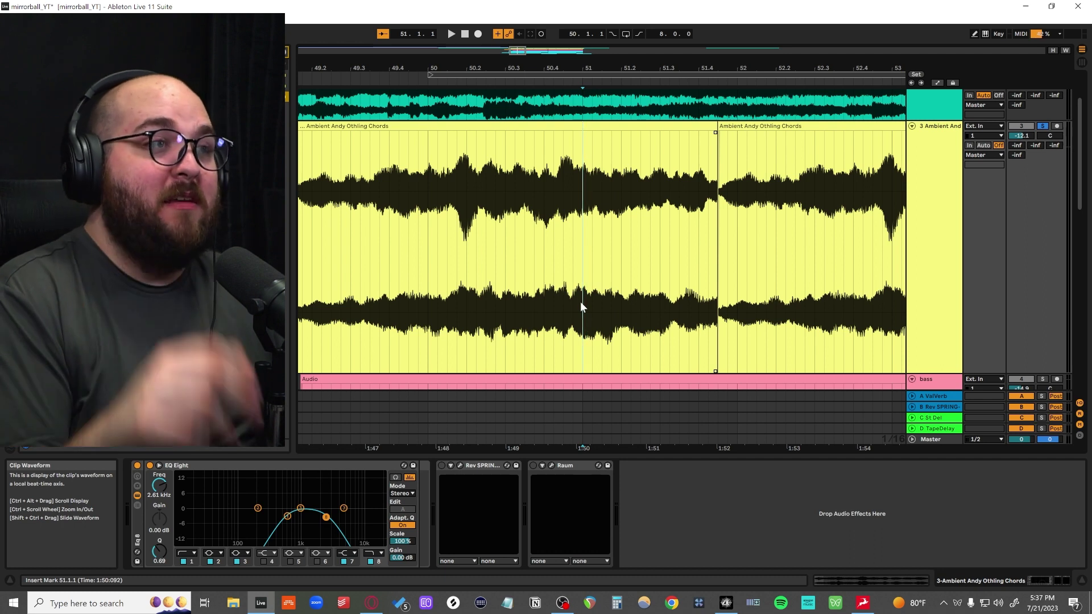
# Highlight 49.1.1 to 65.1.1 on the 2 Audio track and add PAZ Analyzer to that track
pyautogui.press('x')
pyautogui.press('-')
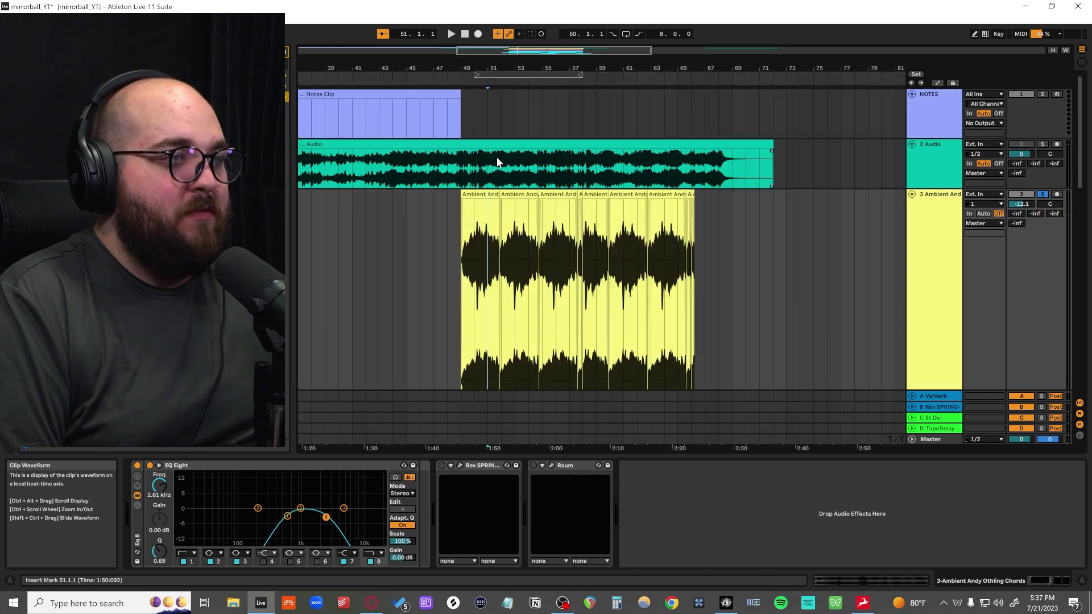
pyautogui.moveTo(461, 168); pyautogui.dragTo(544, 172)
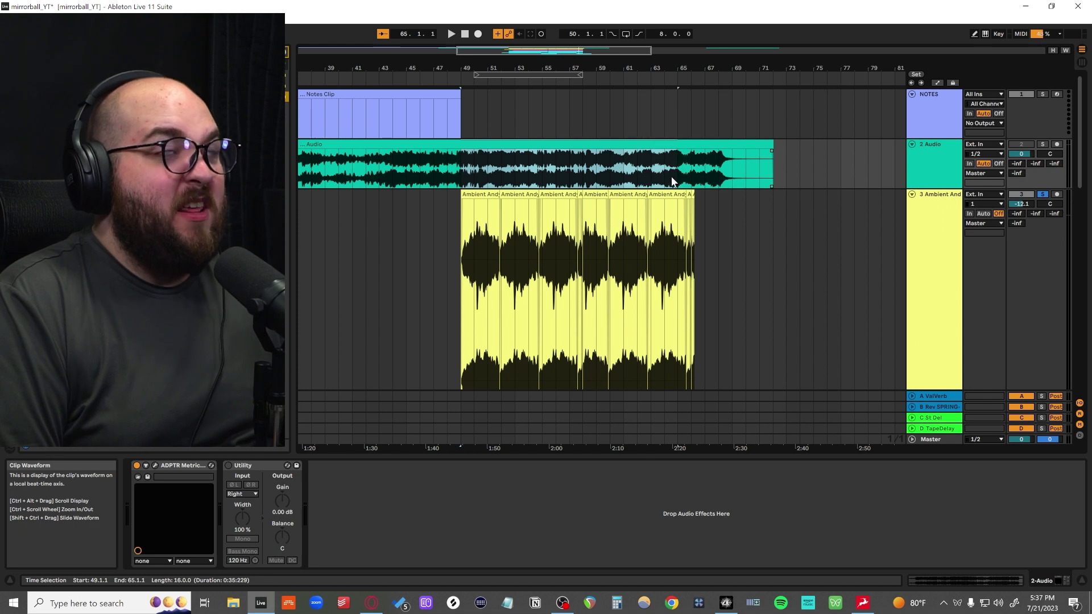
pyautogui.click(918, 174)
pyautogui.click(228, 129)
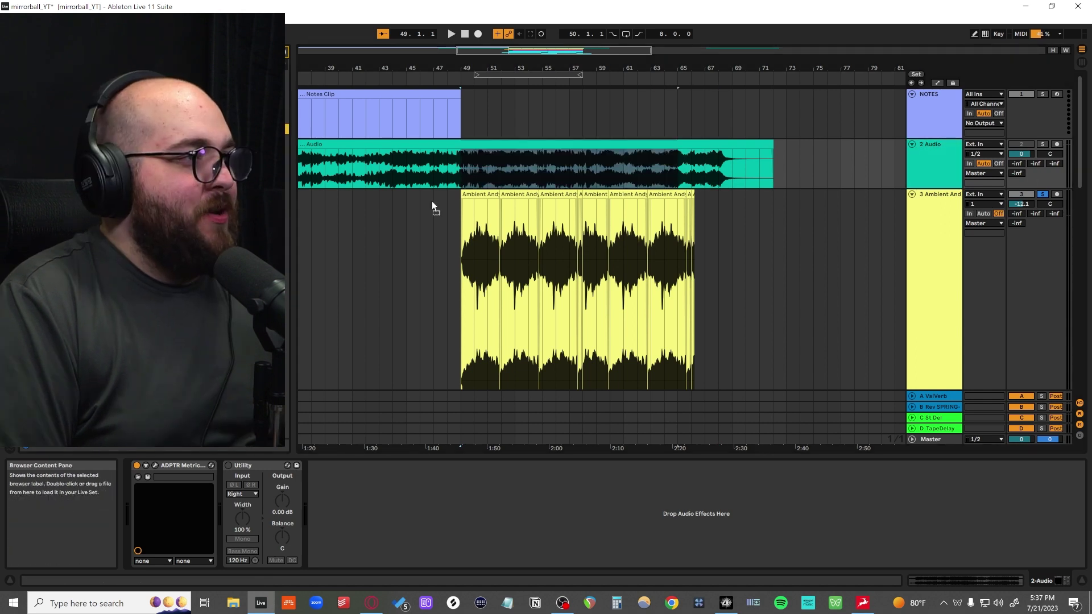
pyautogui.moveTo(548, 172); pyautogui.dragTo(578, 173)
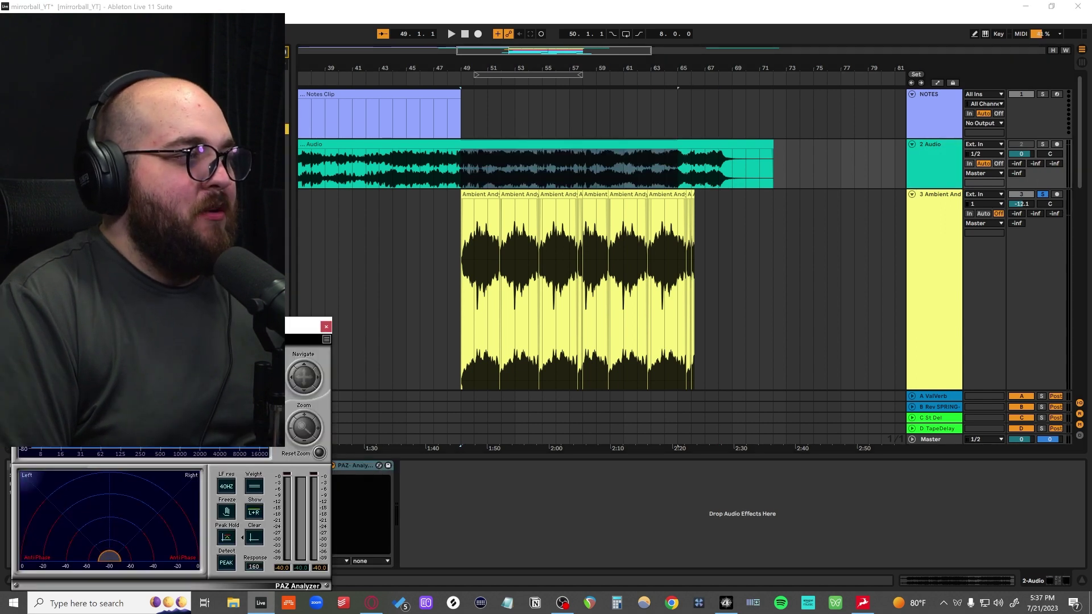
# Add Max SignalAnalyzer after PAZ Analyzer on the 2 Audio track and play a passage to watch its frequency spectrum
pyautogui.press('space')
pyautogui.press('+')
pyautogui.press('+')
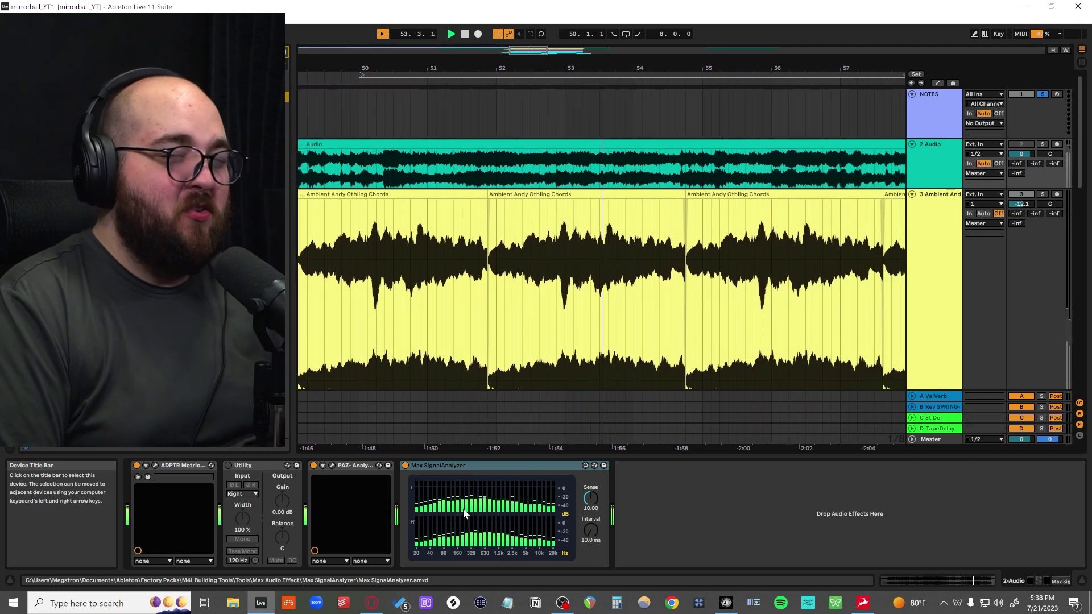
pyautogui.press('space')
pyautogui.click(745, 510)
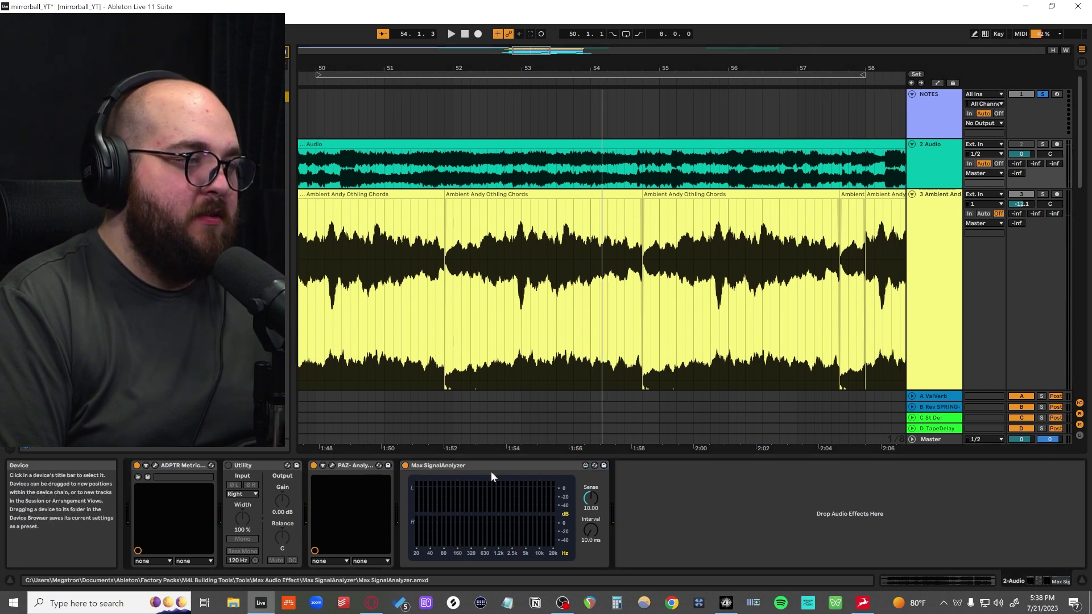
# Turn on Rev SPRING-636 for the ambient track and play the clips from 49.1.1 with its Vibey Slapback settings in view
pyautogui.press('Down')
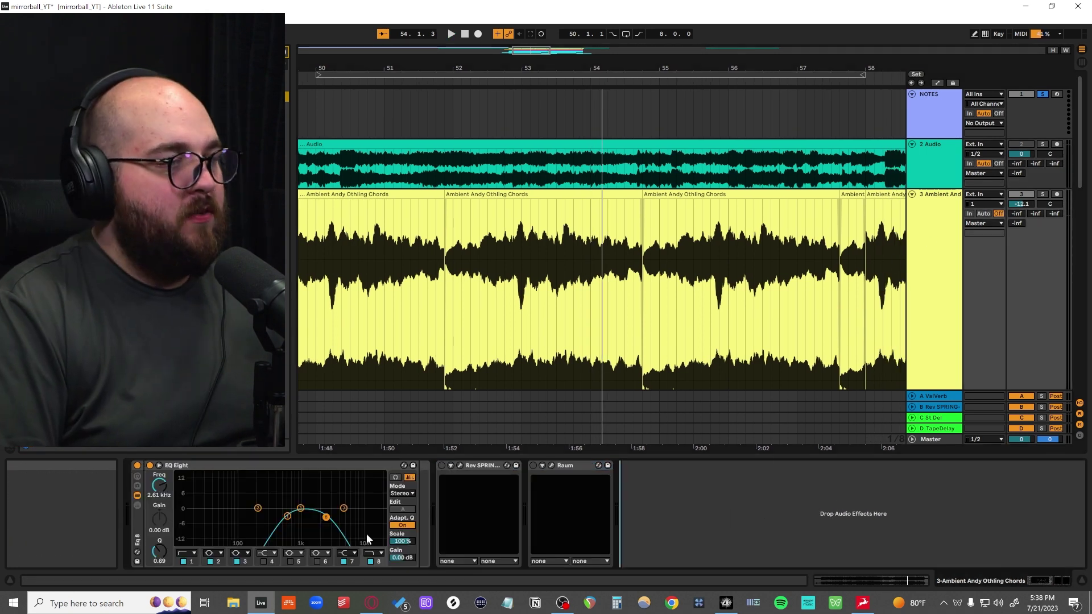
pyautogui.click(459, 465)
pyautogui.moveTo(545, 99); pyautogui.dragTo(676, 141)
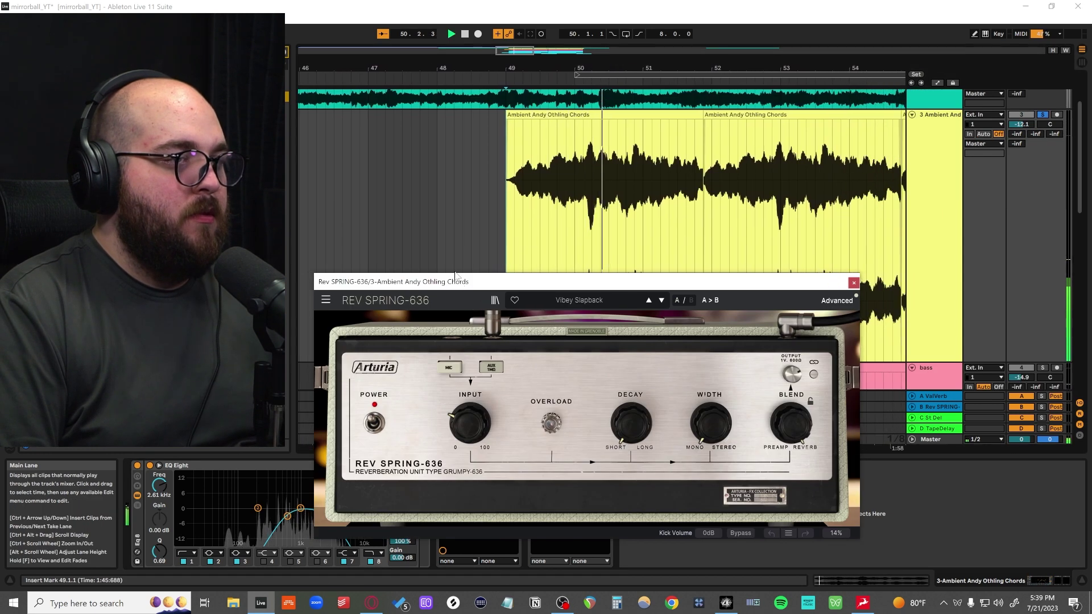
pyautogui.press('space')
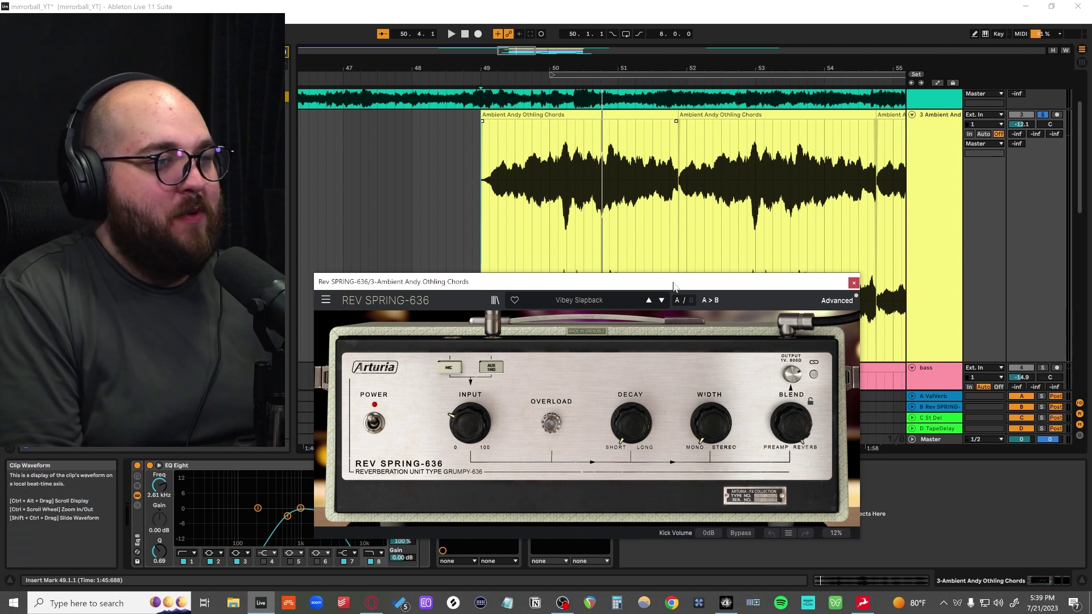
pyautogui.moveTo(671, 282); pyautogui.dragTo(670, 273)
pyautogui.click(852, 275)
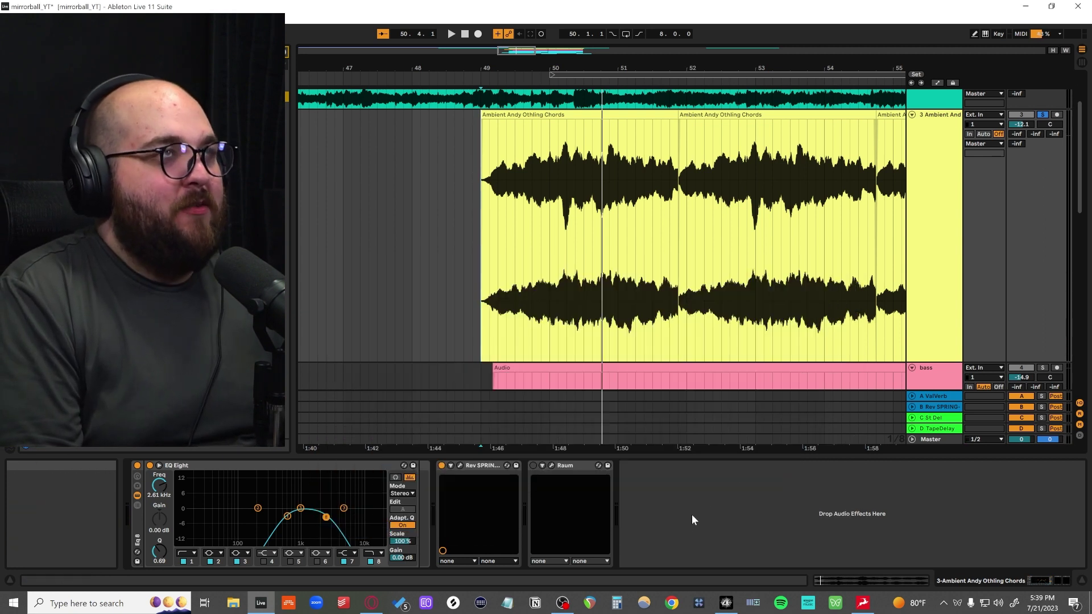
# Turn on Raum for the ambient track, play the clips with its settings in view, and reopen Rev SPRING-636
pyautogui.click(533, 465)
pyautogui.click(552, 465)
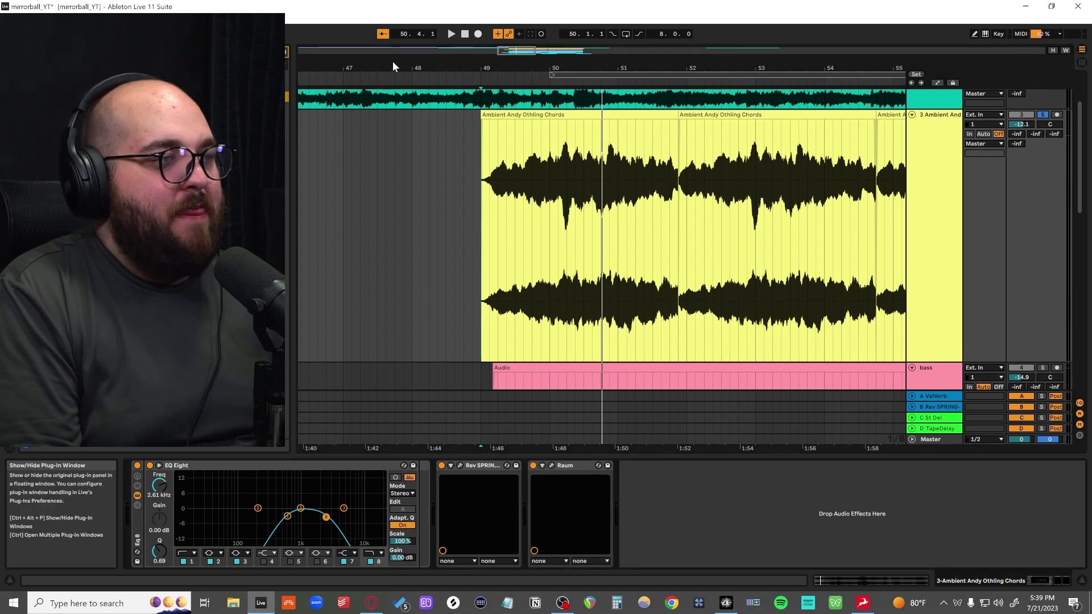
pyautogui.moveTo(332, 165); pyautogui.dragTo(694, 264)
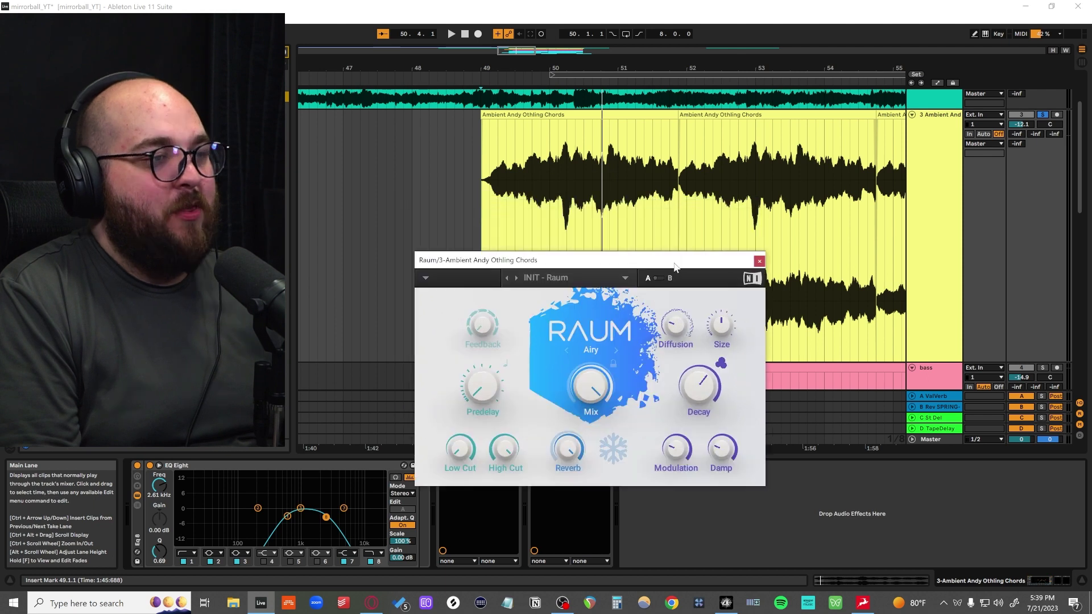
pyautogui.press('space')
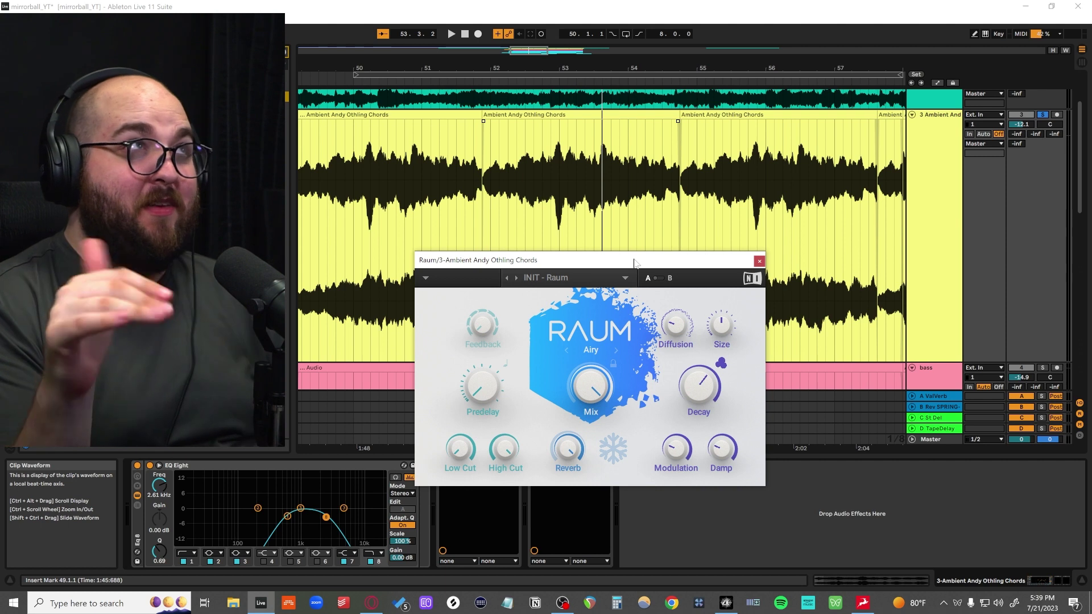
pyautogui.moveTo(635, 263); pyautogui.dragTo(763, 202)
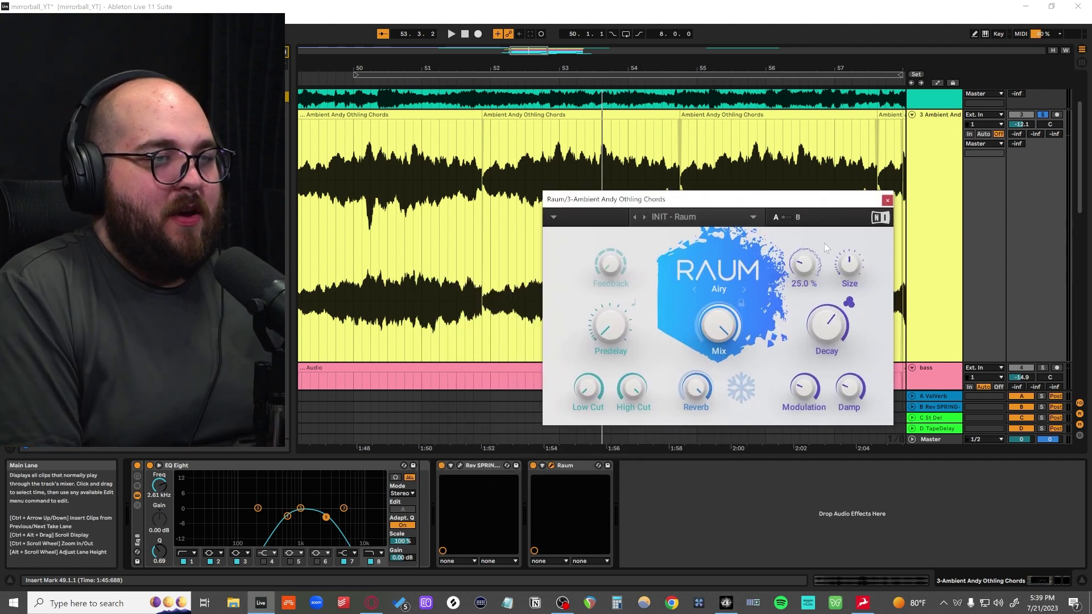
pyautogui.click(887, 200)
pyautogui.click(461, 465)
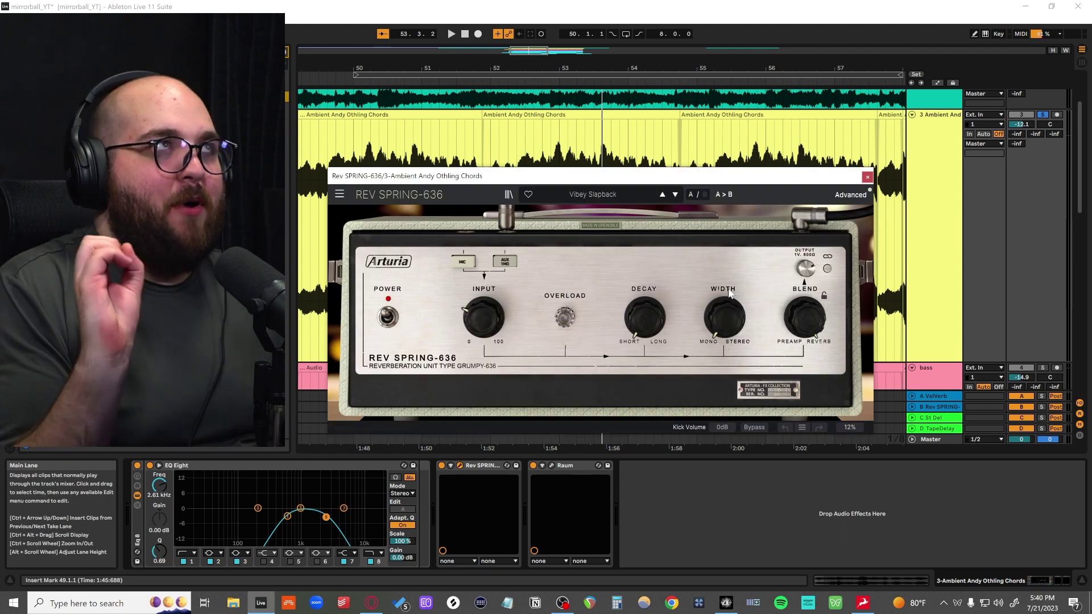
# Play the bass clip soloed and examine its Guitar Rig 6 chain of Stomp Compressor, Bass Invader, Matched Cabinet Pro and VC 2A
pyautogui.click(493, 320)
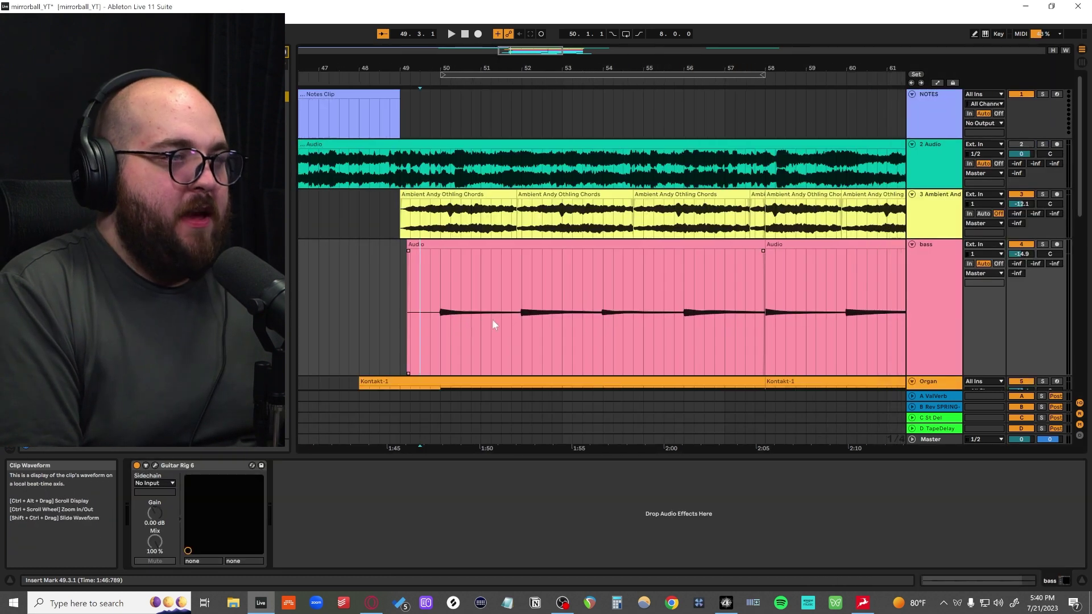
pyautogui.moveTo(430, 313); pyautogui.dragTo(759, 315)
pyautogui.press('z')
pyautogui.press('space')
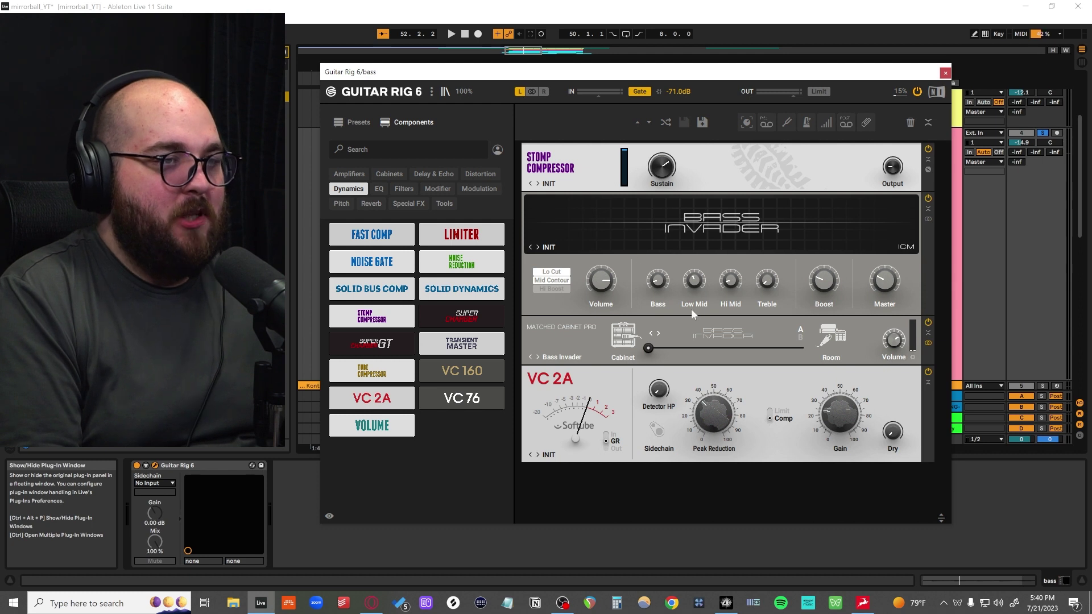
pyautogui.moveTo(664, 284)
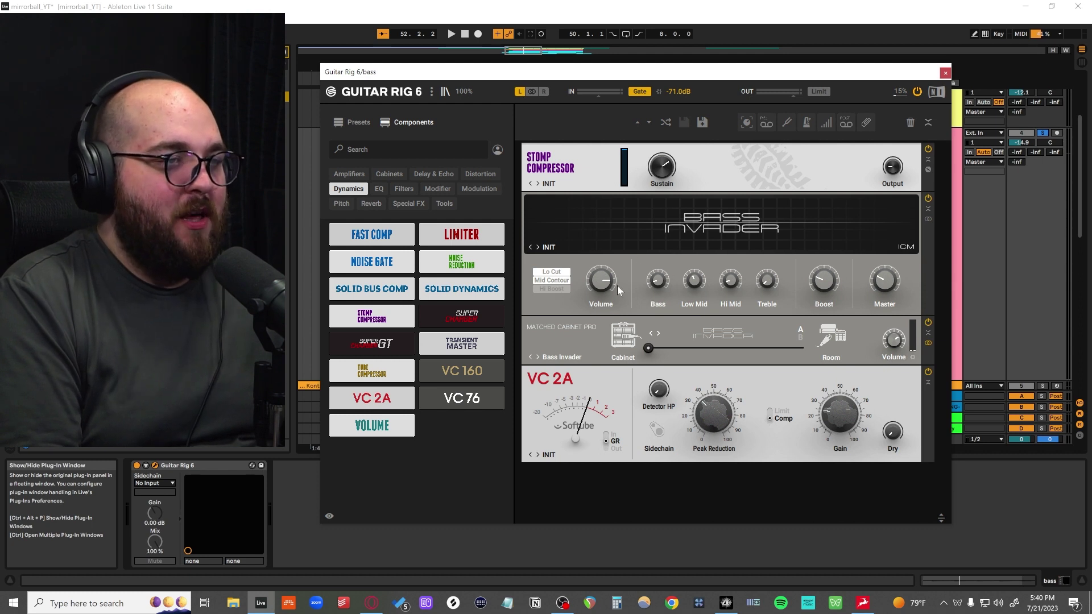
pyautogui.click(947, 73)
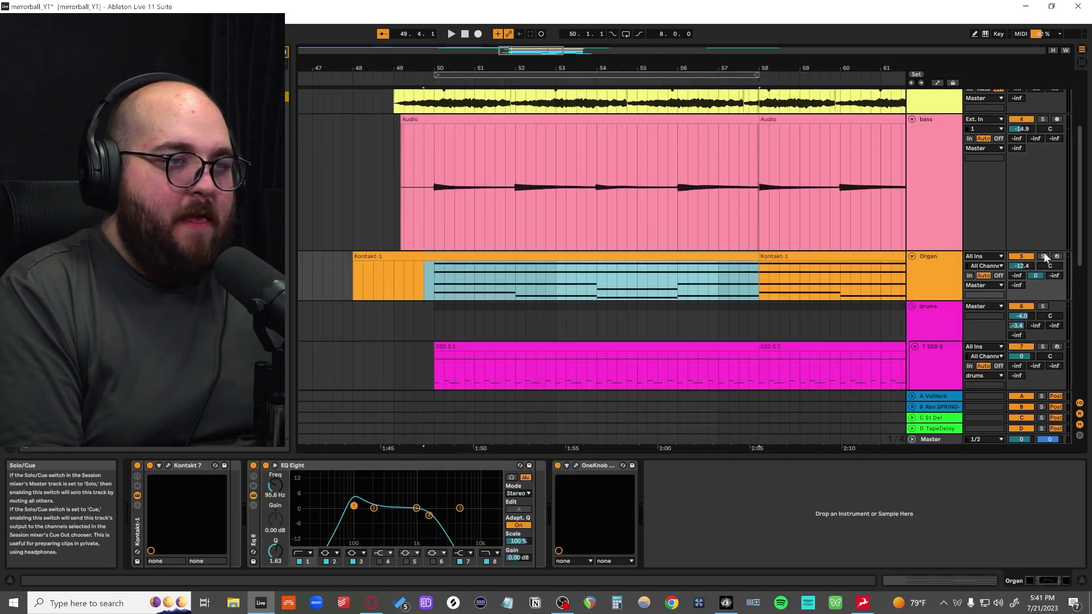
# Play the soloed Organ clip from 49.4.1 and examine the Tonewheel Organ B3 drawbars in Kontakt 7
pyautogui.press('z')
pyautogui.click(313, 251)
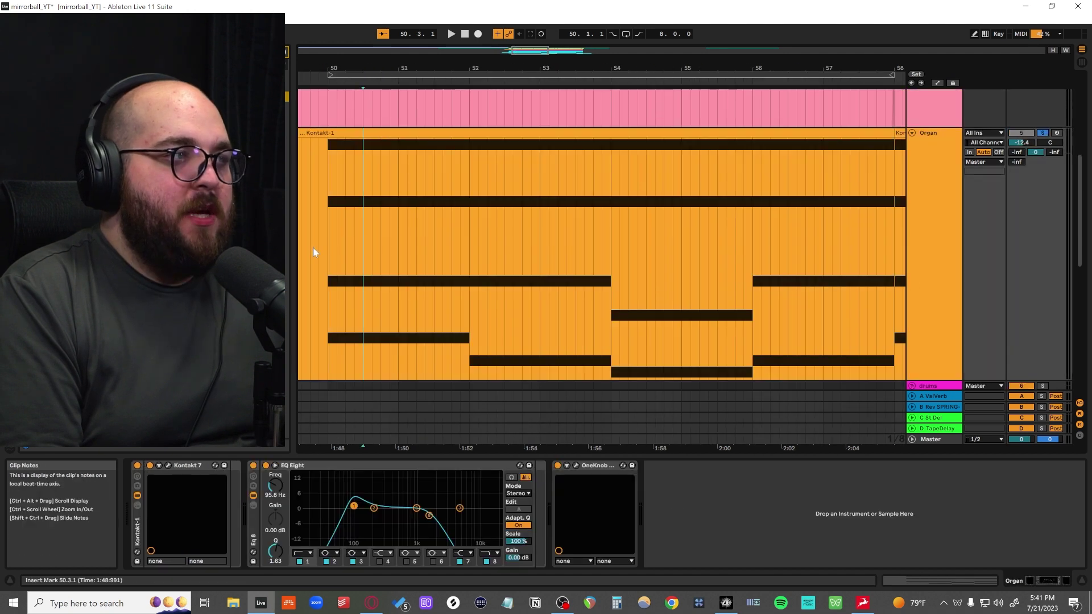
pyautogui.press('space')
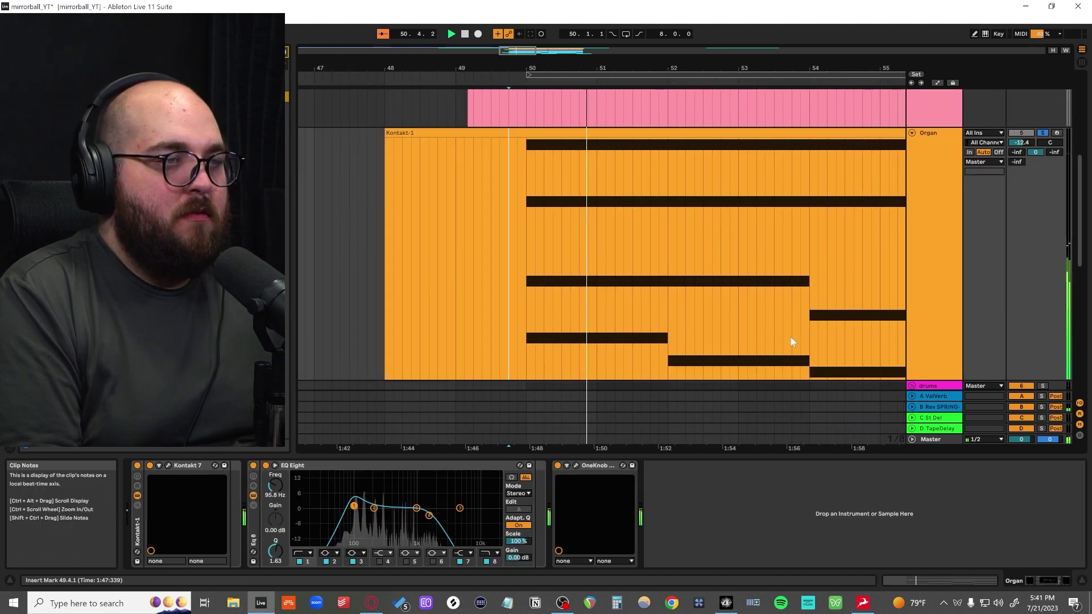
pyautogui.scroll(-1, 790, 336)
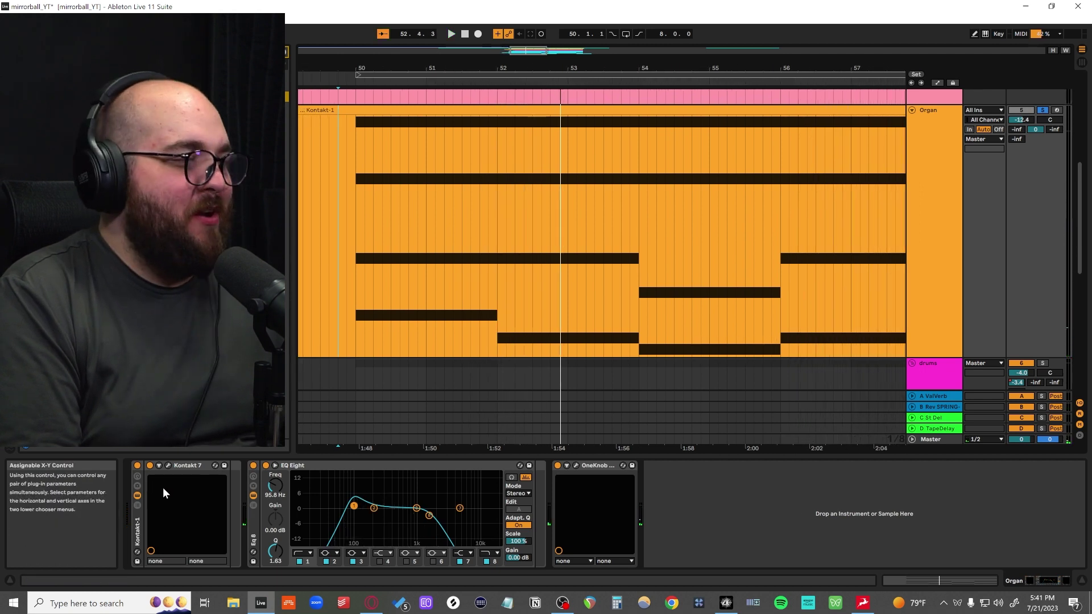
pyautogui.click(168, 466)
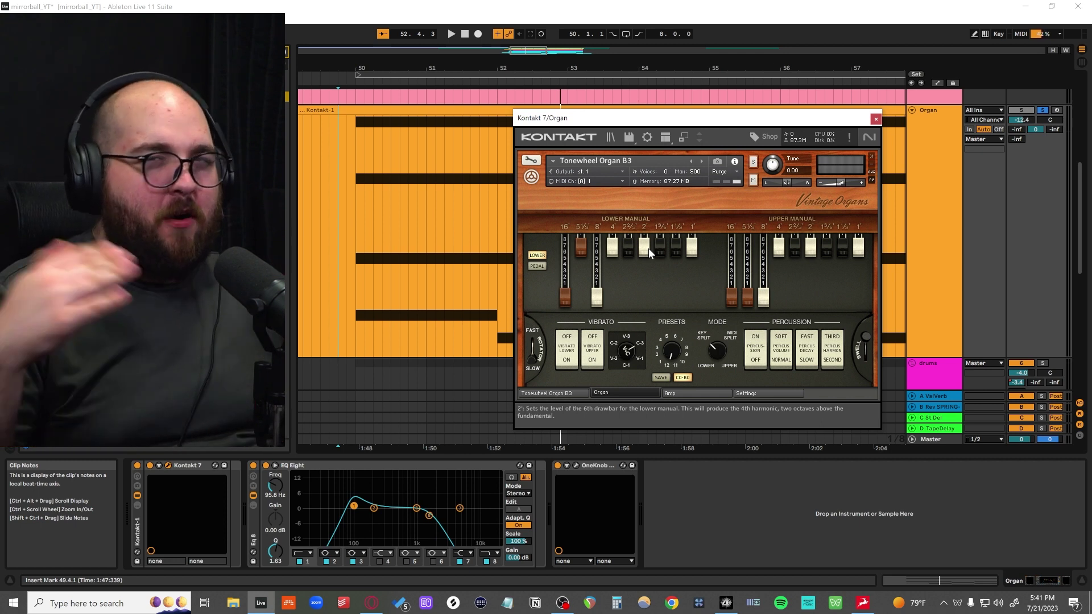
pyautogui.click(876, 119)
# Compare the organ during playback with EQ Eight off and back on, and open OneKnob Pumper to examine its settings
pyautogui.press('space')
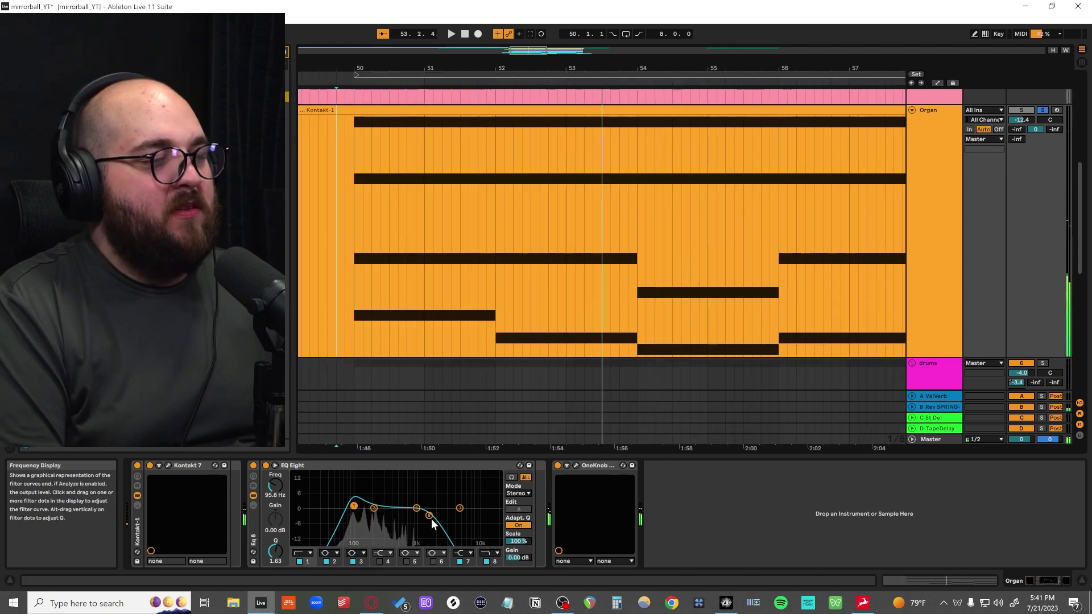
pyautogui.click(254, 466)
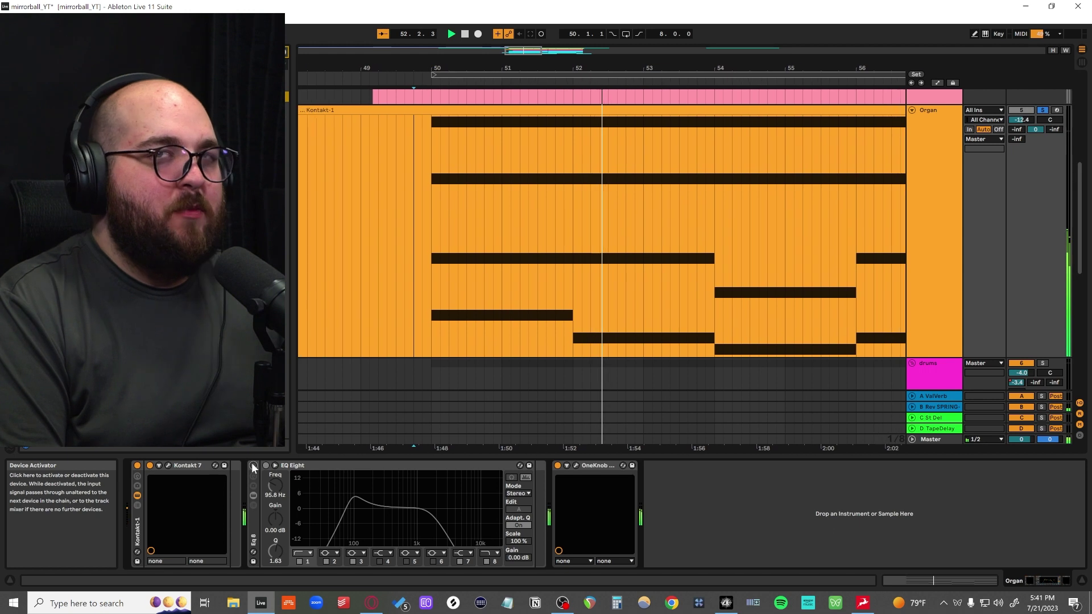
pyautogui.click(253, 467)
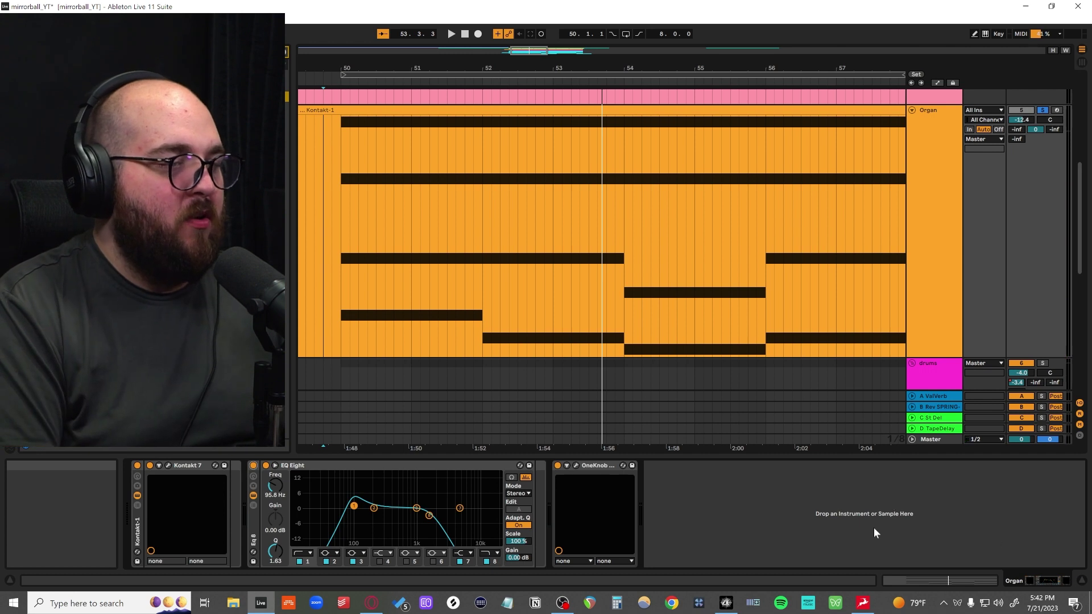
pyautogui.click(576, 465)
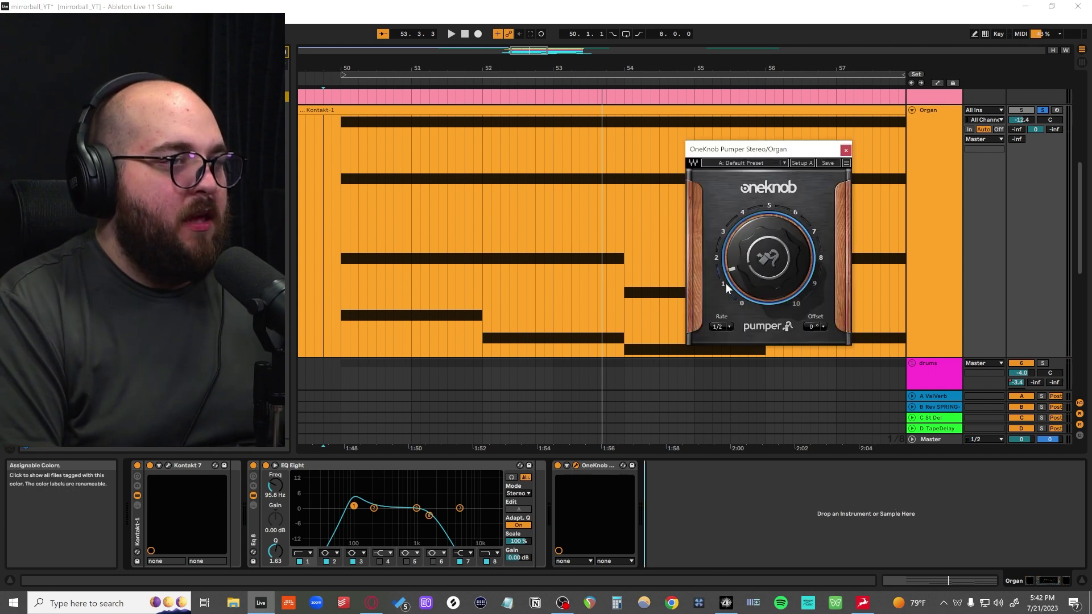
pyautogui.moveTo(772, 259)
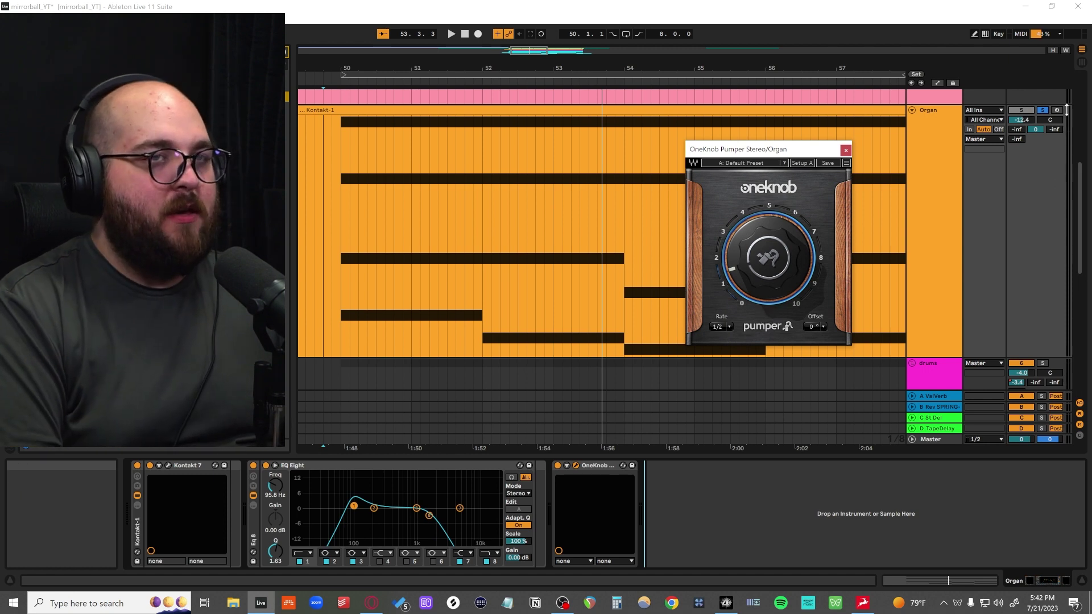
# Play the SSD 5 drum clip from 54.3.1 with the SSDSampler5 kit in view
pyautogui.scroll(-5, 565, 172)
pyautogui.click(565, 172)
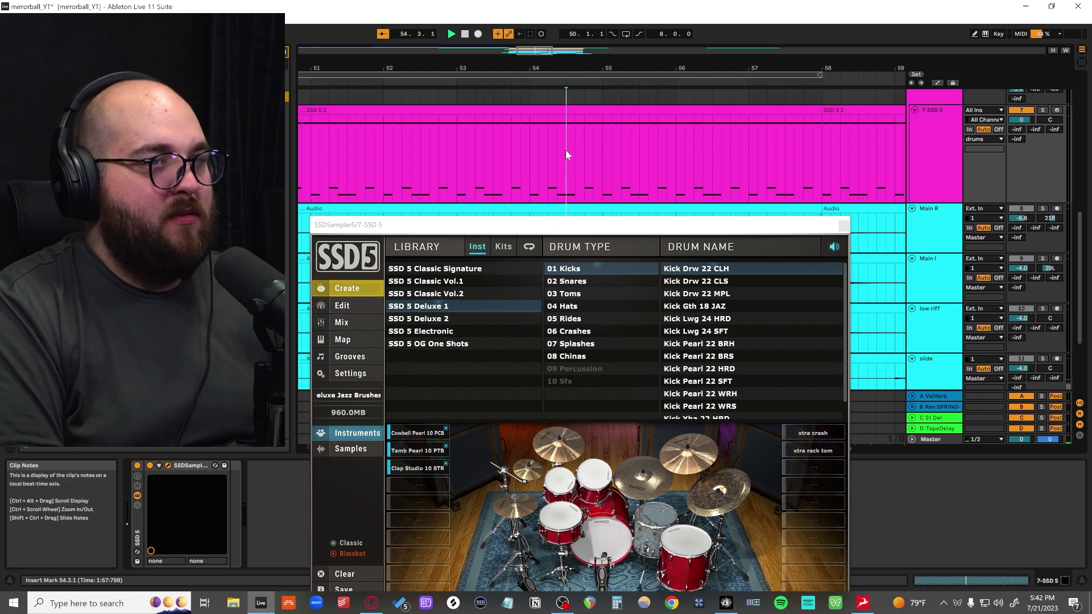
pyautogui.press('space')
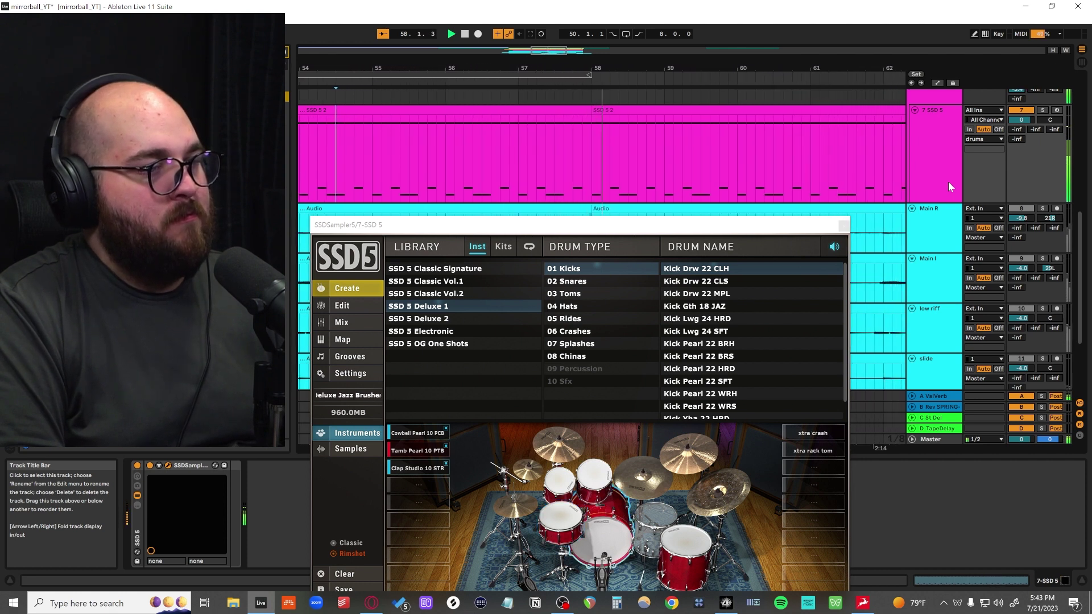
# Select the drums group track and open H-Delay Stereo to examine its delay settings
pyautogui.click(948, 182)
pyautogui.scroll(2, 910, 165)
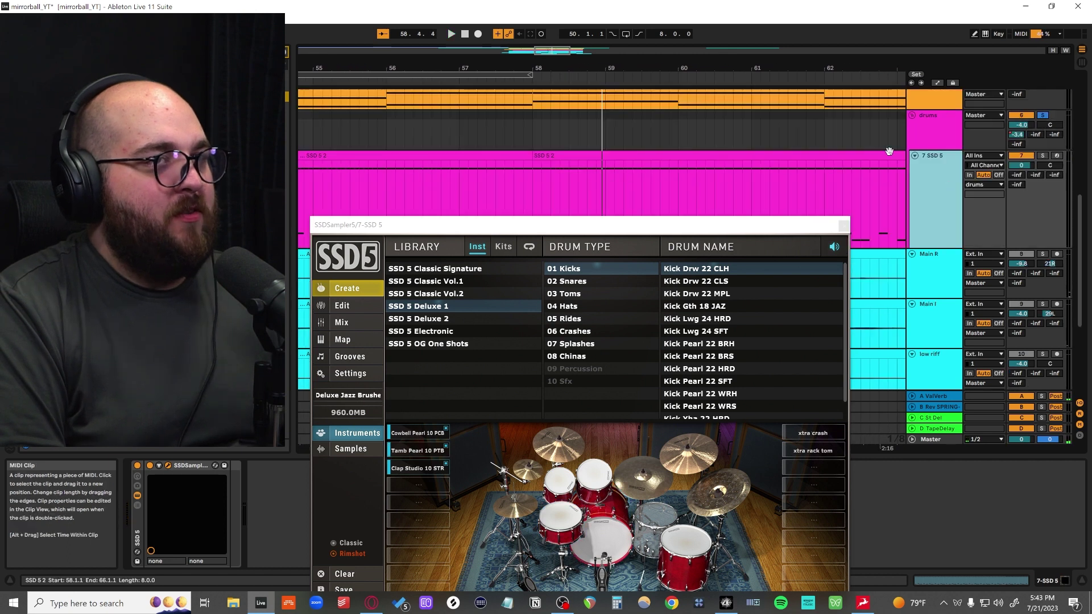
pyautogui.click(940, 132)
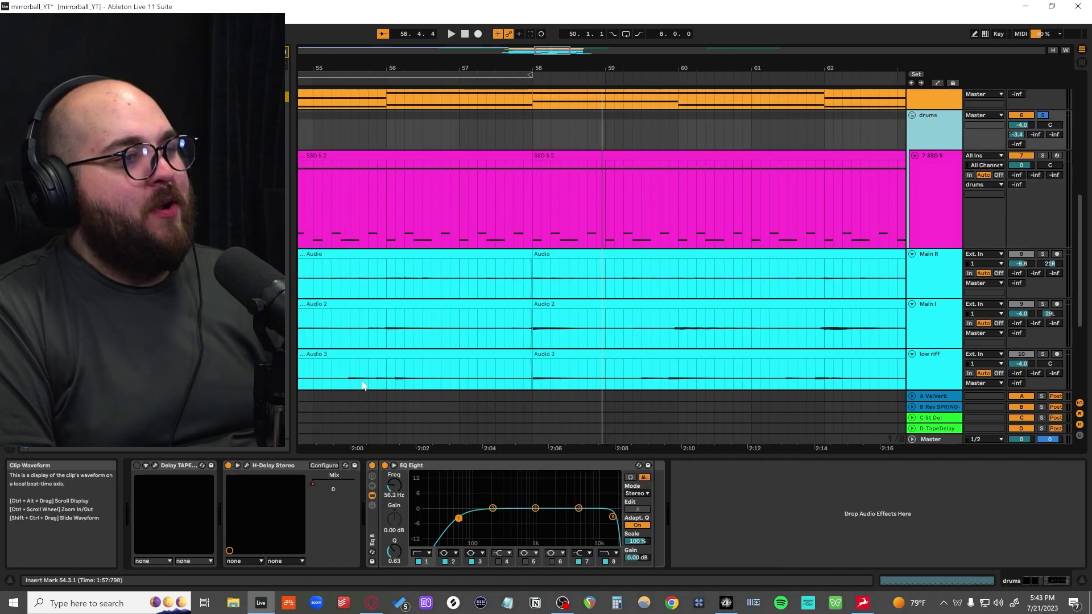
pyautogui.moveTo(452, 248); pyautogui.dragTo(495, 277)
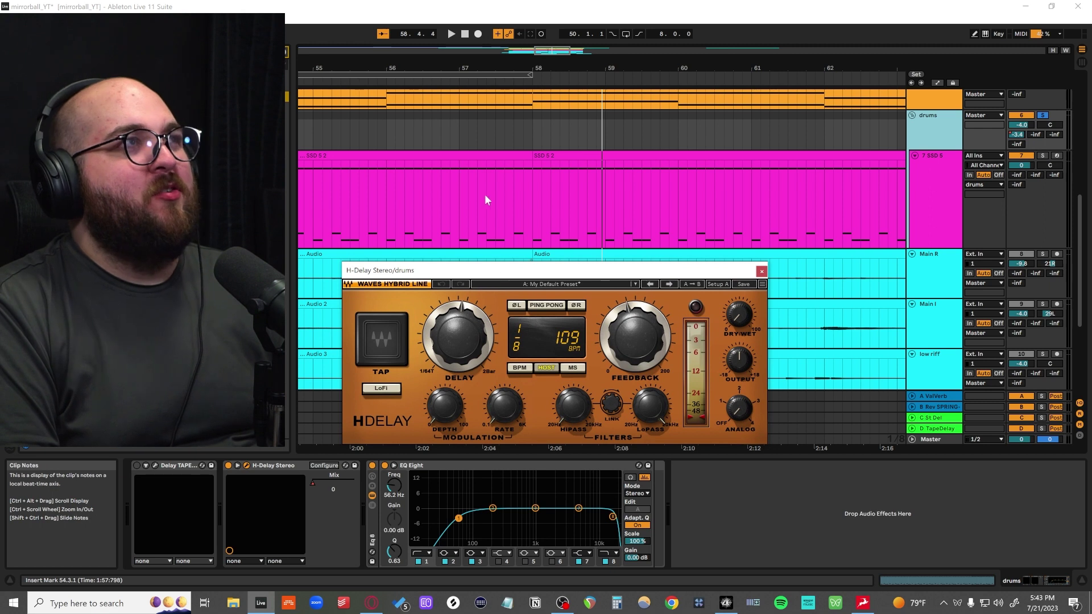
# Place the insert marker at 56.1.1 on the SSD 5 clip and play the soloed drums from there
pyautogui.click(388, 218)
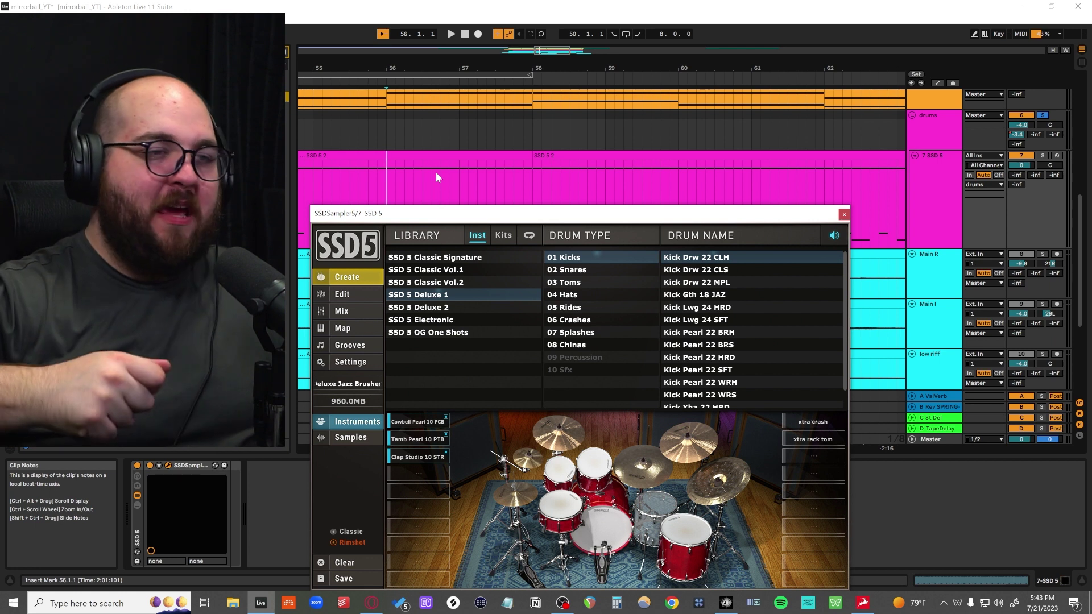
pyautogui.press('space')
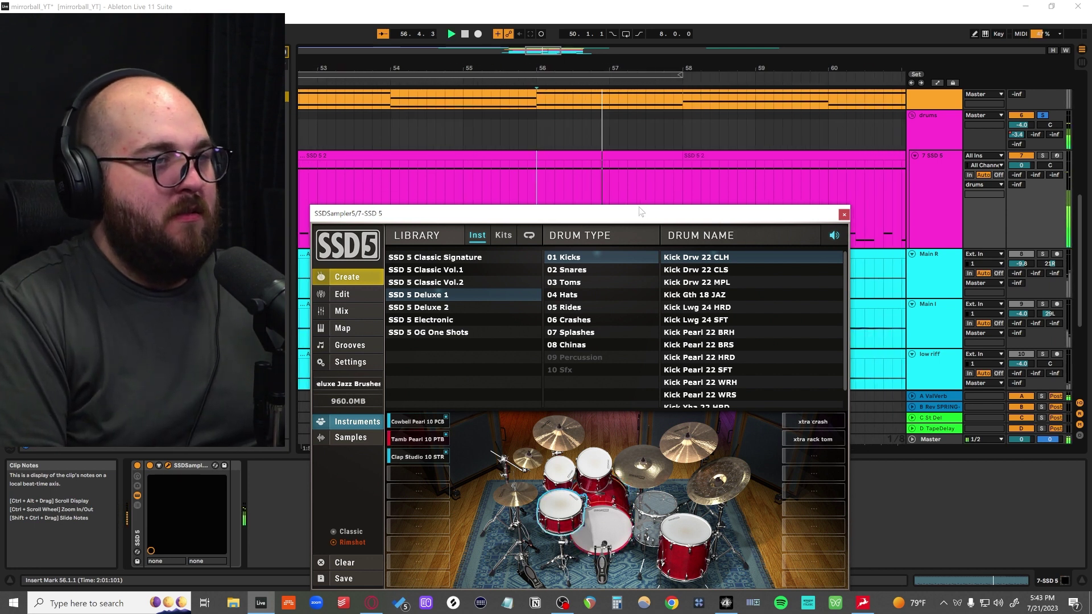
# Close the SSDSampler5 window and open Ozone 10 Match EQ in the Master track's effect chain to examine its matching curve
pyautogui.scroll(-2, 677, 150)
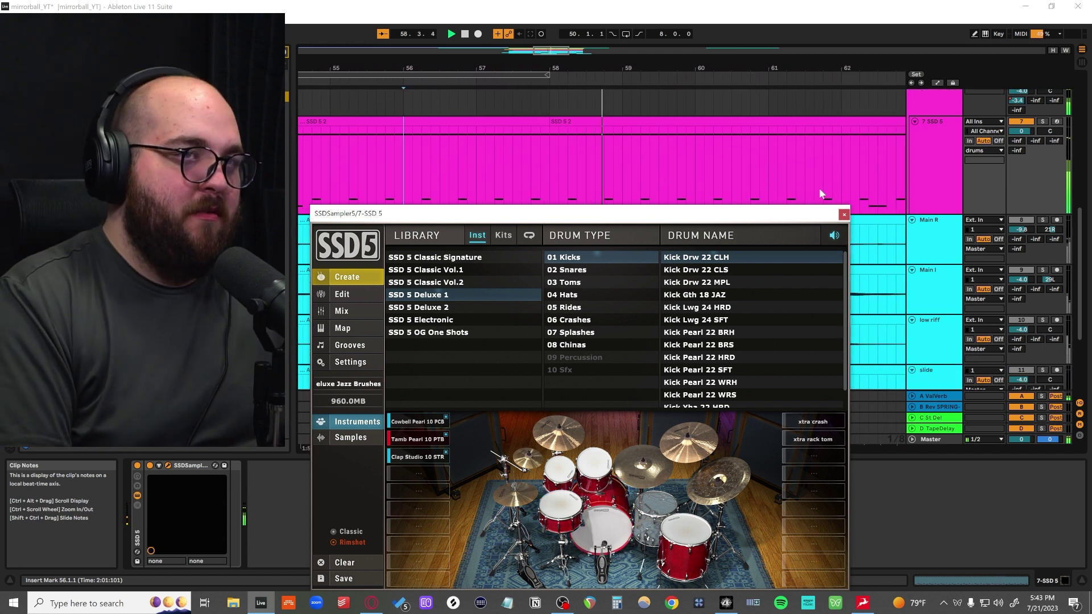
pyautogui.scroll(-5, 566, 231)
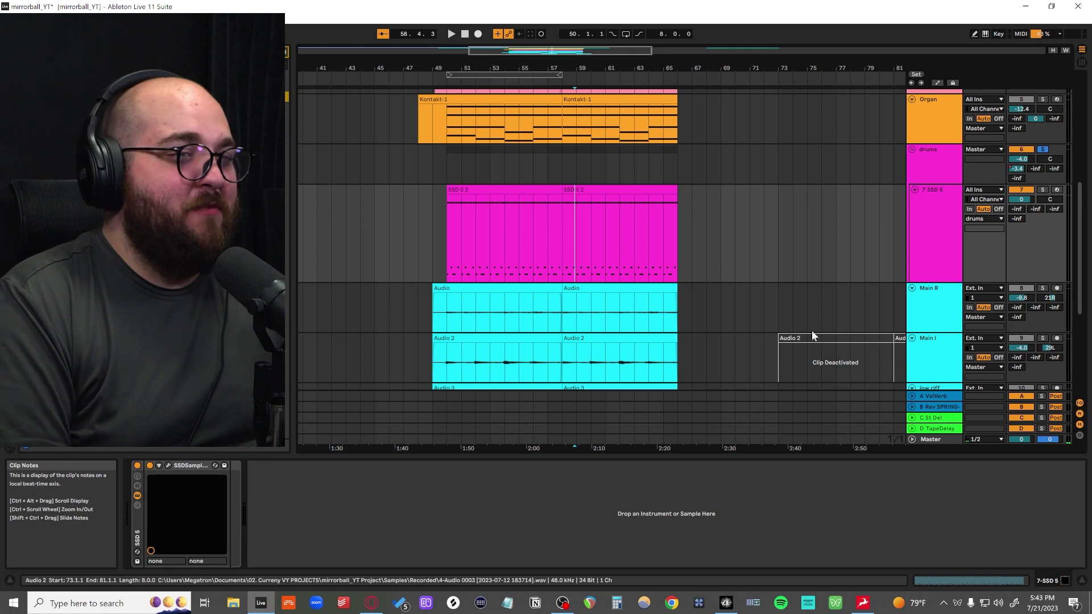
pyautogui.click(588, 34)
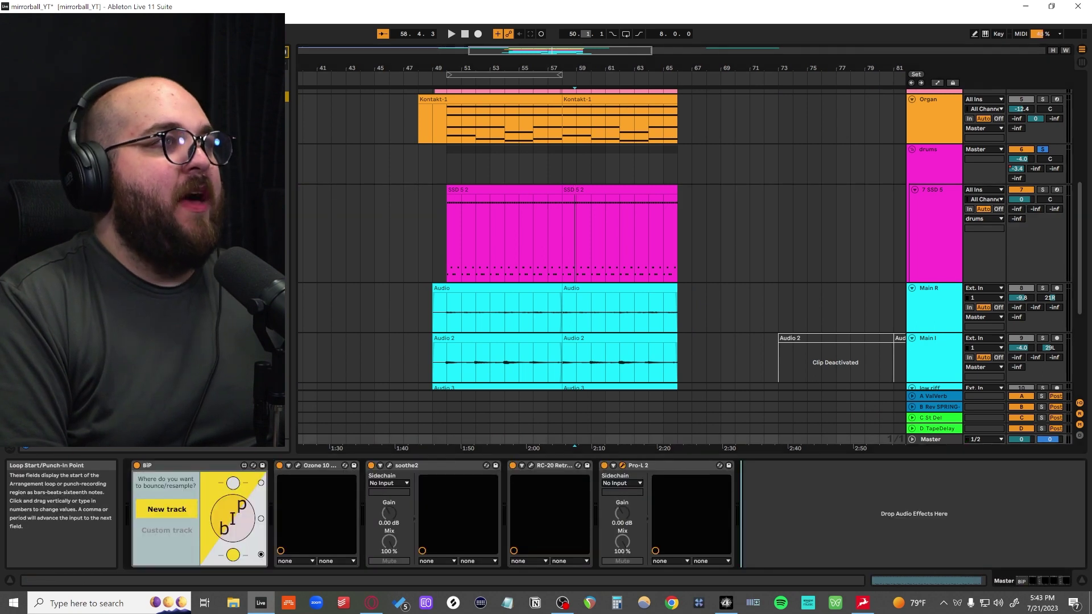
pyautogui.click(297, 466)
pyautogui.moveTo(495, 117); pyautogui.dragTo(525, 107)
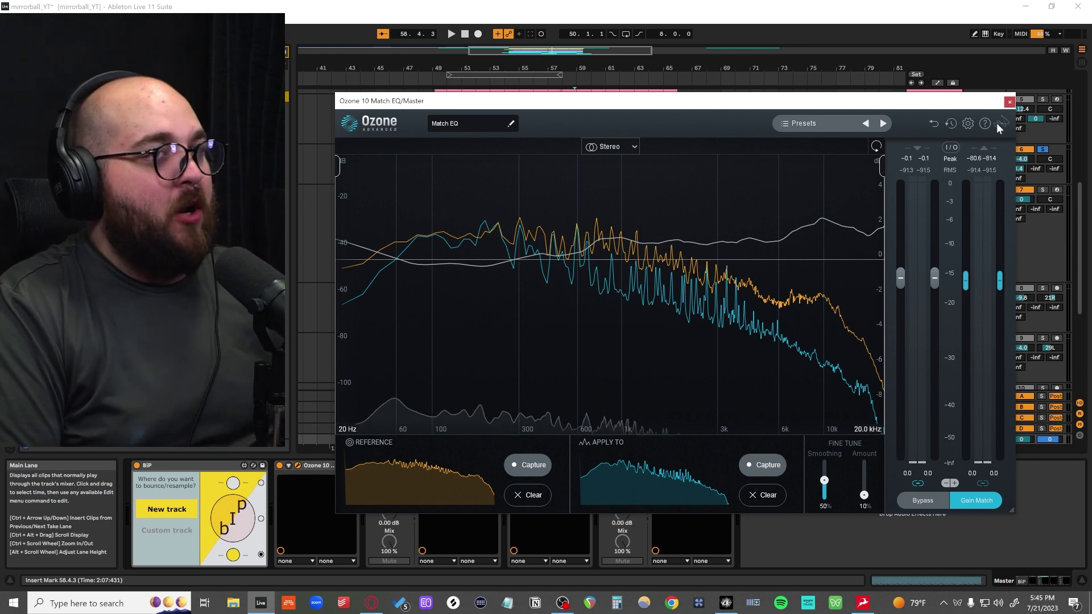
# Close Ozone 10 Match EQ and bring the Master track's Pro-L 2 limiter fully into view to examine its settings
pyautogui.click(1010, 102)
pyautogui.moveTo(633, 167); pyautogui.dragTo(633, 156)
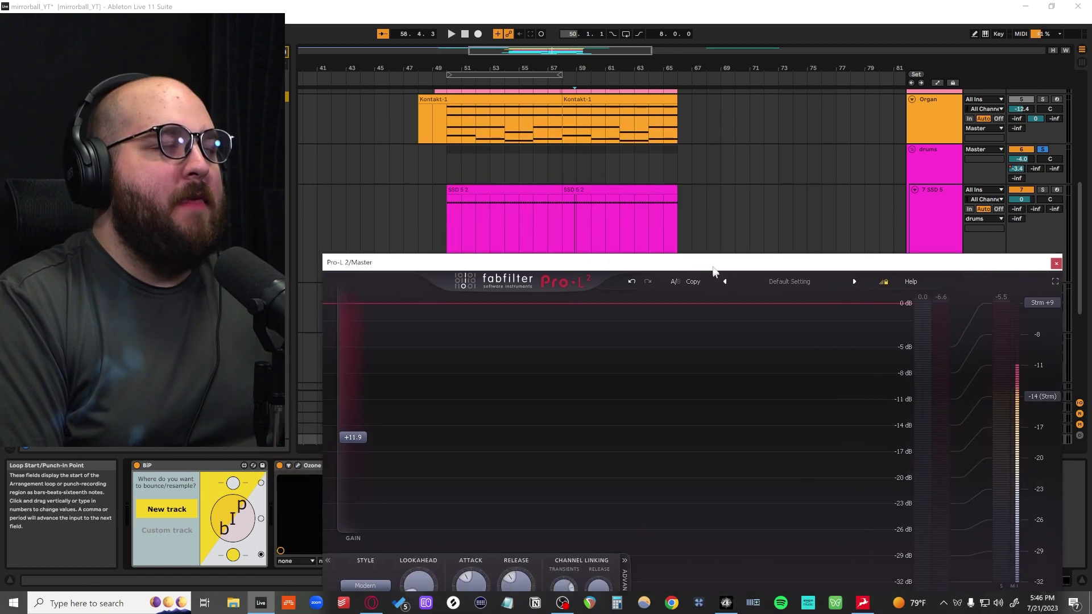
pyautogui.moveTo(715, 269); pyautogui.dragTo(696, 96)
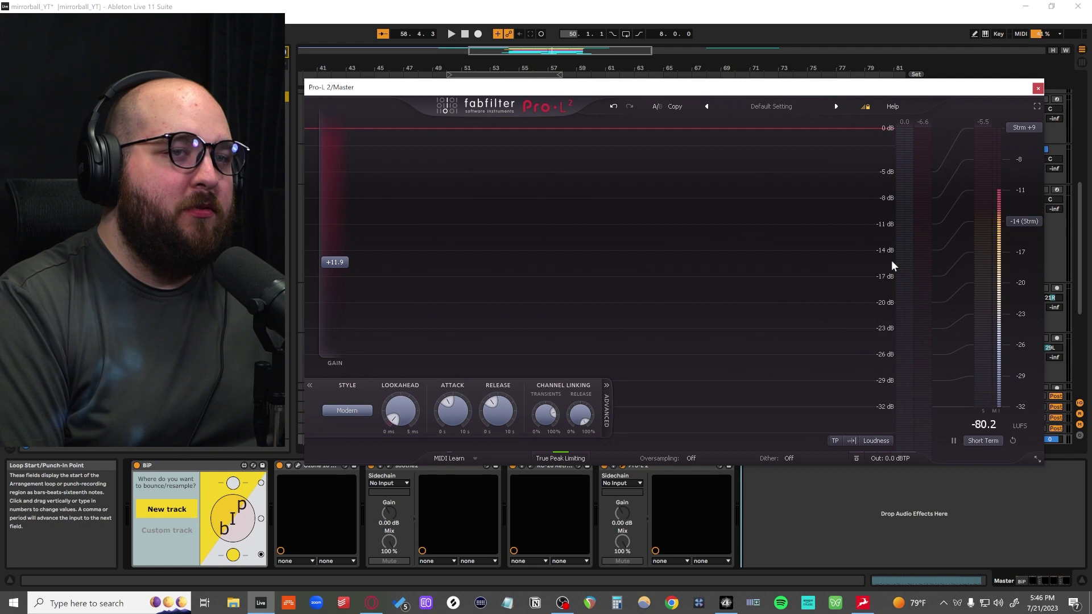